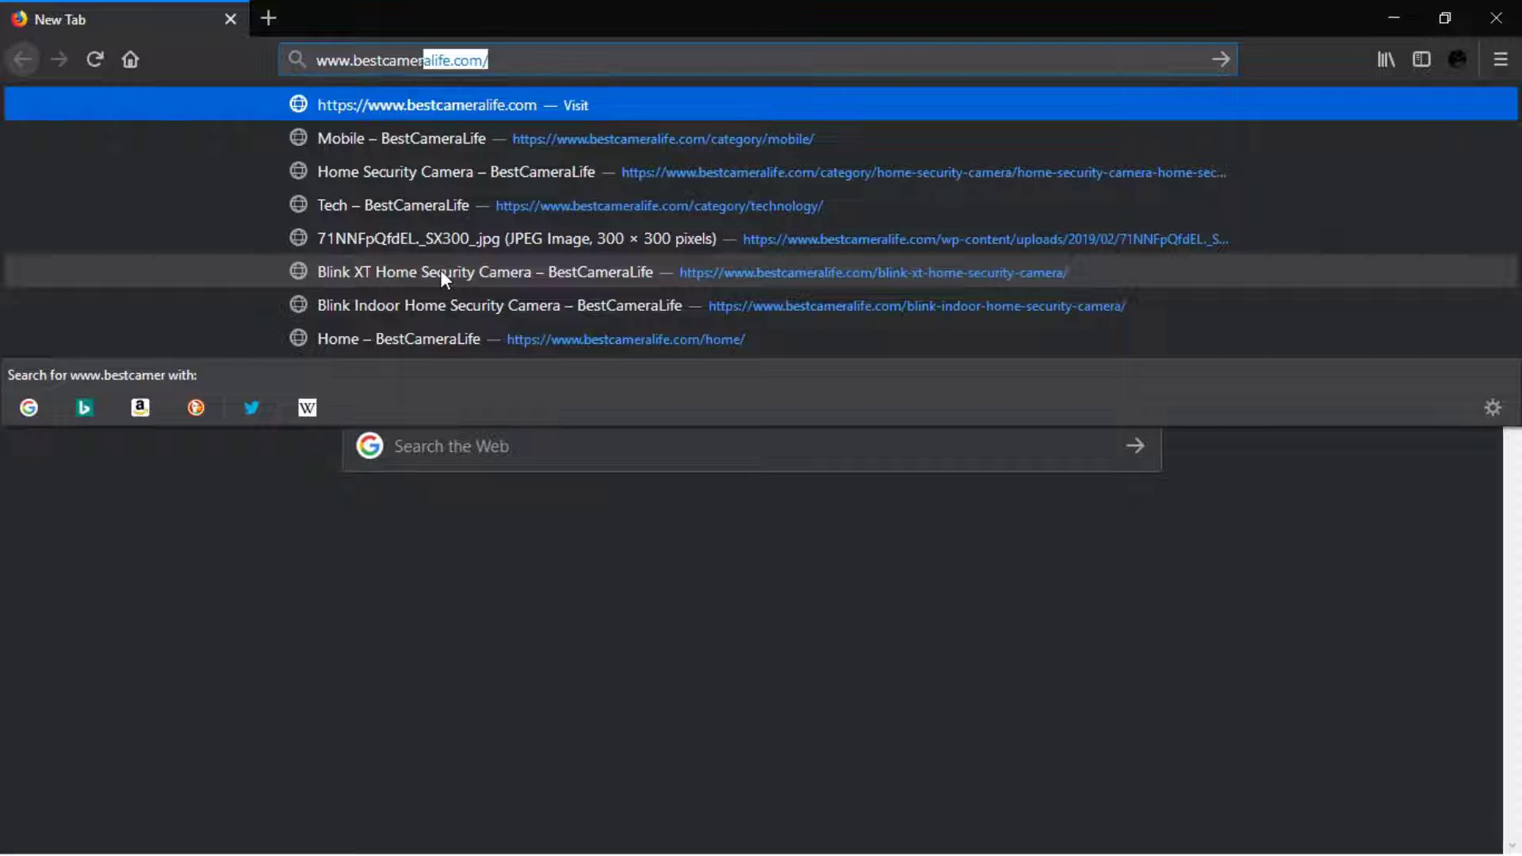
Load bestcameralife.com and scroll down to the Canon EF-S 18-135mm IS STM lens article
{"action": "key", "text": "Return"}
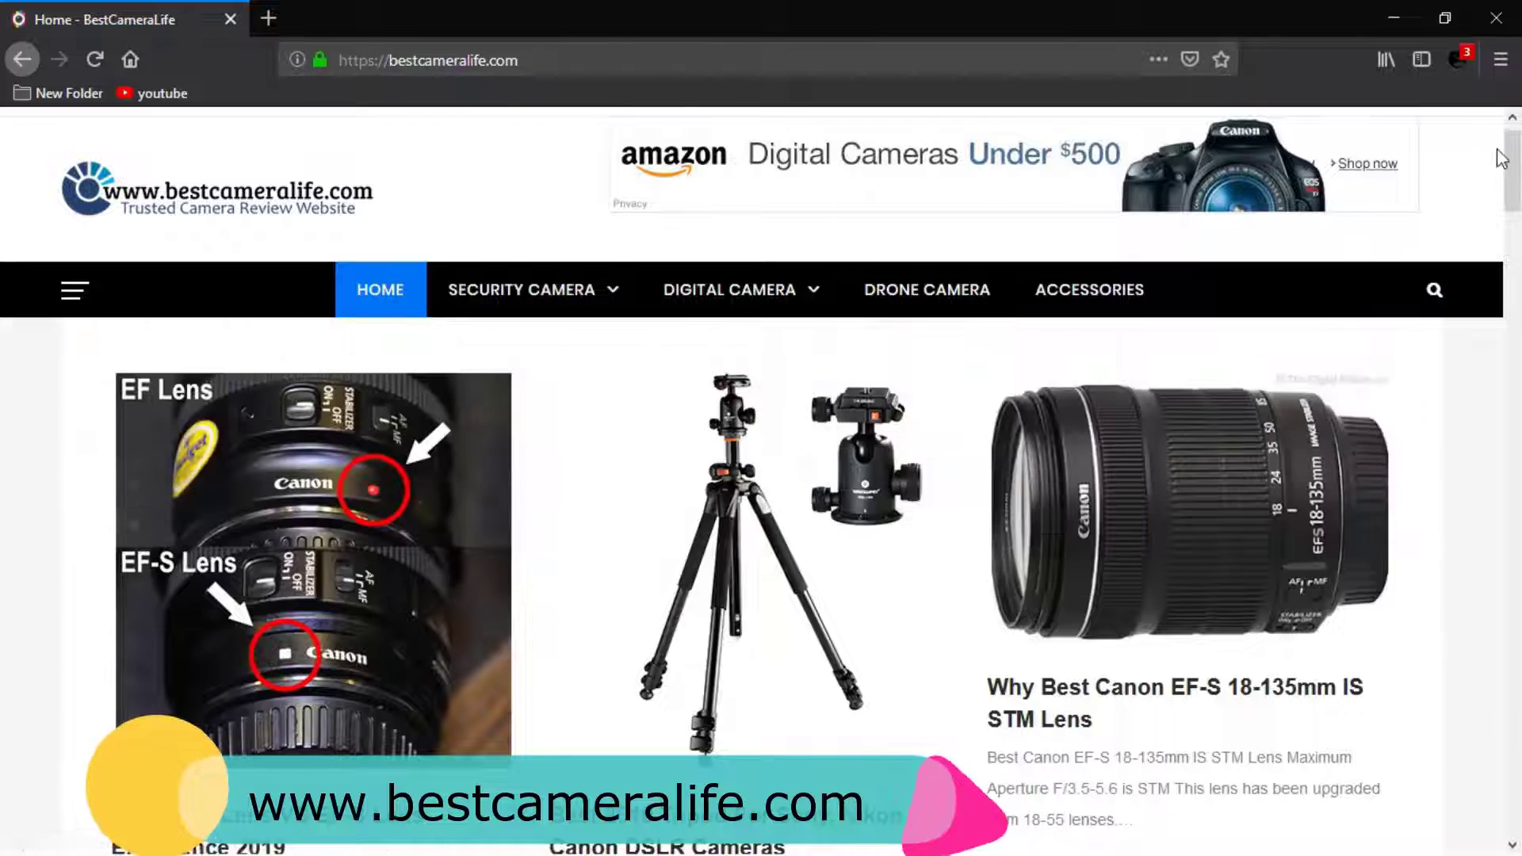
{"action": "scroll", "coordinate": [4, 214], "scroll_direction": "down", "scroll_amount": 5}
{"action": "scroll", "coordinate": [4, 214], "scroll_direction": "down", "scroll_amount": 12}
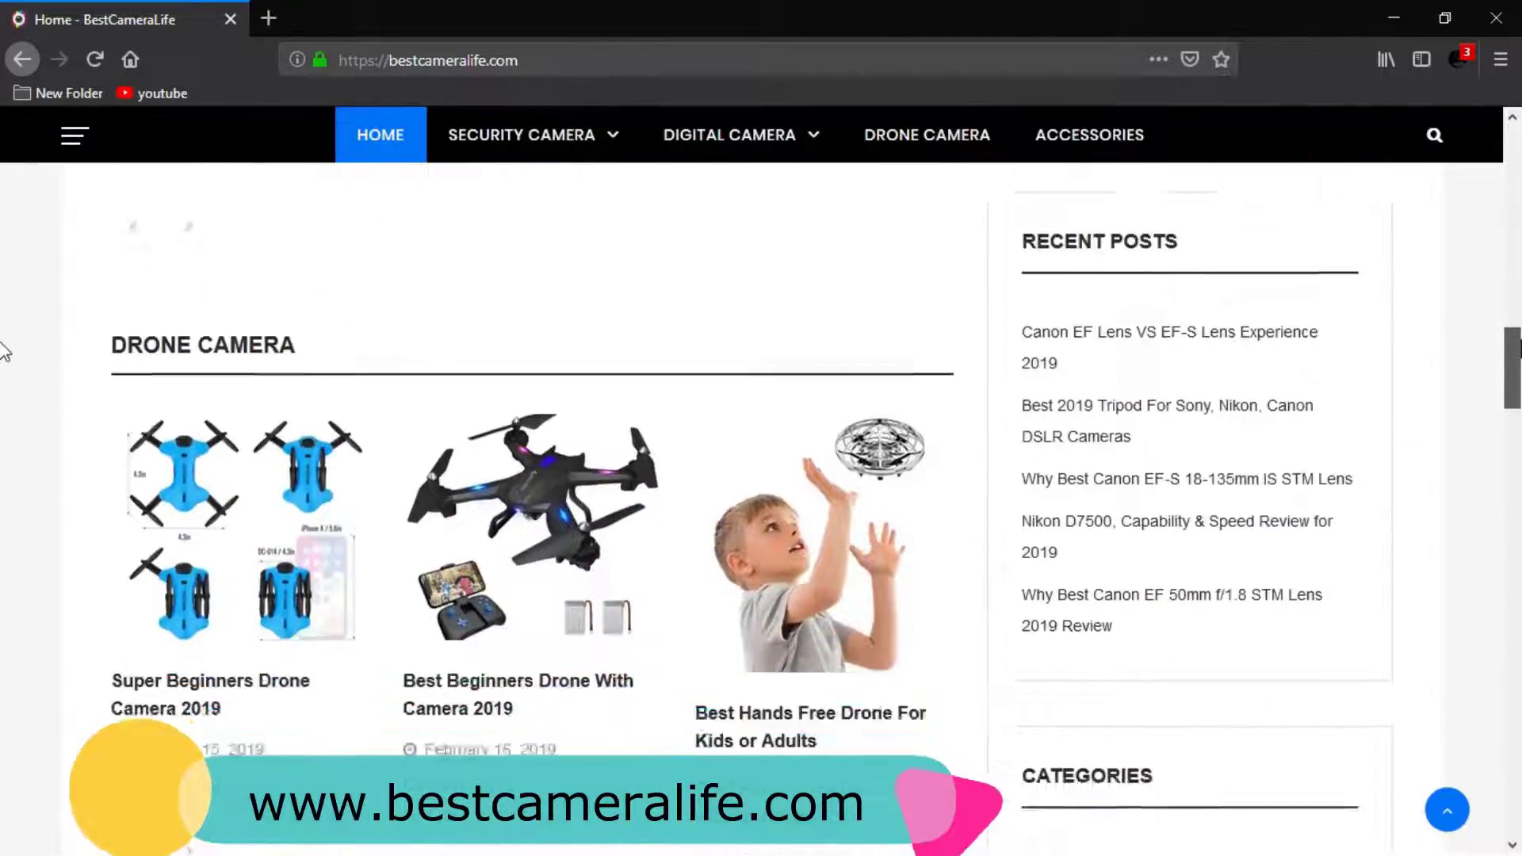
{"action": "scroll", "coordinate": [4, 384], "scroll_direction": "down", "scroll_amount": 12}
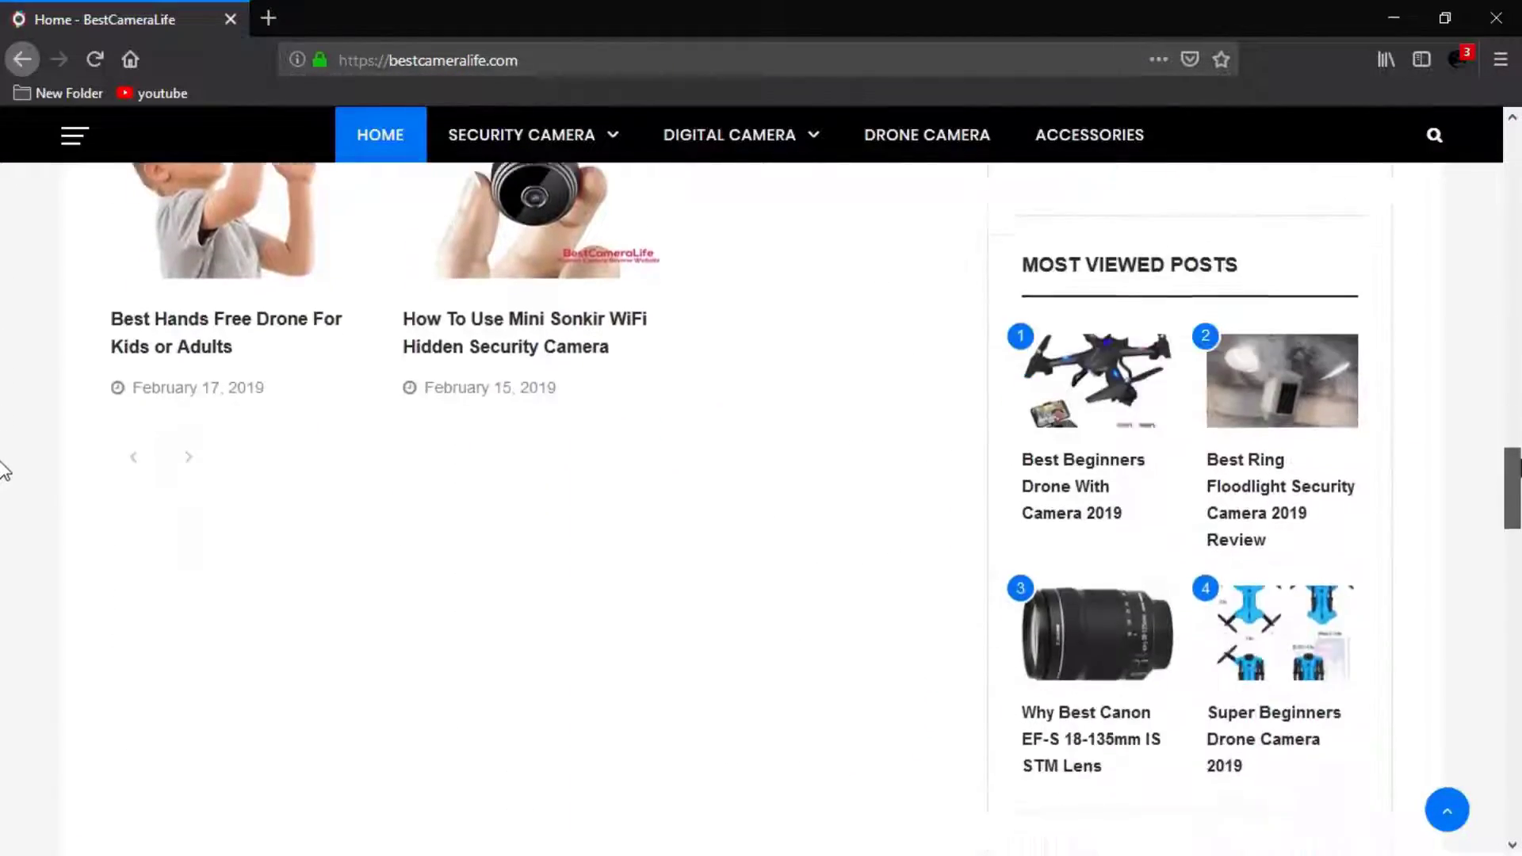
{"action": "scroll", "coordinate": [4, 515], "scroll_direction": "down", "scroll_amount": 15}
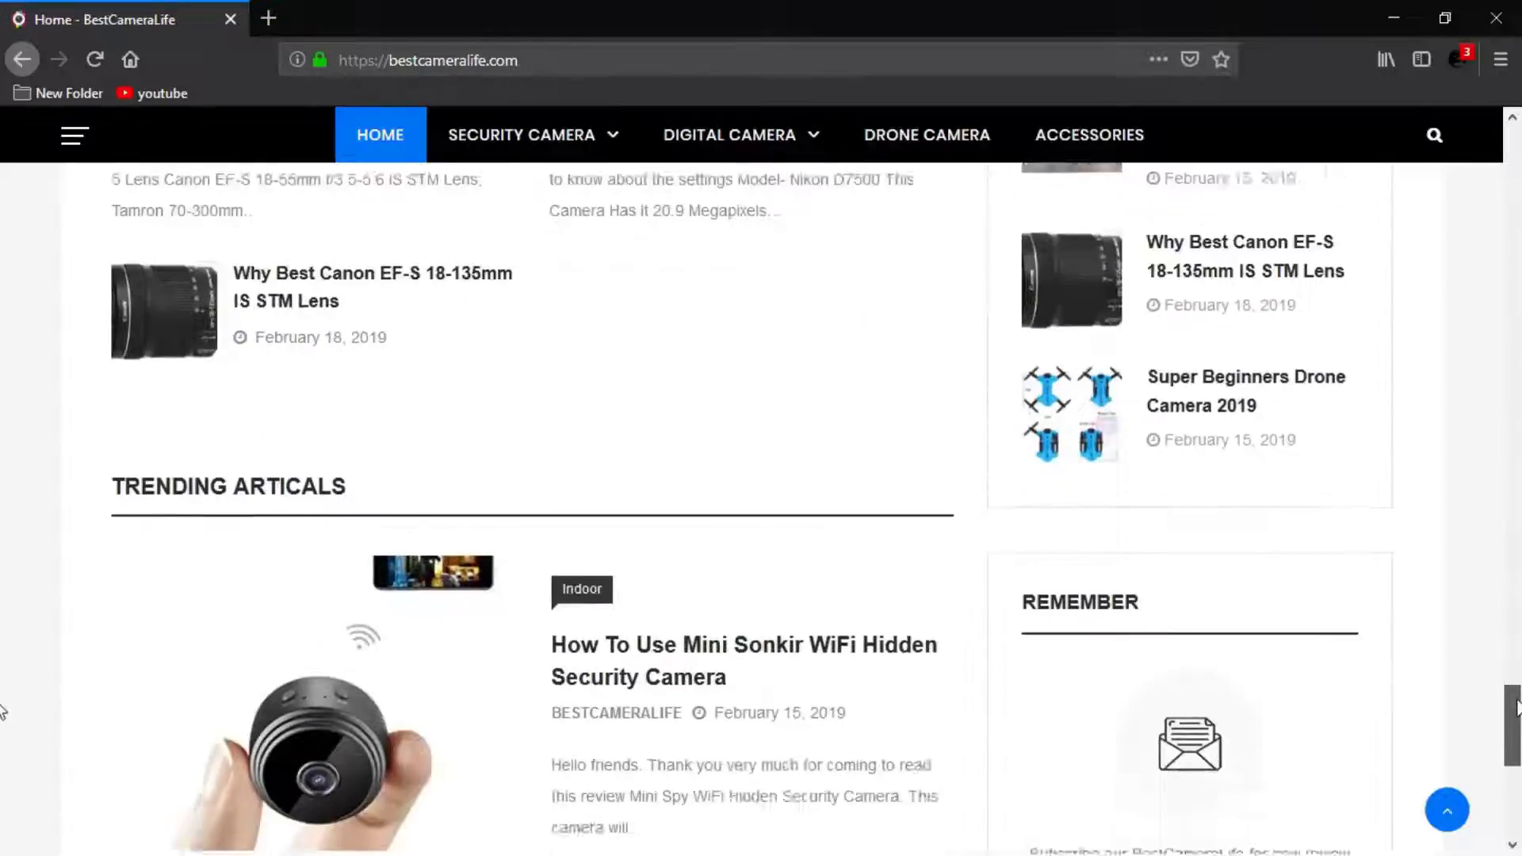
{"action": "scroll", "coordinate": [4, 761], "scroll_direction": "down", "scroll_amount": 5}
{"action": "left_click_drag", "start_coordinate": [1514, 801], "coordinate": [1489, 299]}
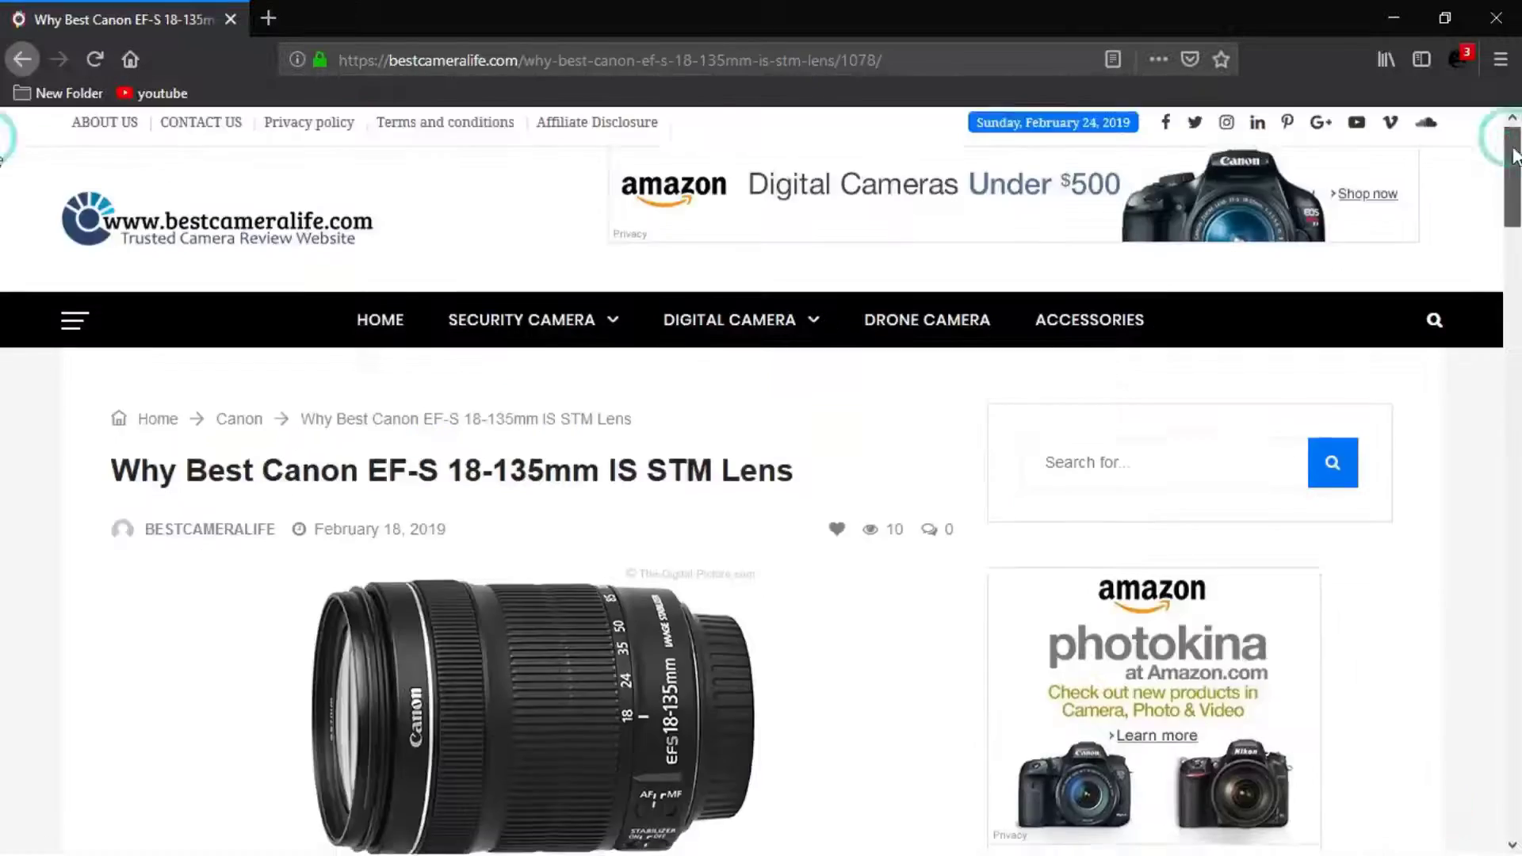
{"action": "scroll", "coordinate": [4, 318], "scroll_direction": "down", "scroll_amount": 12}
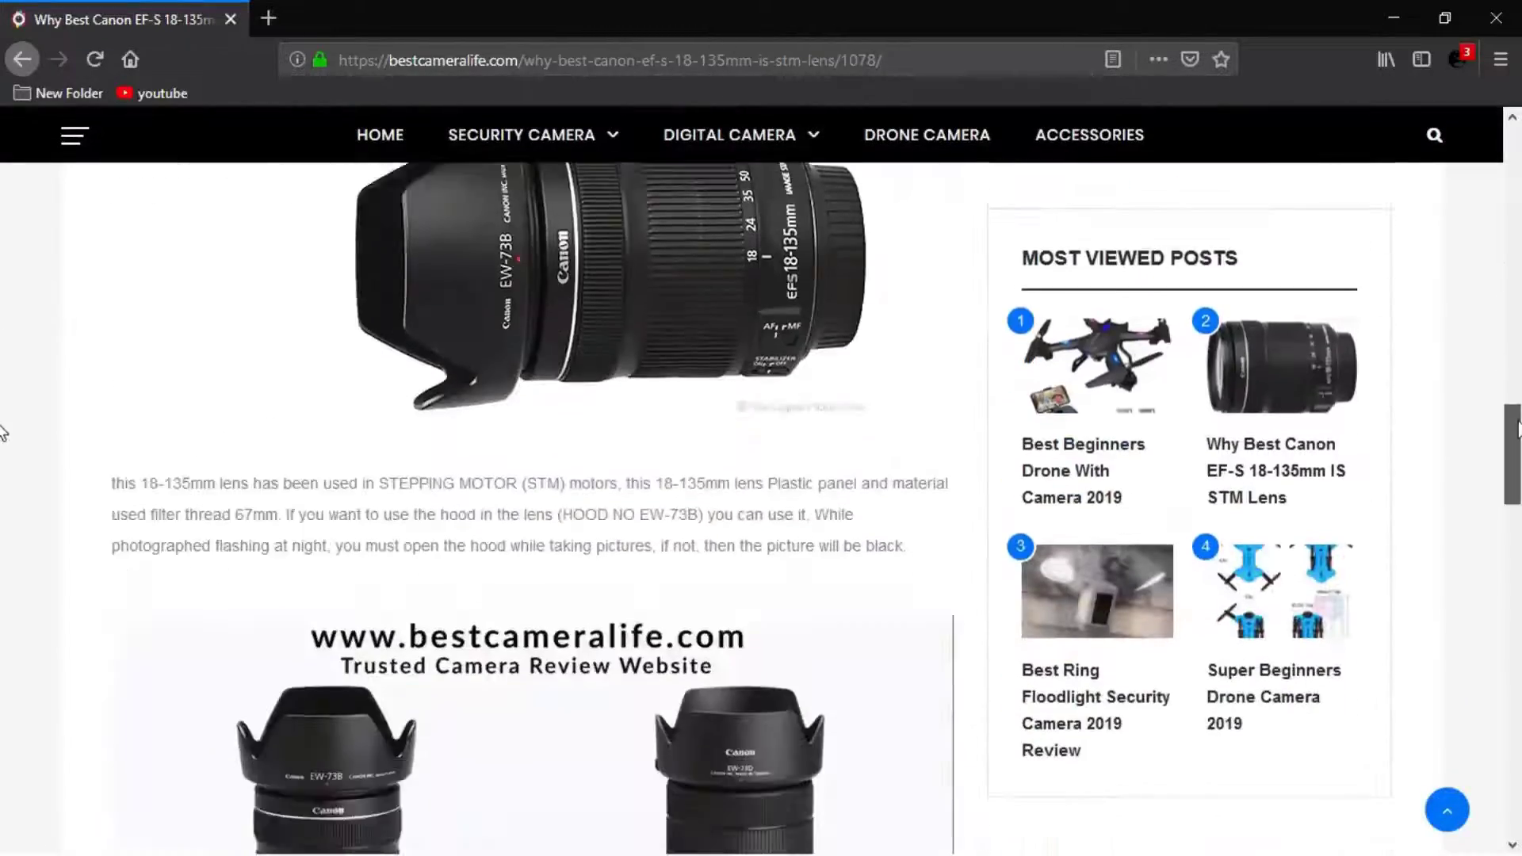
{"action": "scroll", "coordinate": [4, 476], "scroll_direction": "down", "scroll_amount": 12}
{"action": "left_click_drag", "start_coordinate": [1516, 698], "coordinate": [1515, 123]}
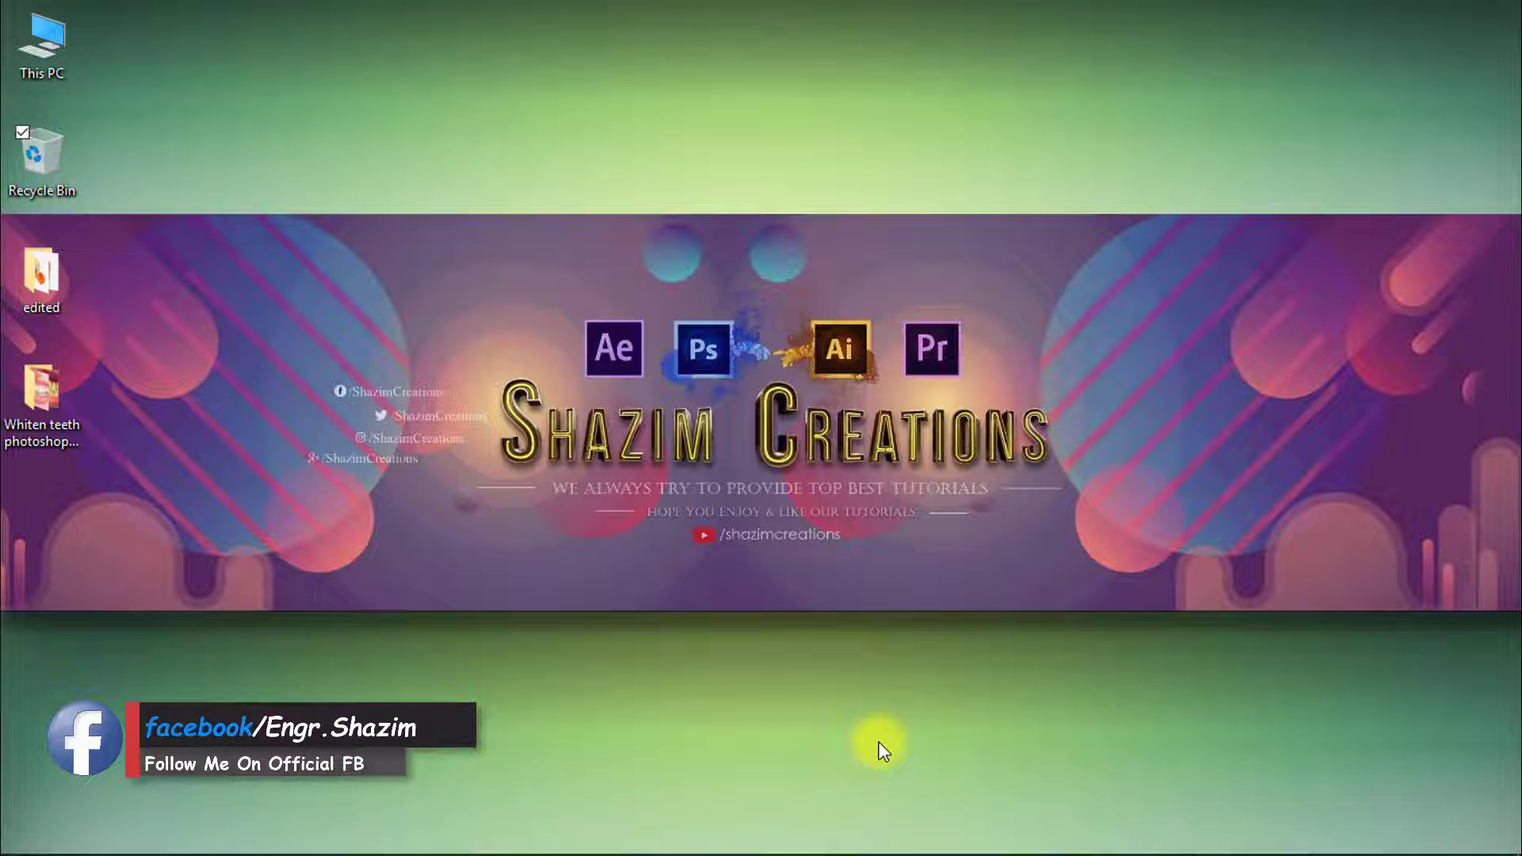
Open Yellow_Teeth_Pic-700x430 in Photoshop through File > Open
{"action": "left_click", "coordinate": [793, 840]}
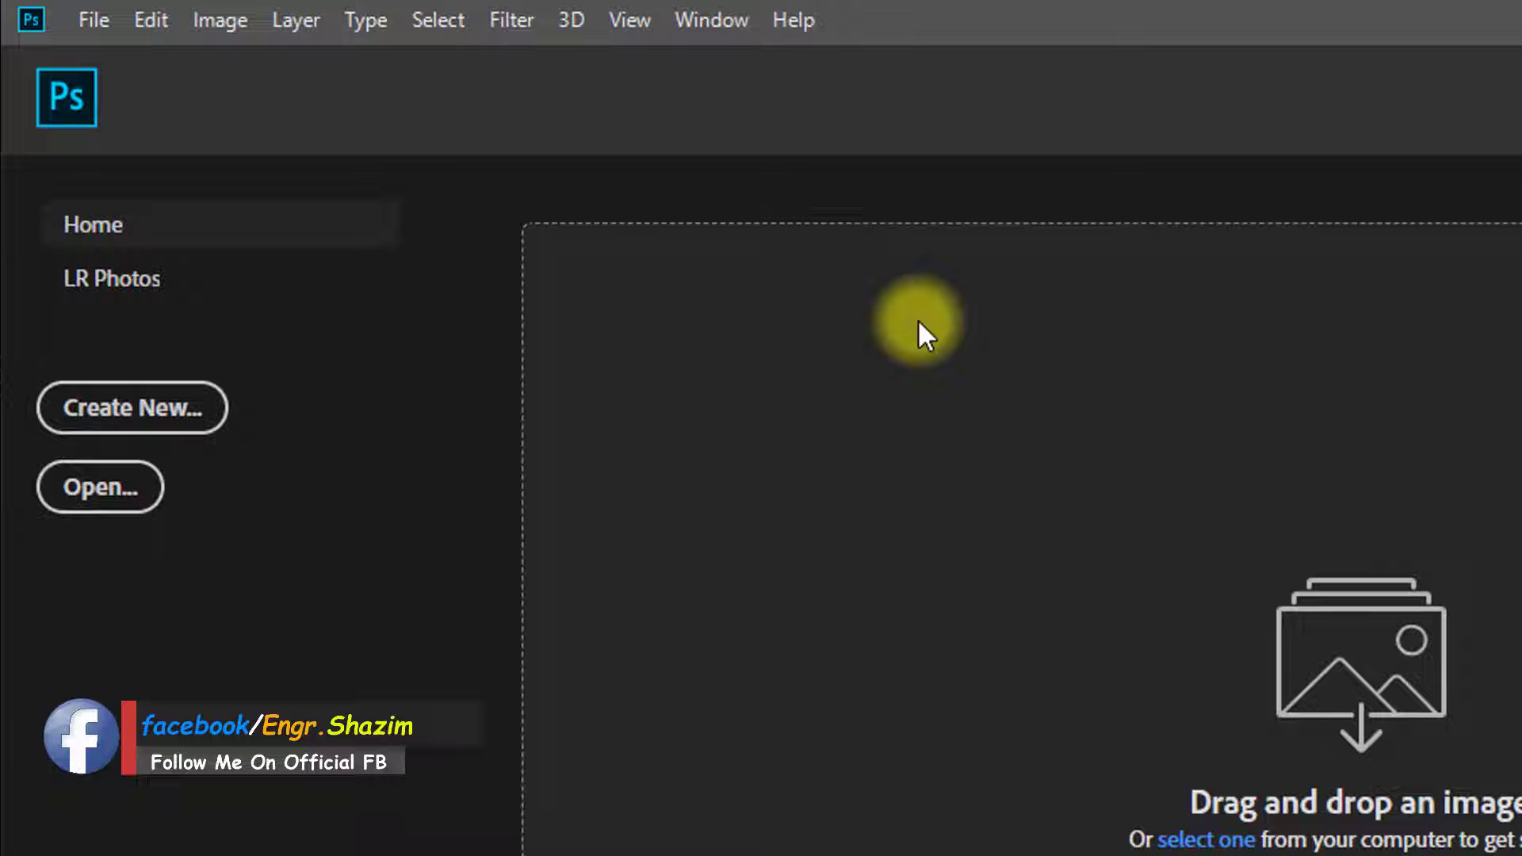
{"action": "left_click", "coordinate": [95, 17]}
{"action": "left_click", "coordinate": [125, 88]}
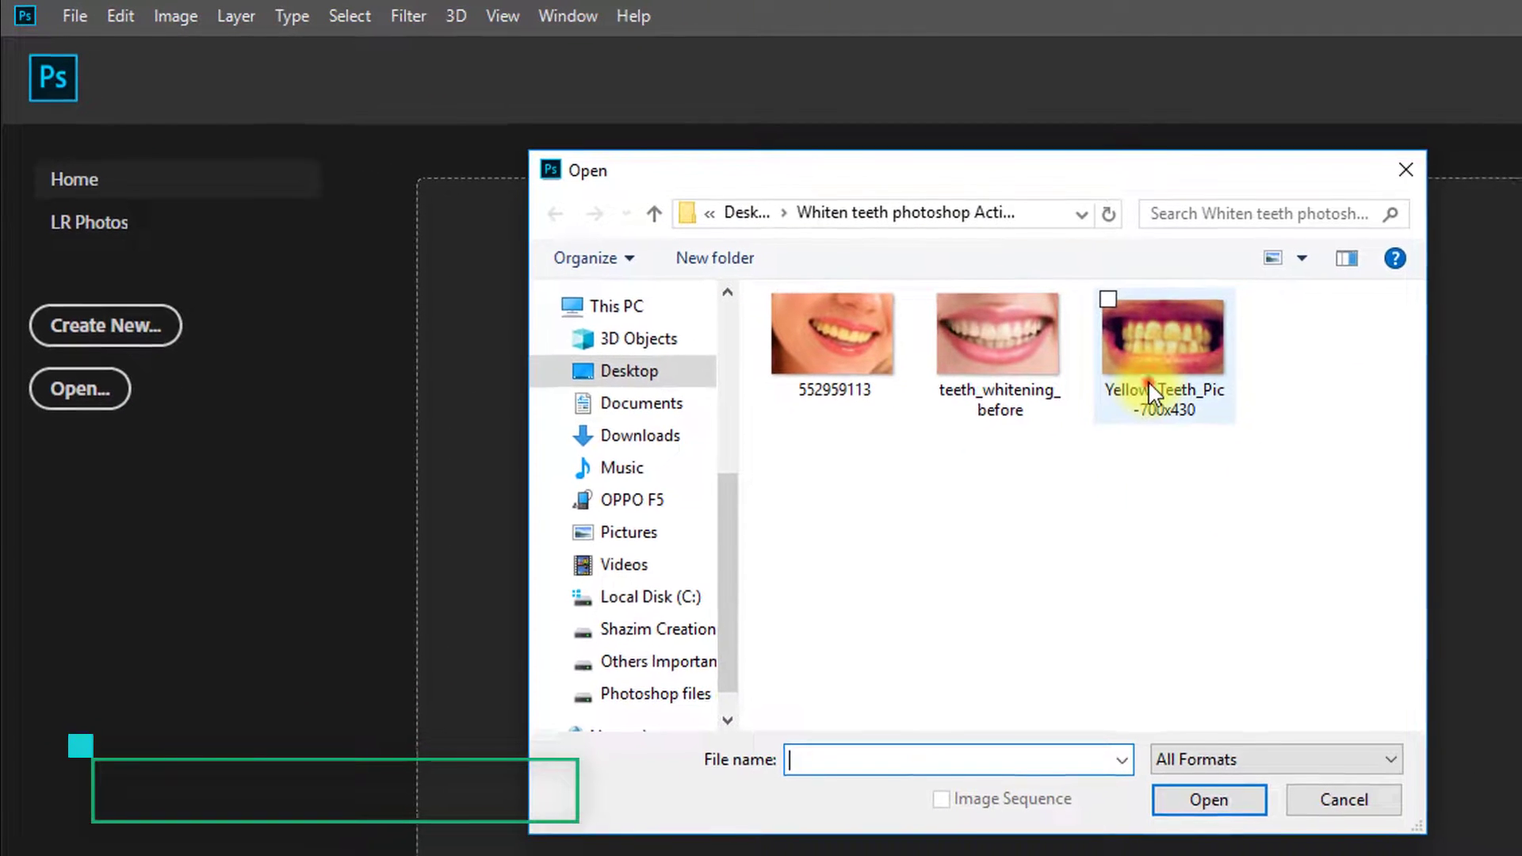
{"action": "left_click", "coordinate": [1440, 463]}
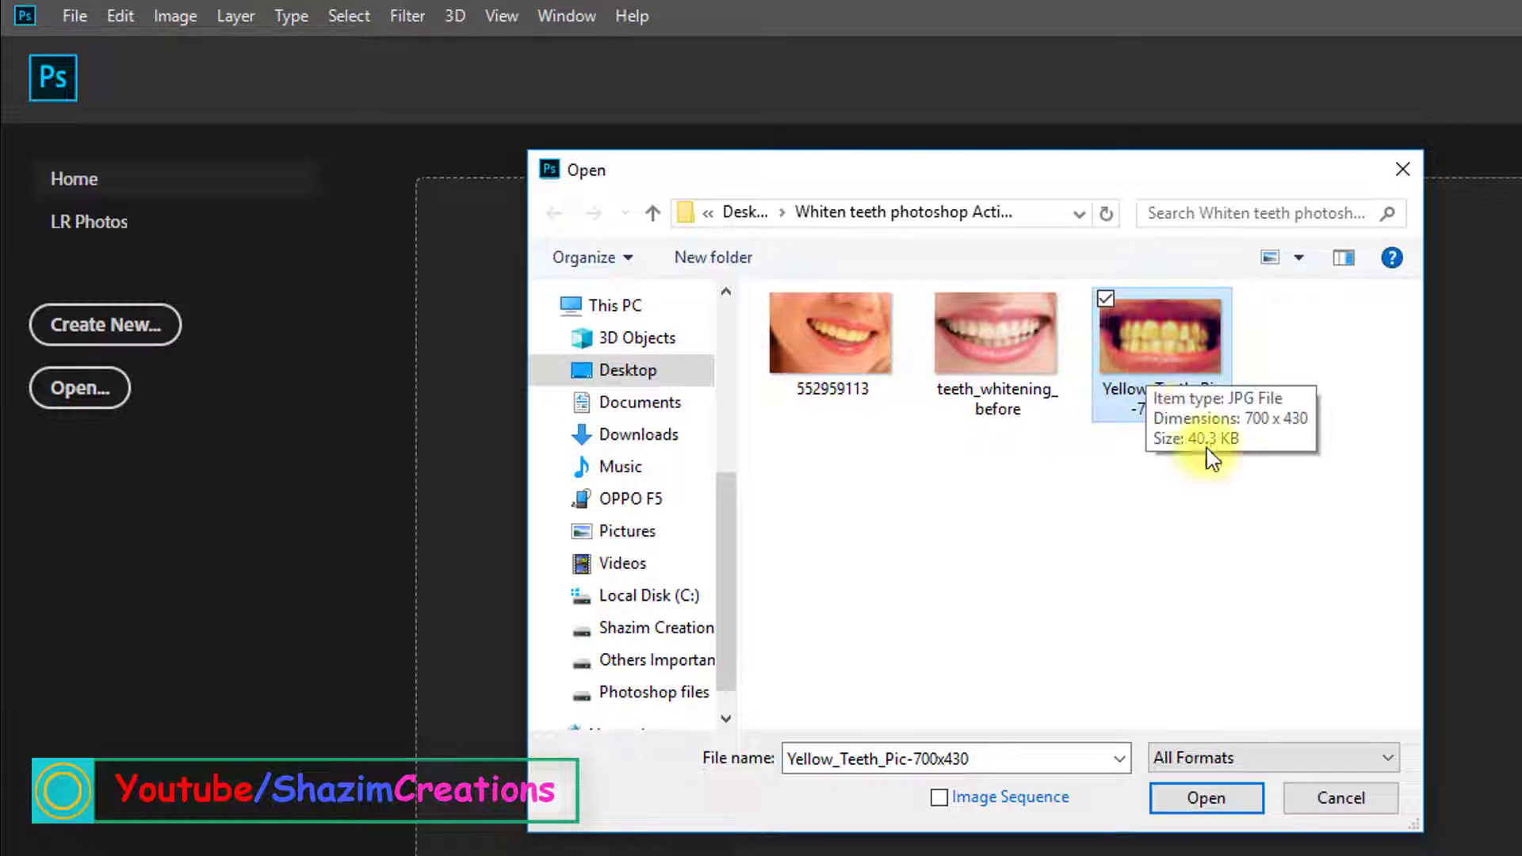
{"action": "left_click", "coordinate": [1207, 800]}
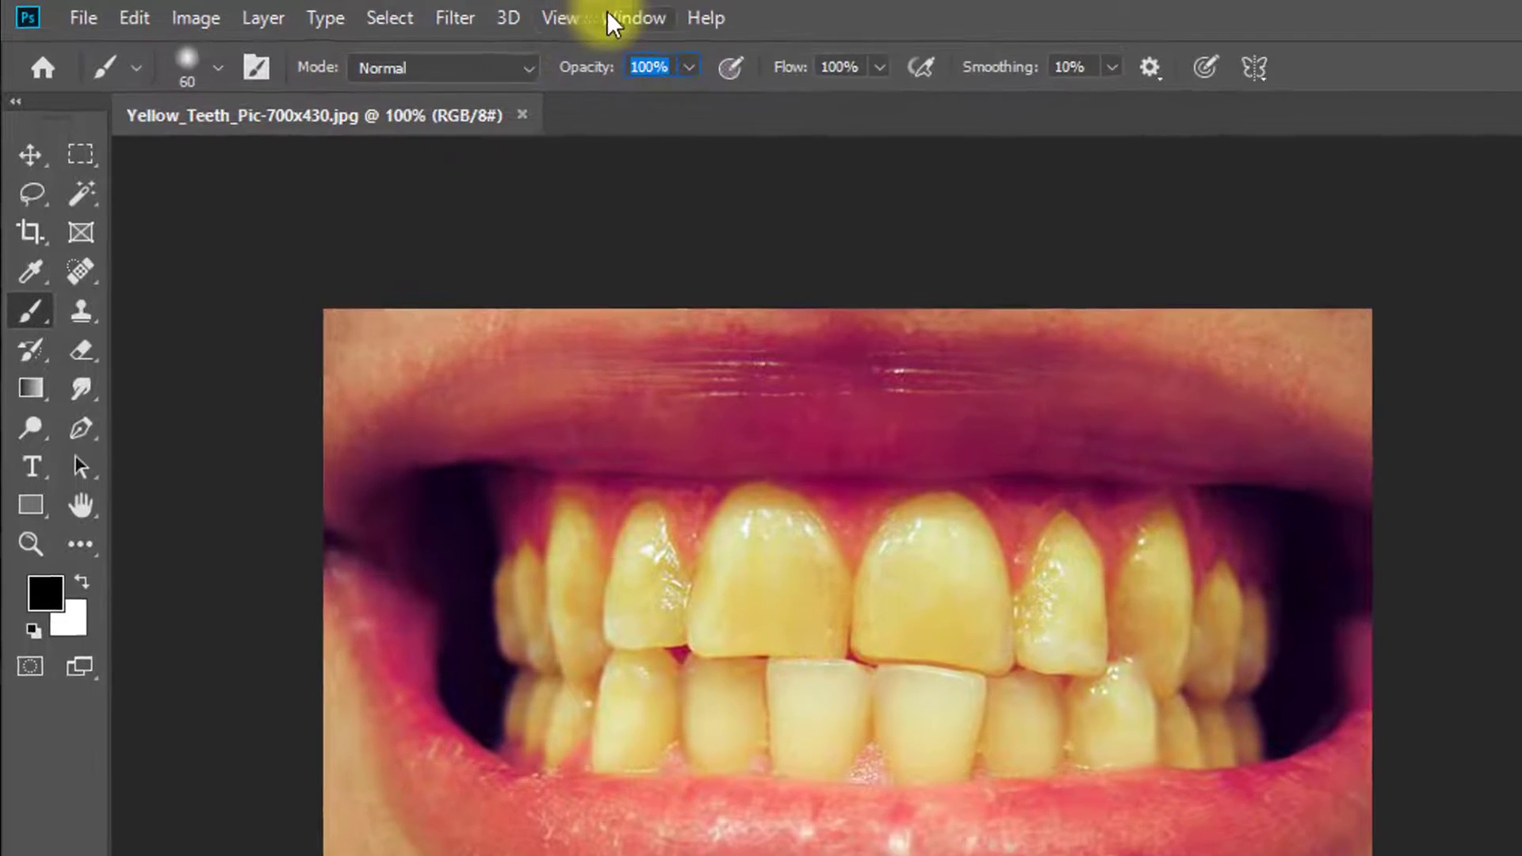
Show the Actions panel and start a new set named 'Whiten Teeth by Shazim Creations'
{"action": "left_click", "coordinate": [549, 15]}
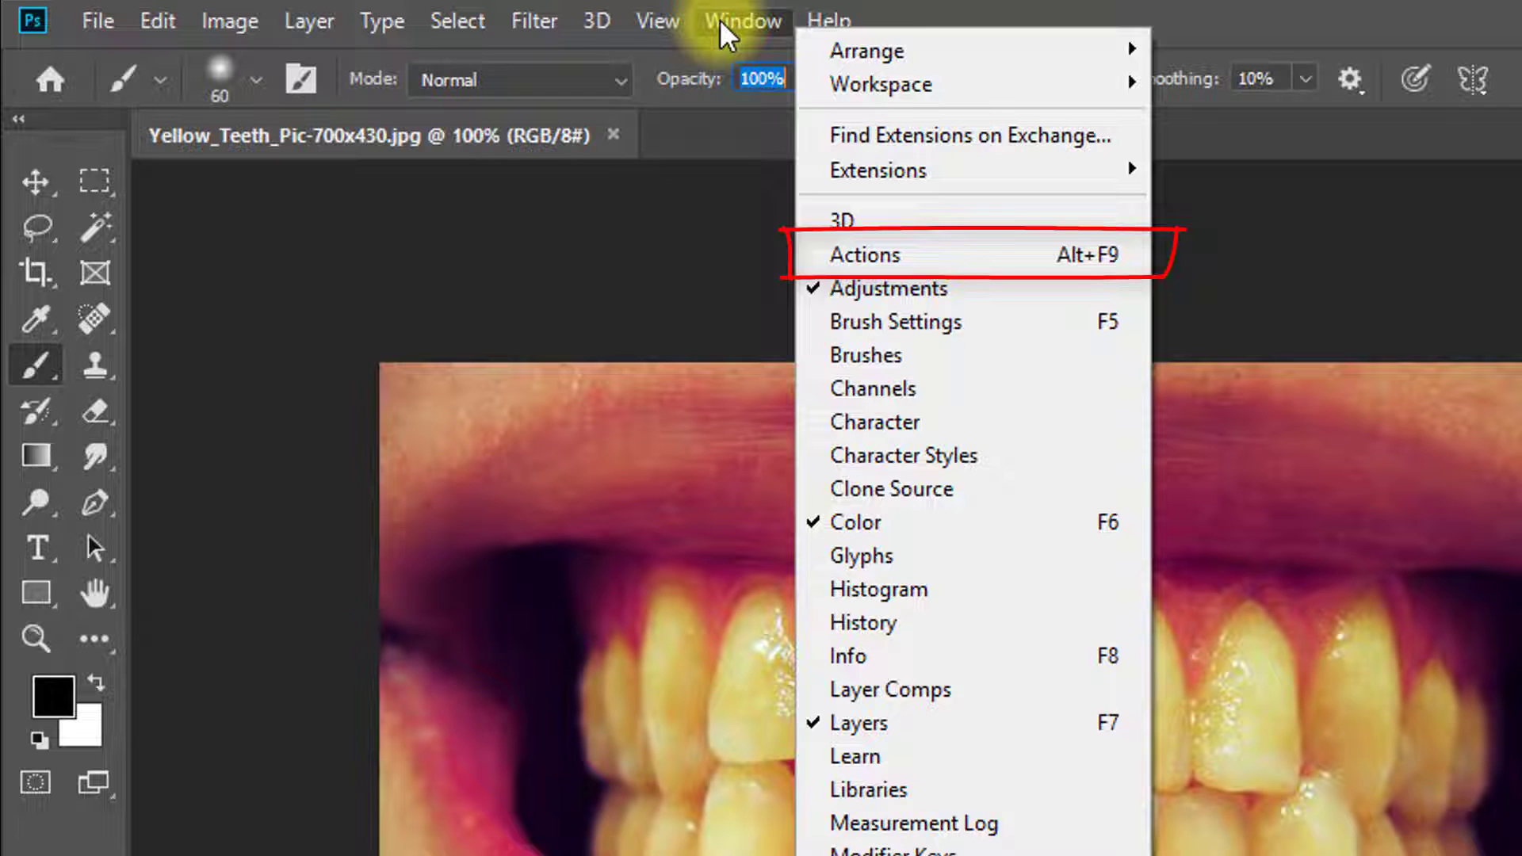
{"action": "left_click", "coordinate": [720, 17]}
{"action": "left_click", "coordinate": [19, 168]}
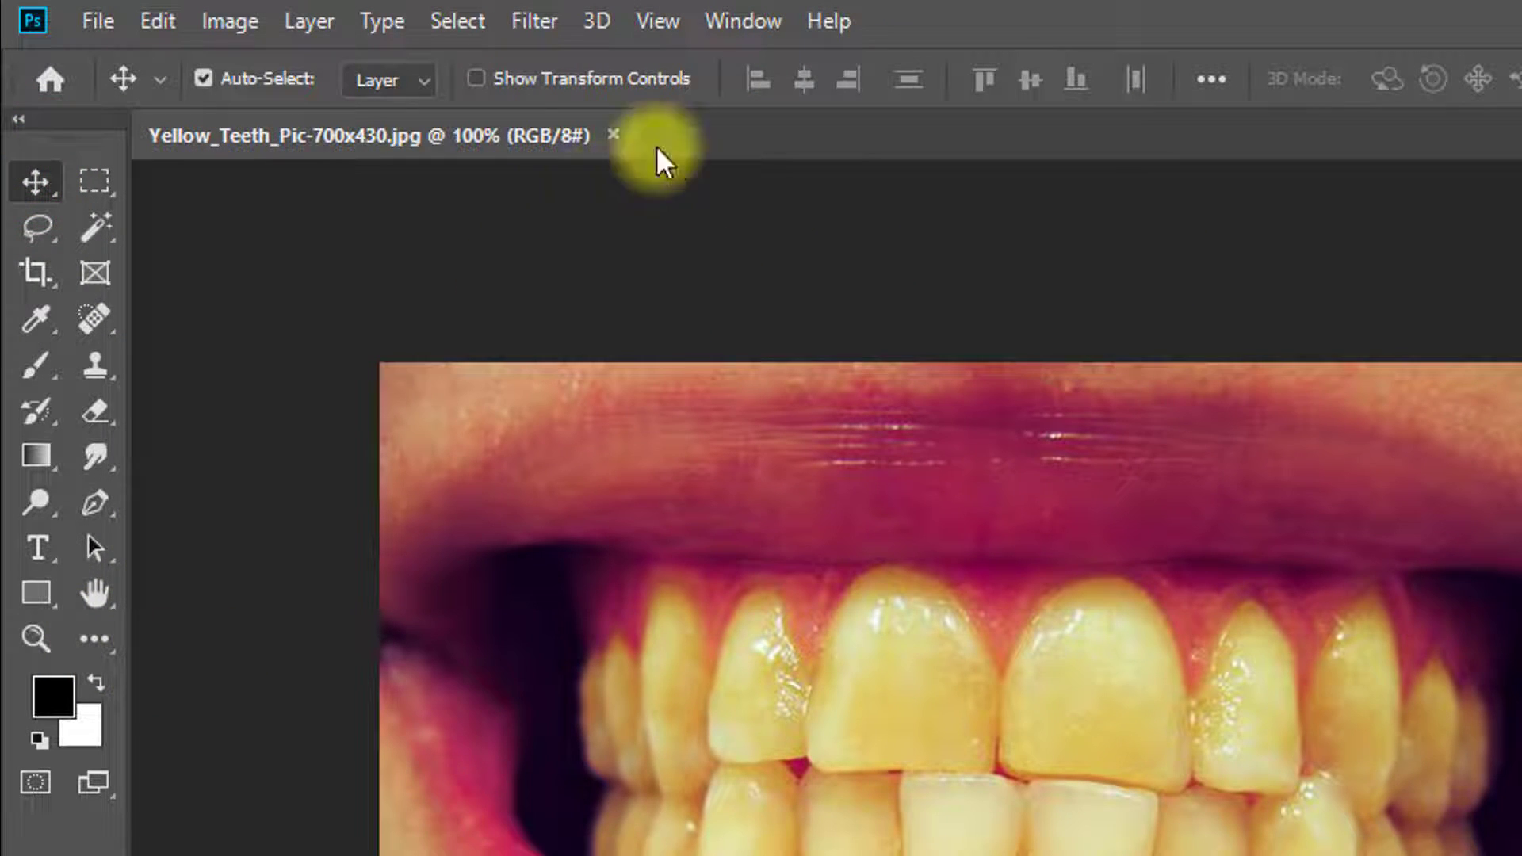
{"action": "left_click", "coordinate": [748, 17]}
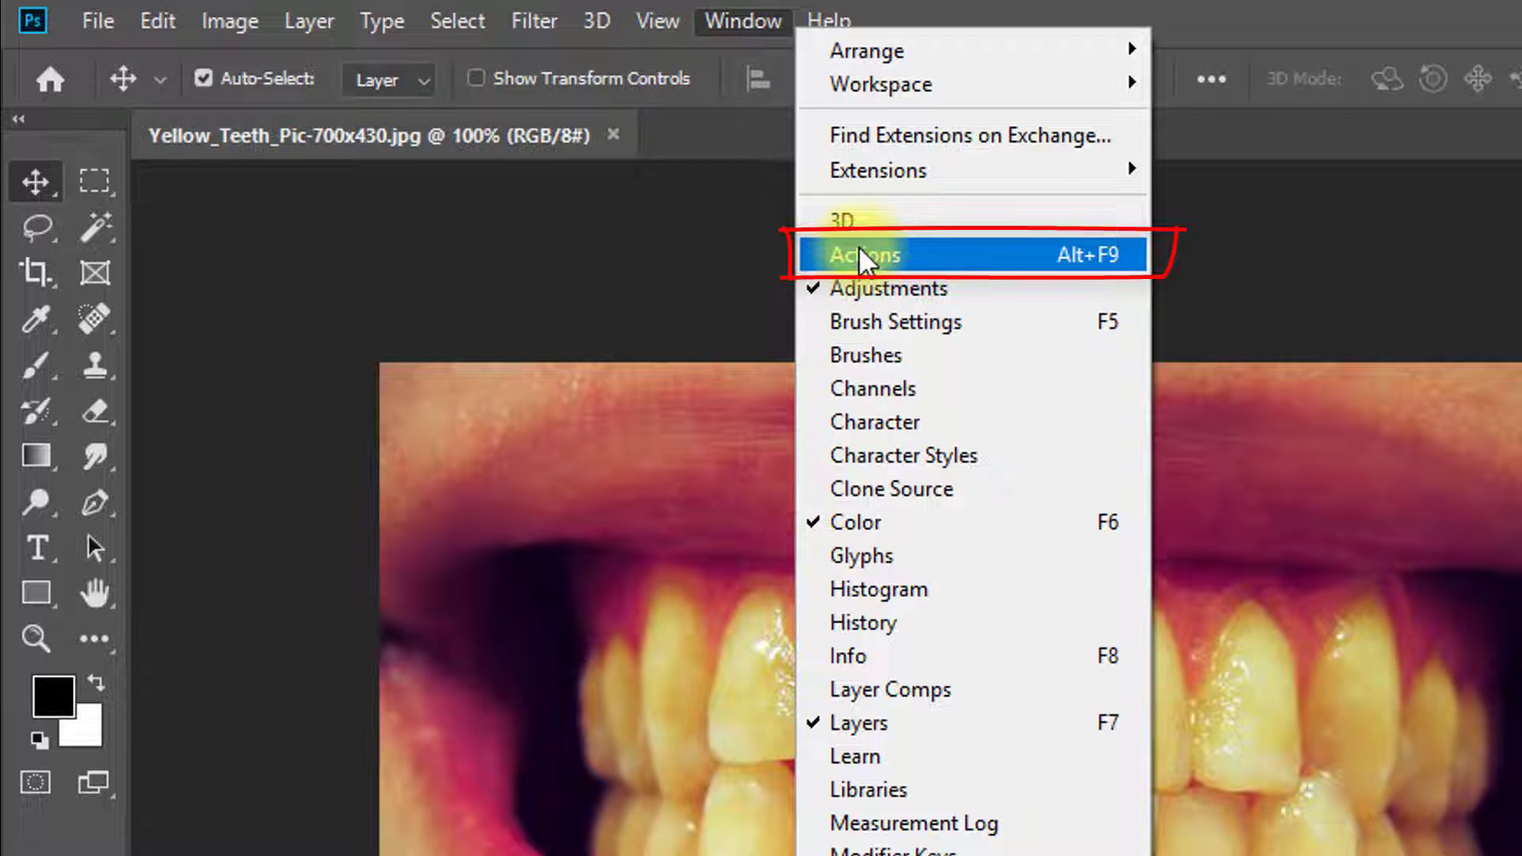
{"action": "left_click", "coordinate": [972, 262]}
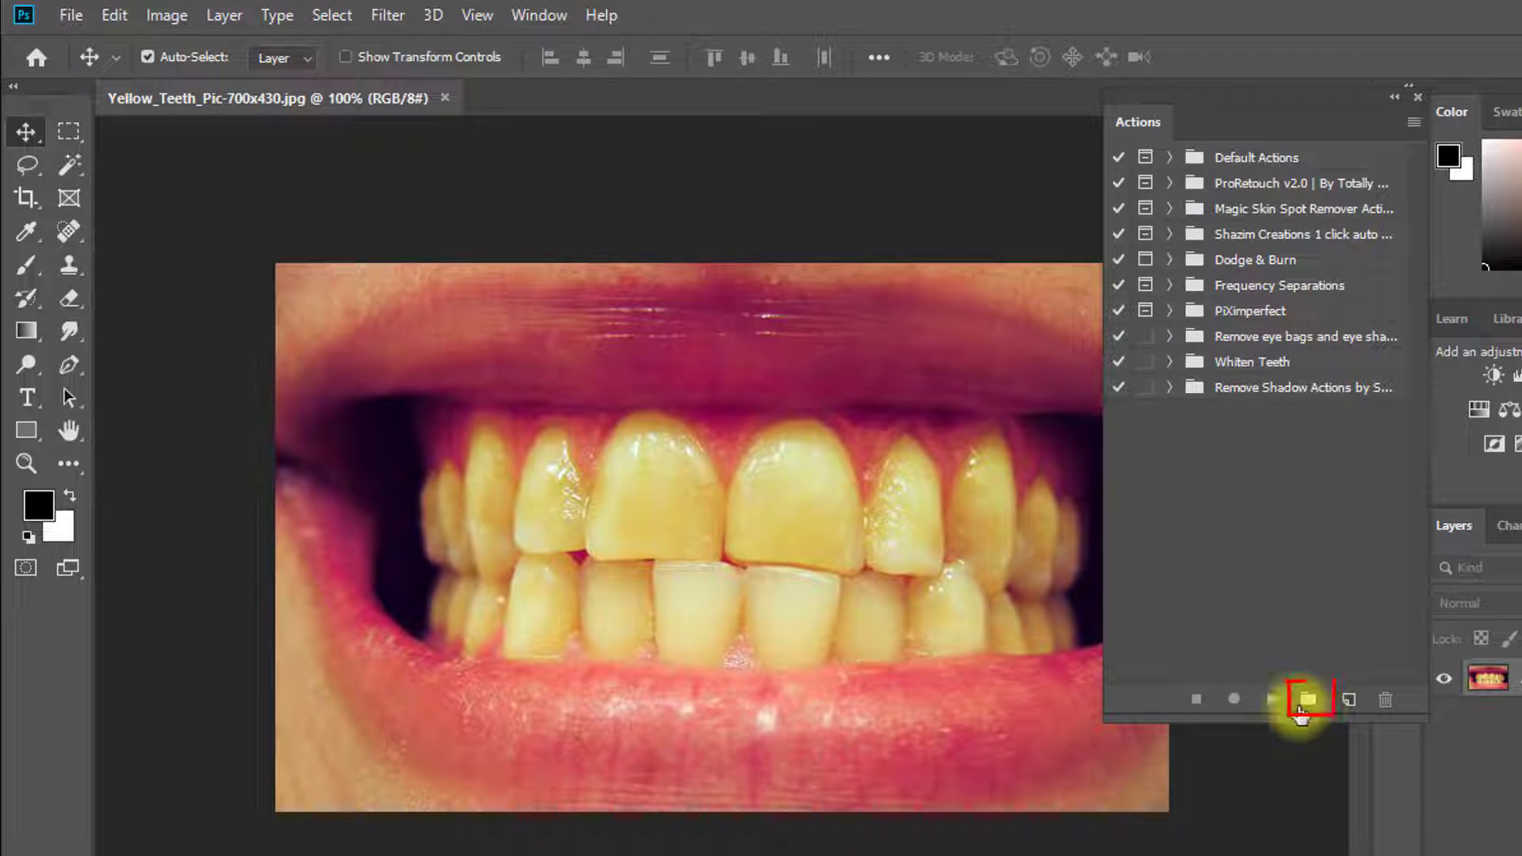
{"action": "left_click", "coordinate": [1310, 701]}
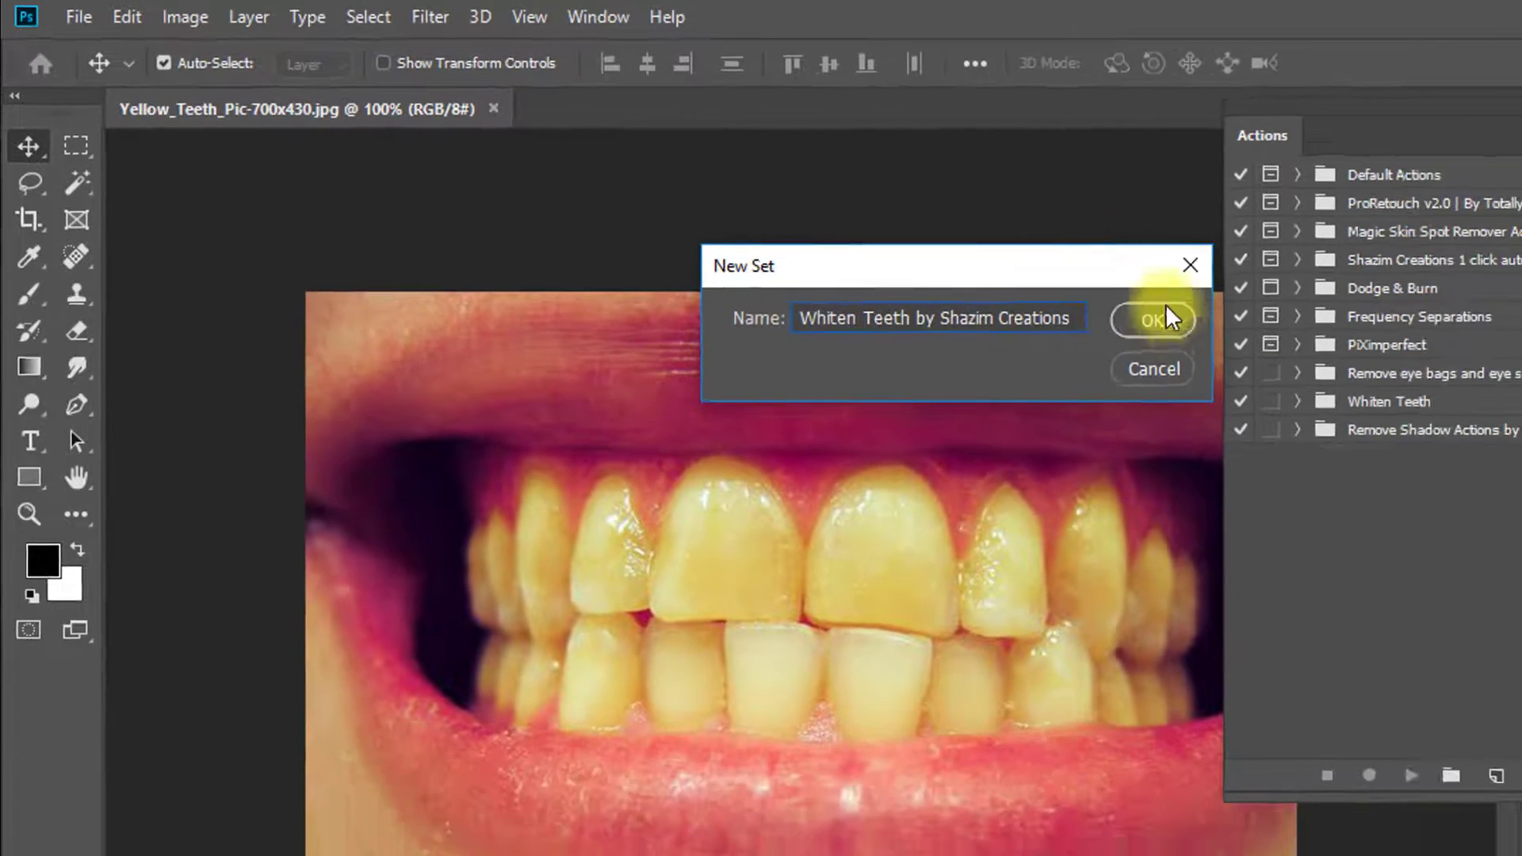
Confirm the new set, add an action named 'Whiten Teeth' and begin recording
{"action": "left_click", "coordinate": [1348, 373]}
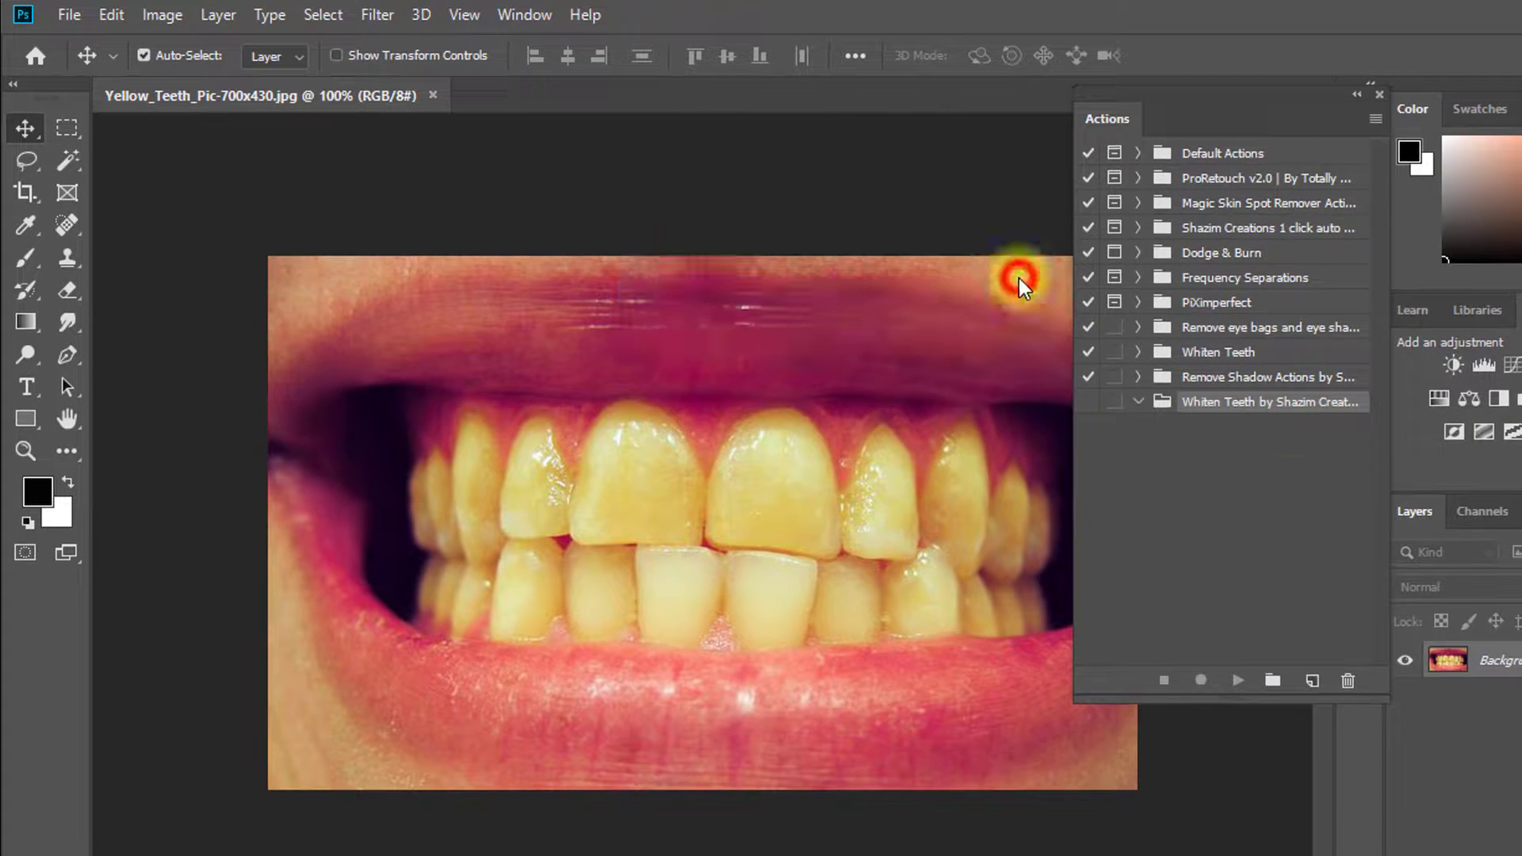
{"action": "left_click", "coordinate": [1313, 681]}
{"action": "type", "text": "White"}
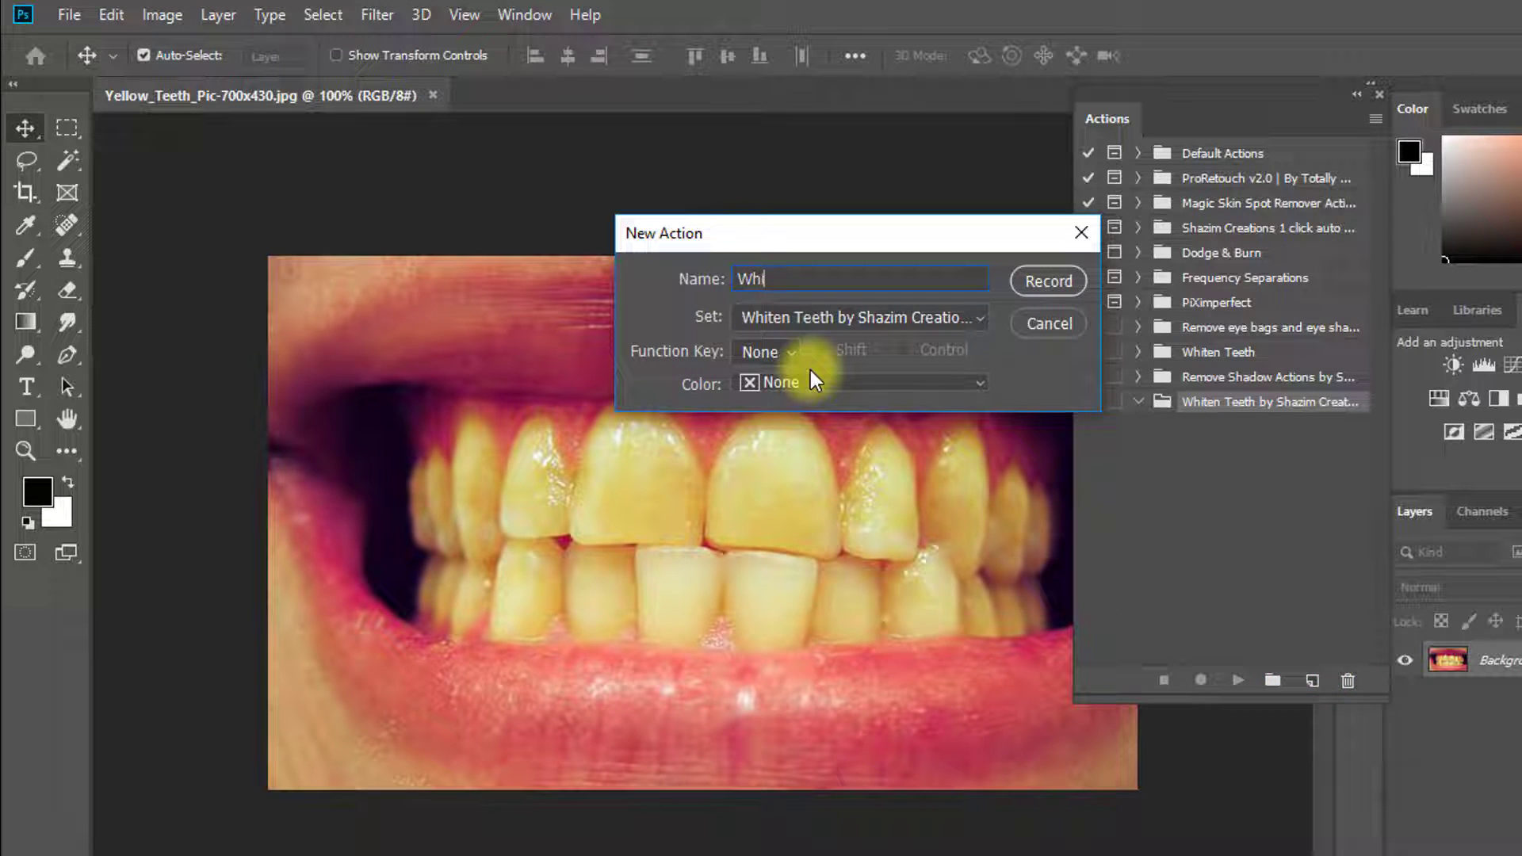
{"action": "type", "text": "n Teeth"}
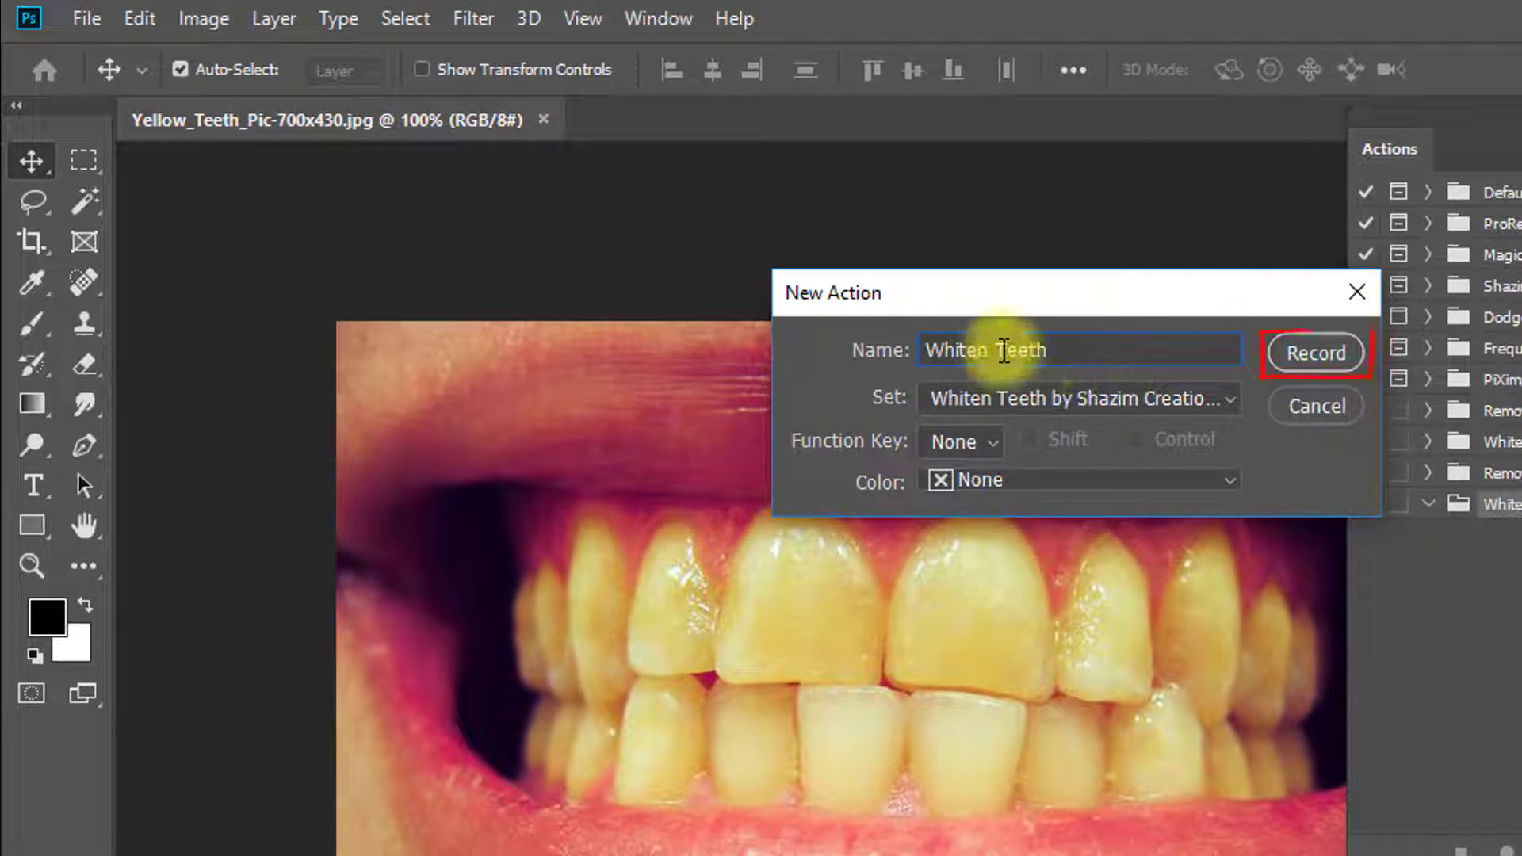
{"action": "left_click", "coordinate": [1304, 361]}
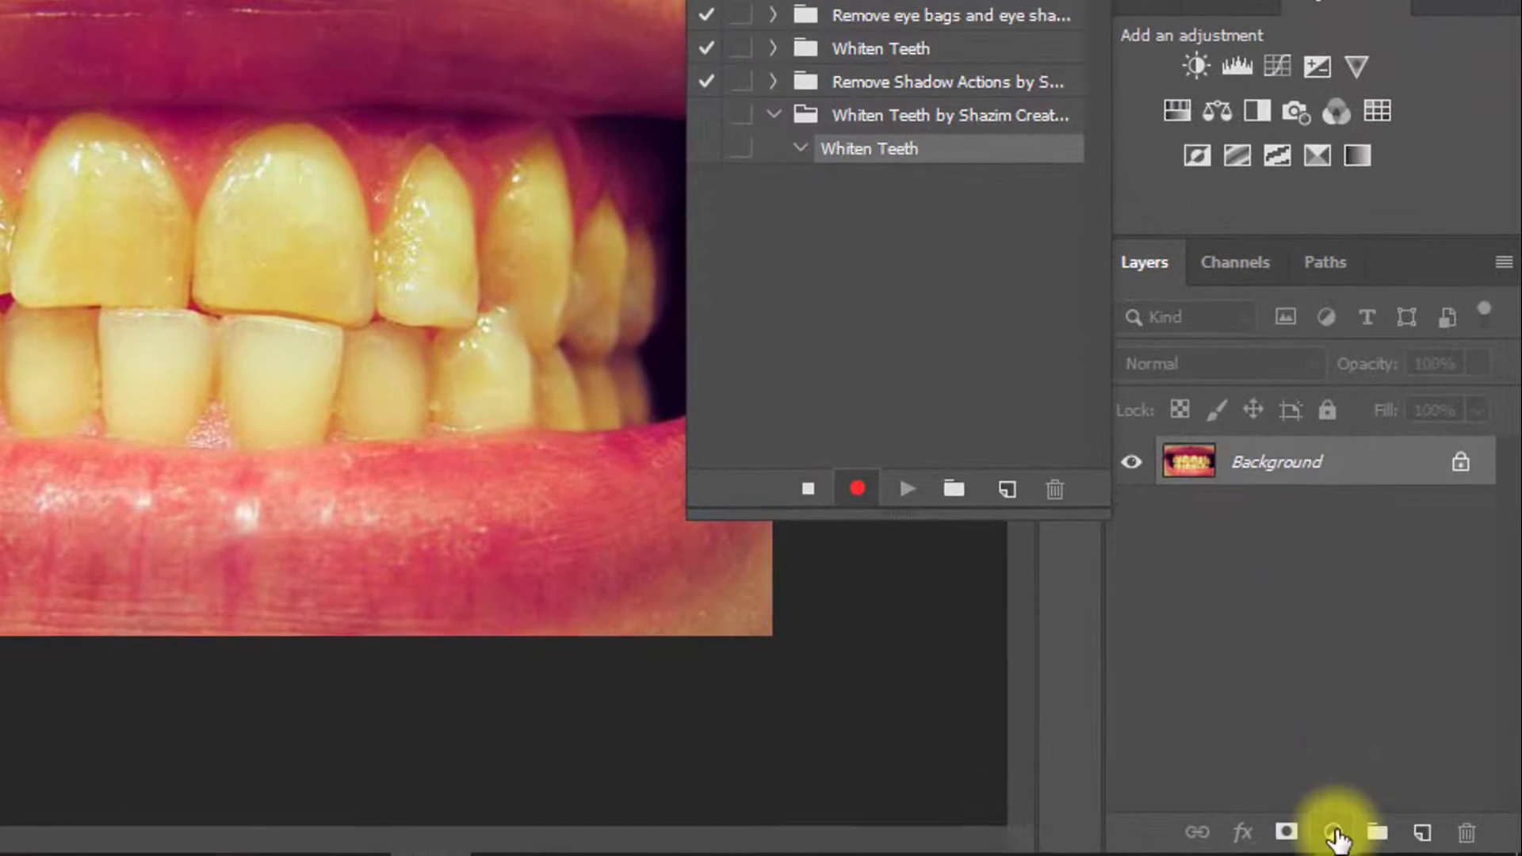
Add a Selective Color layer and set the Yellows range to -100 yellow and 8 magenta
{"action": "left_click", "coordinate": [1395, 840]}
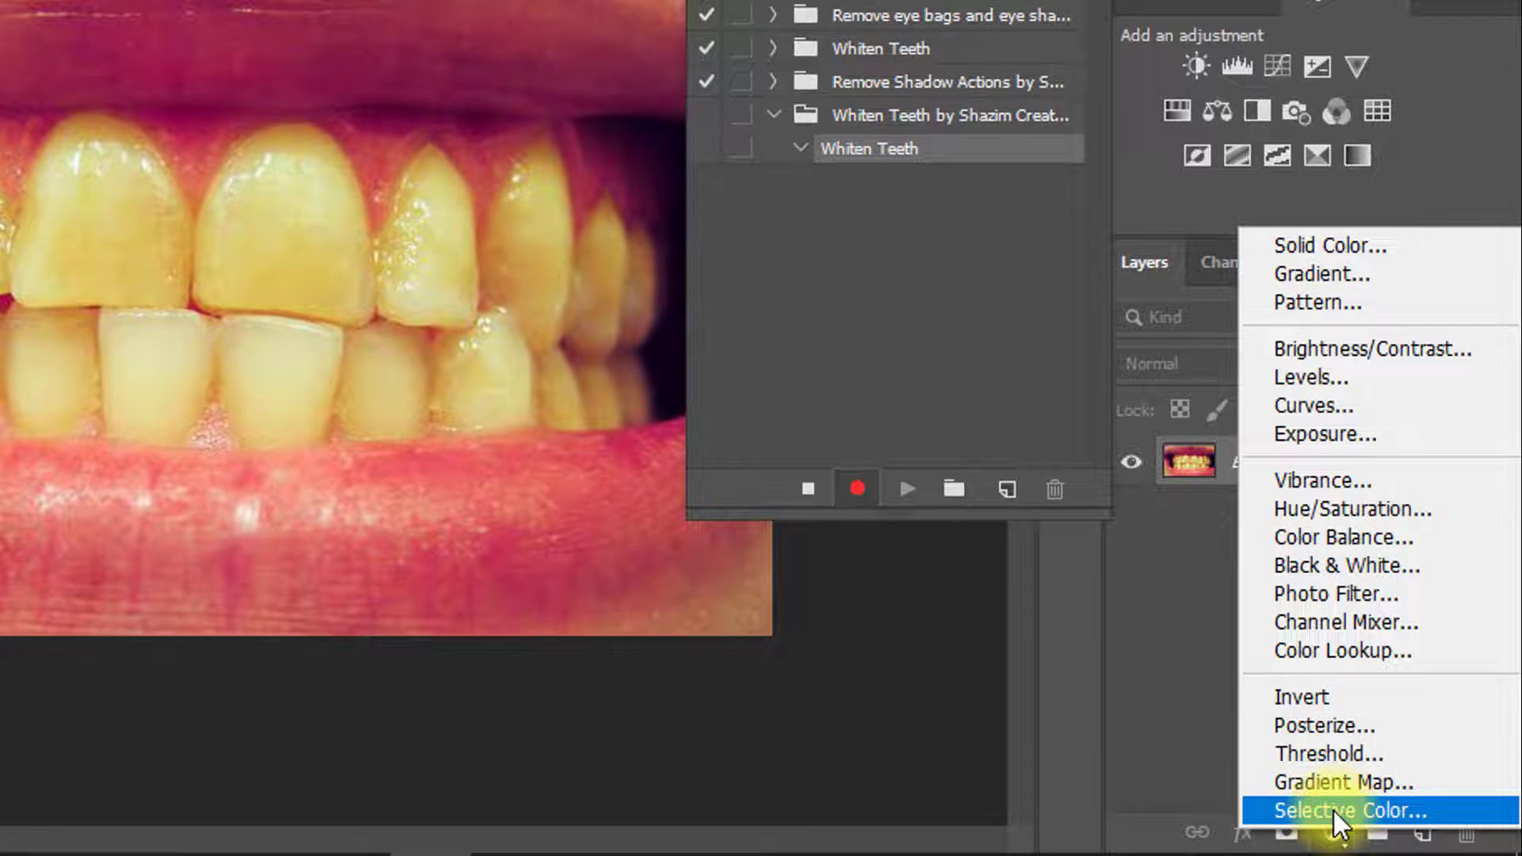
{"action": "left_click", "coordinate": [1334, 811]}
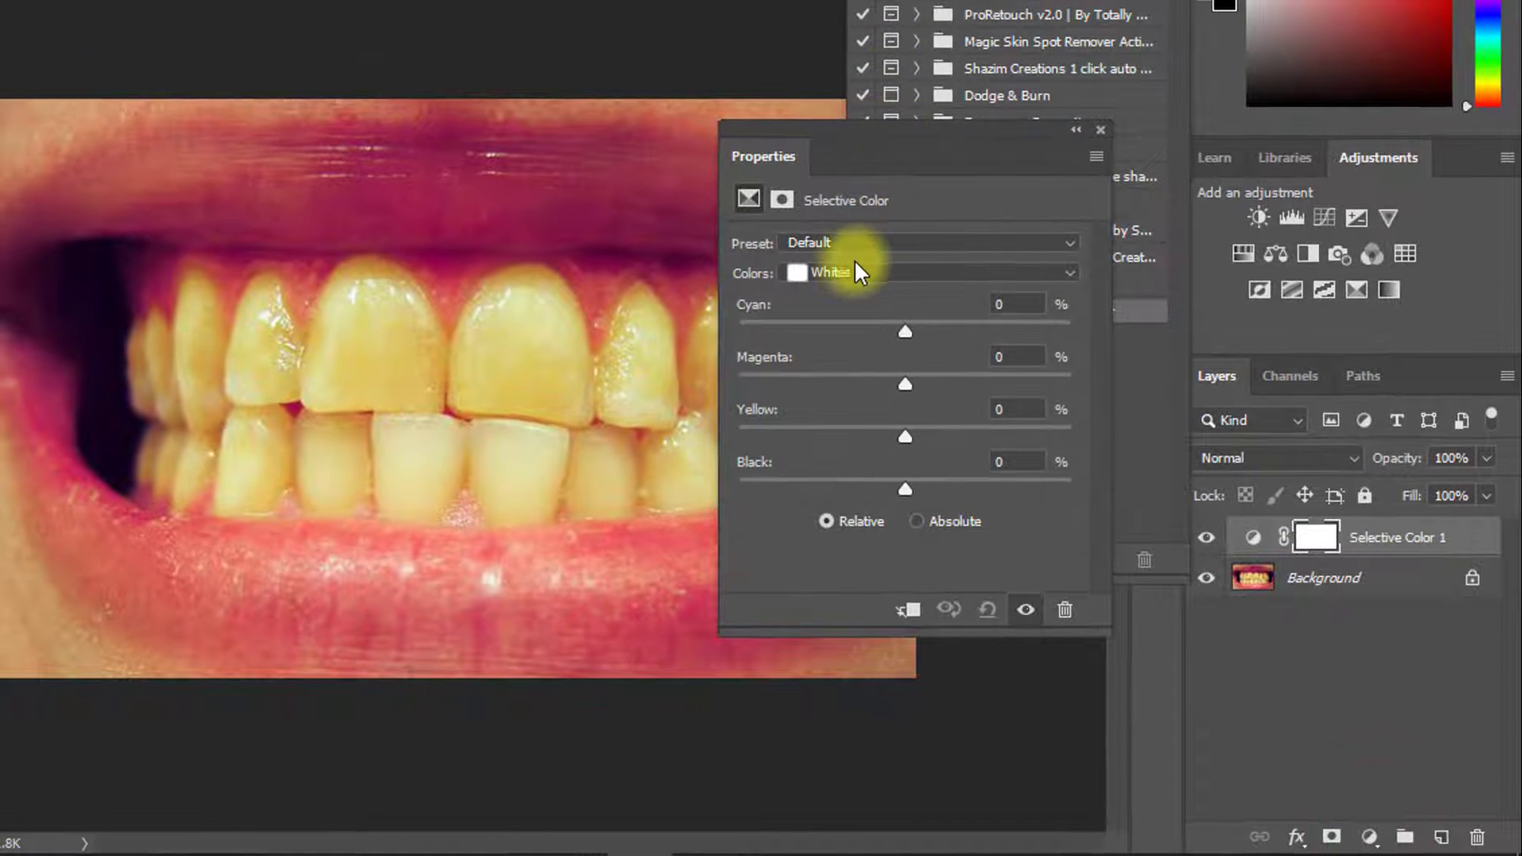
{"action": "left_click", "coordinate": [845, 267]}
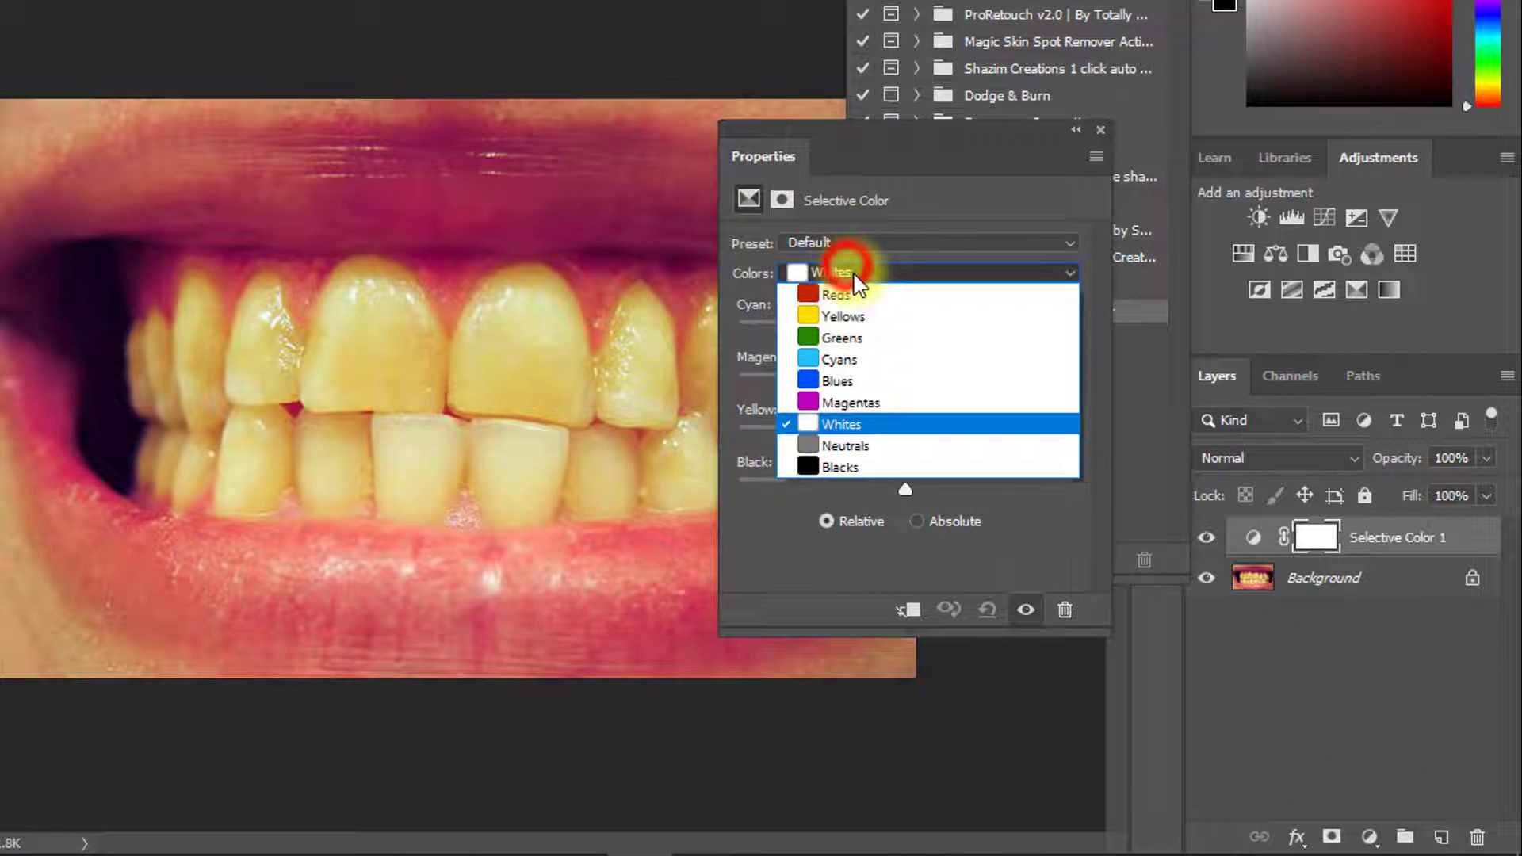
{"action": "left_click", "coordinate": [820, 320]}
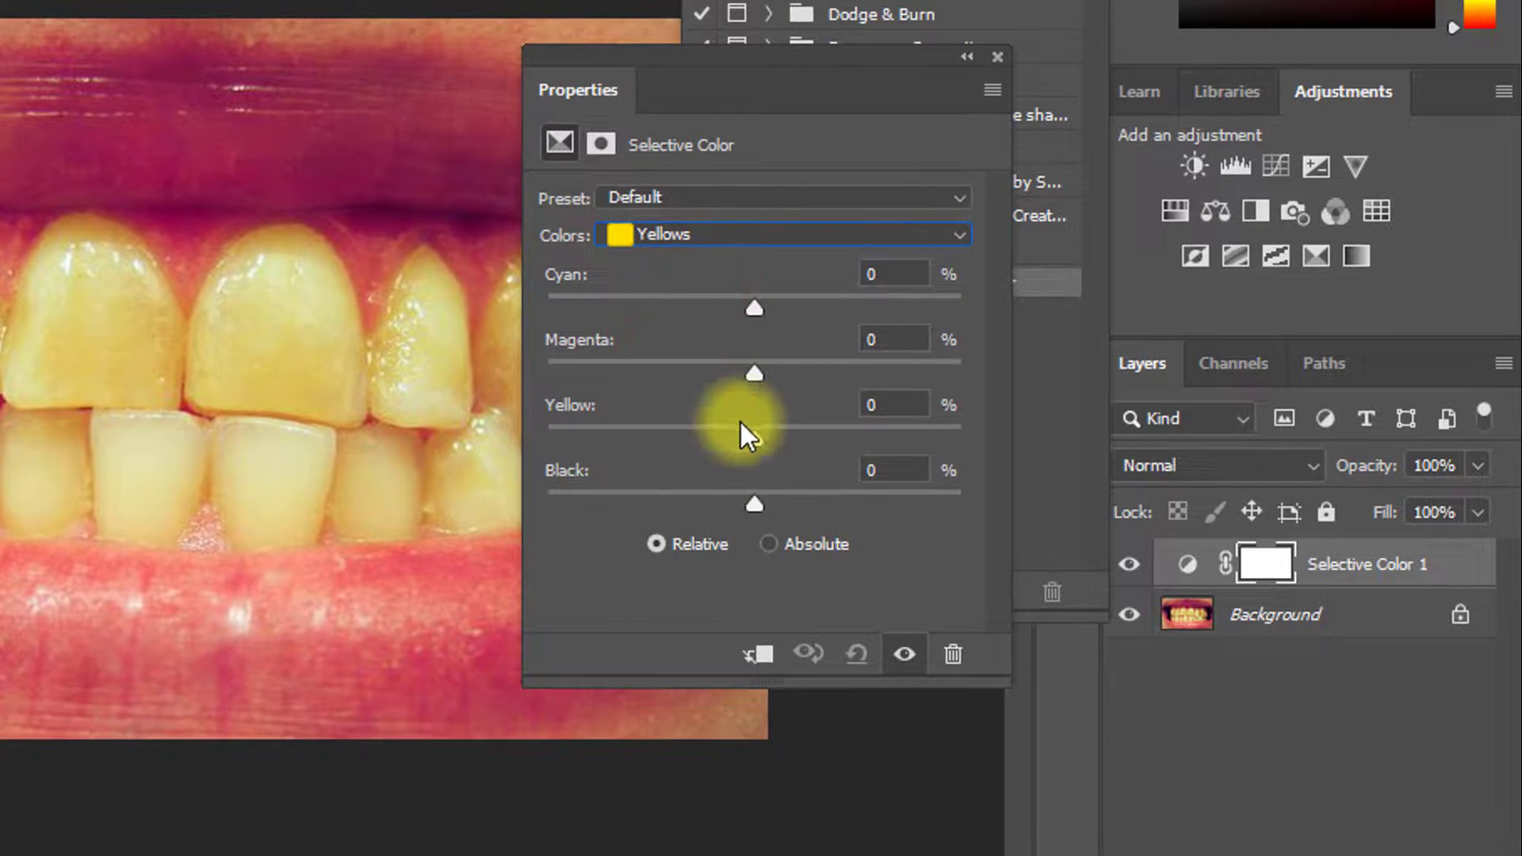
{"action": "left_click_drag", "start_coordinate": [754, 436], "coordinate": [536, 436]}
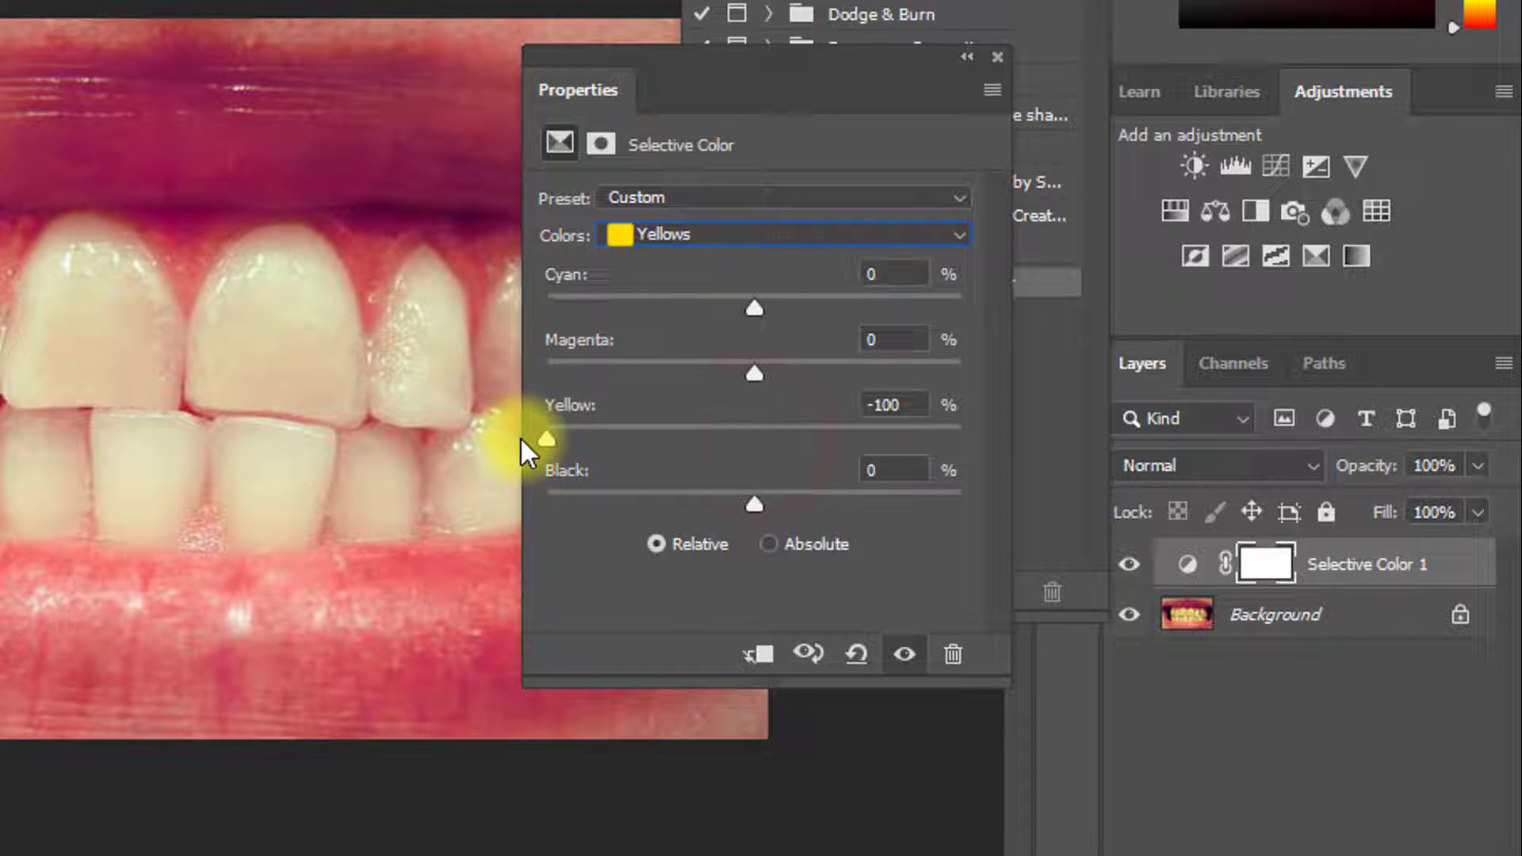
{"action": "left_click", "coordinate": [885, 345]}
{"action": "type", "text": "8"}
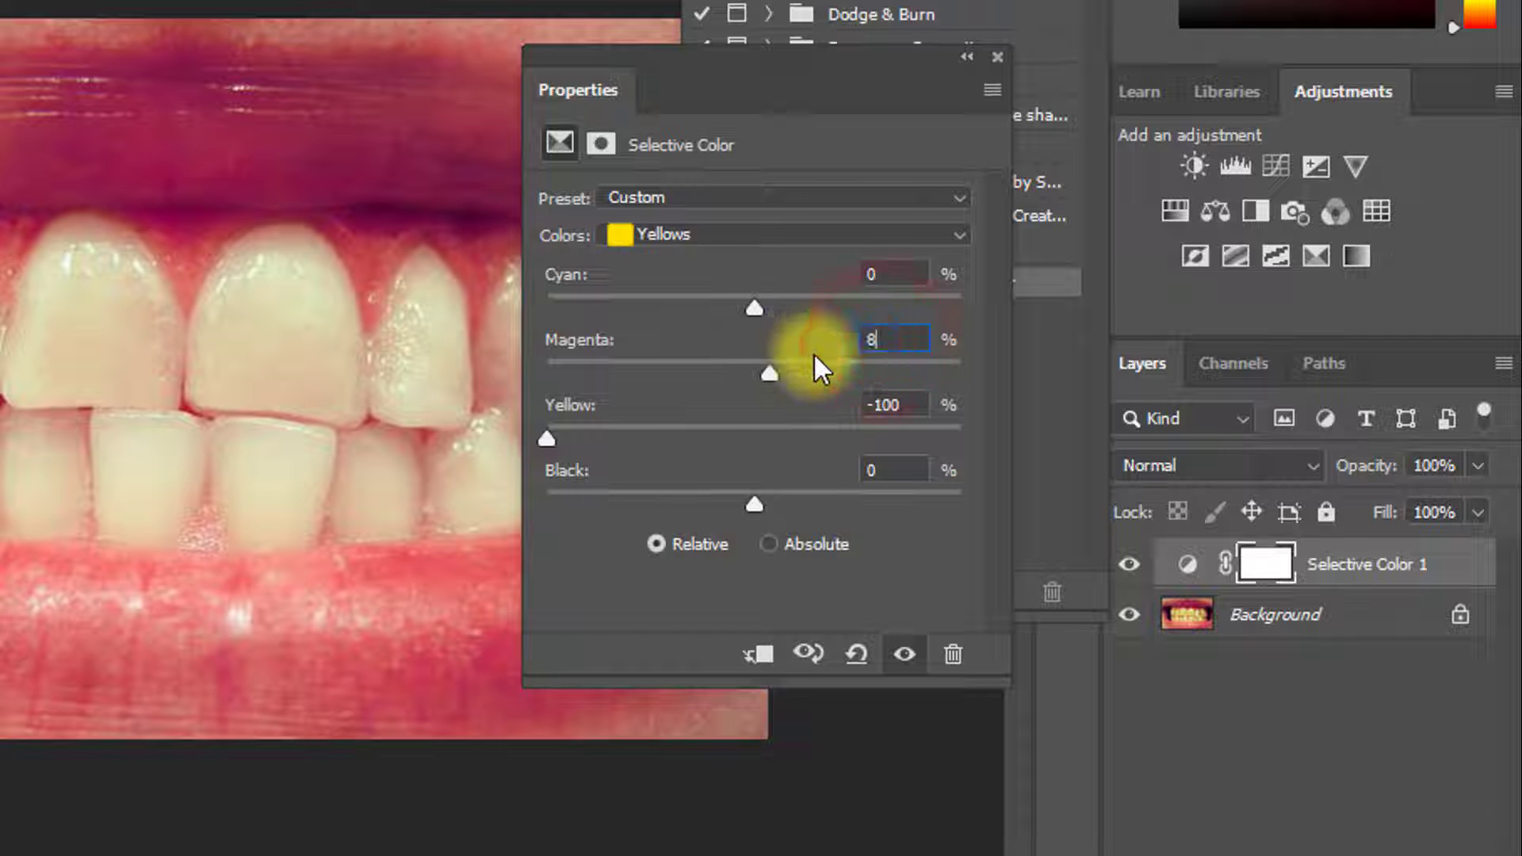
Set the Whites range's Yellow to -100 and close the Selective Color properties
{"action": "left_click", "coordinate": [722, 238]}
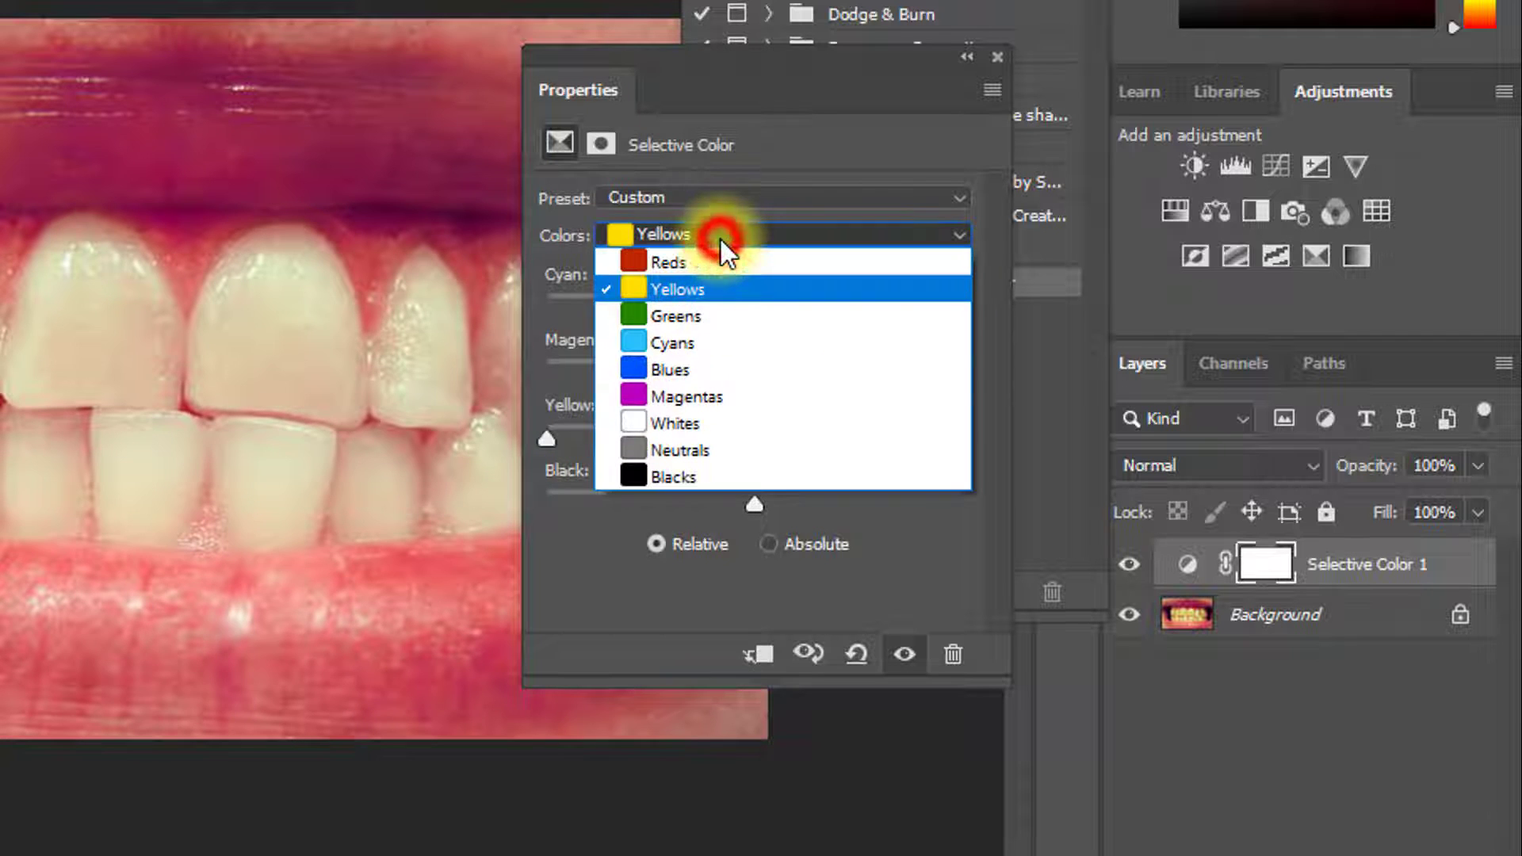
{"action": "left_click", "coordinate": [698, 417]}
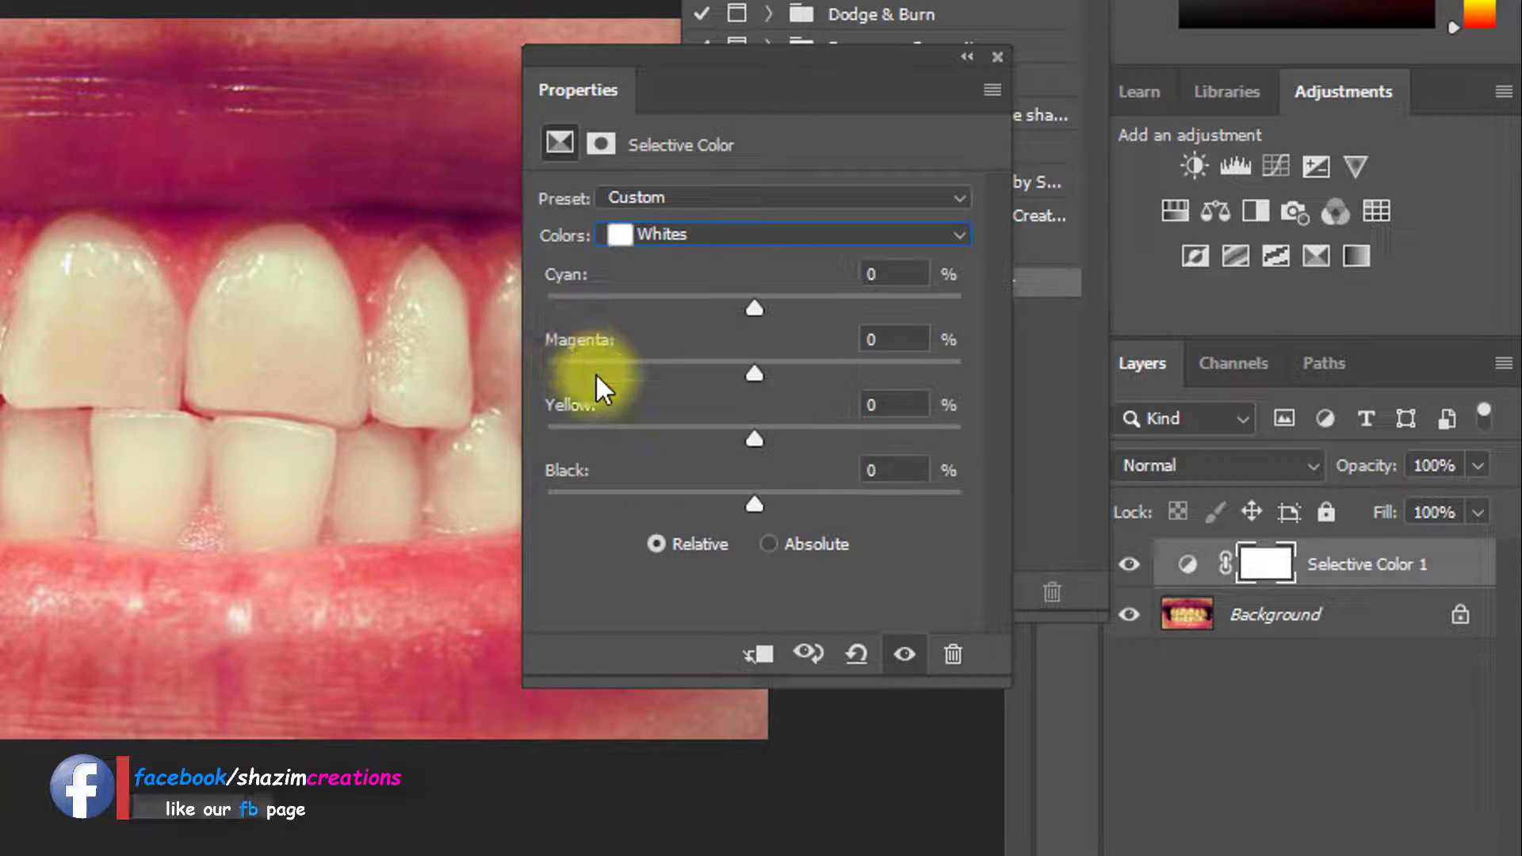
{"action": "left_click_drag", "start_coordinate": [753, 438], "coordinate": [525, 435]}
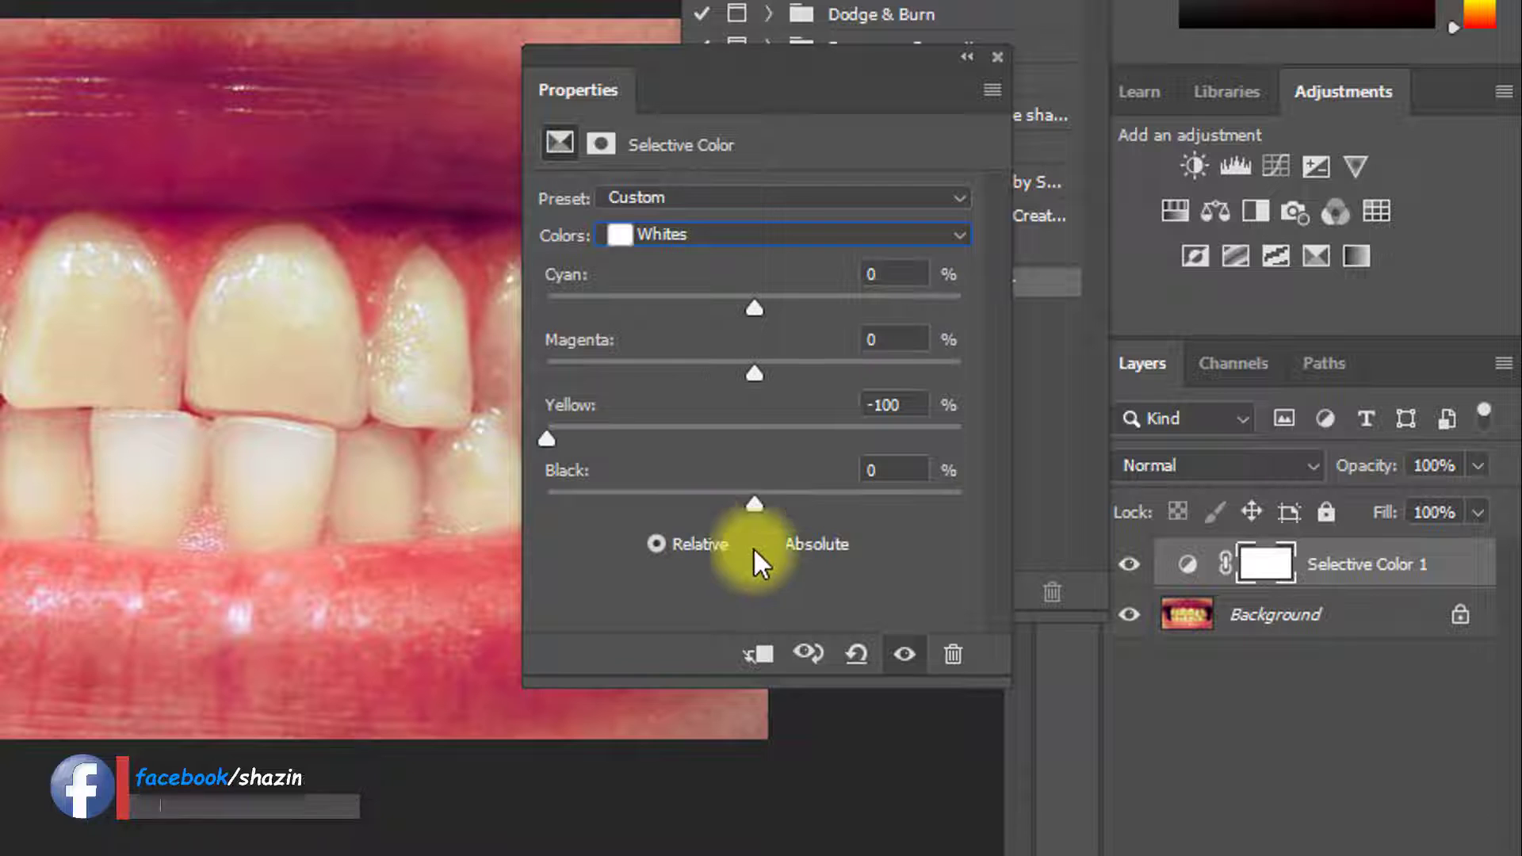
{"action": "left_click", "coordinate": [999, 57]}
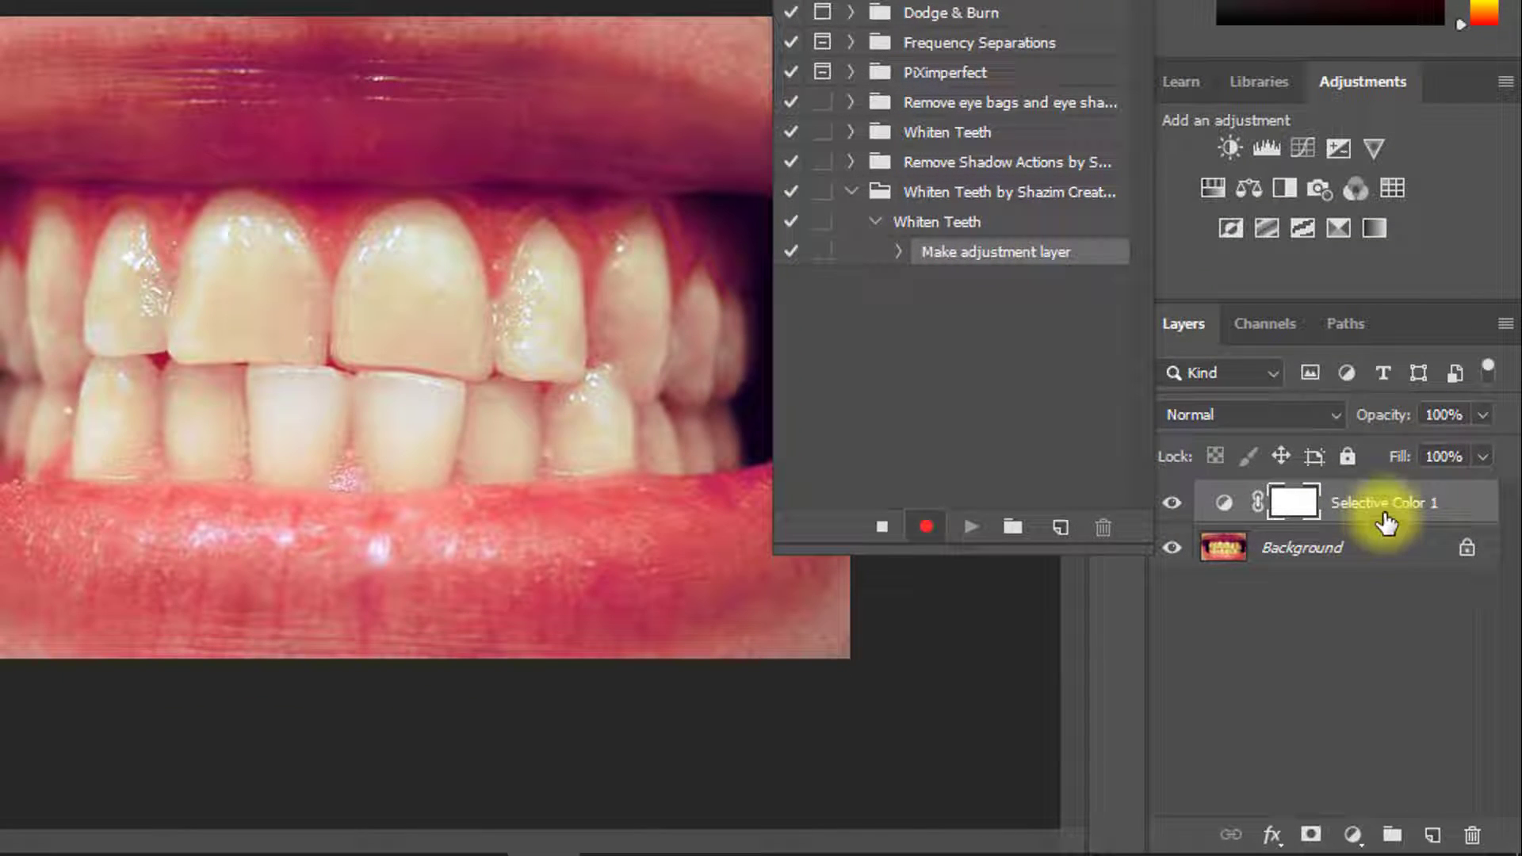
Add a Curves layer with the RGB midtones lifted to brighten the teeth
{"action": "left_click", "coordinate": [1355, 836]}
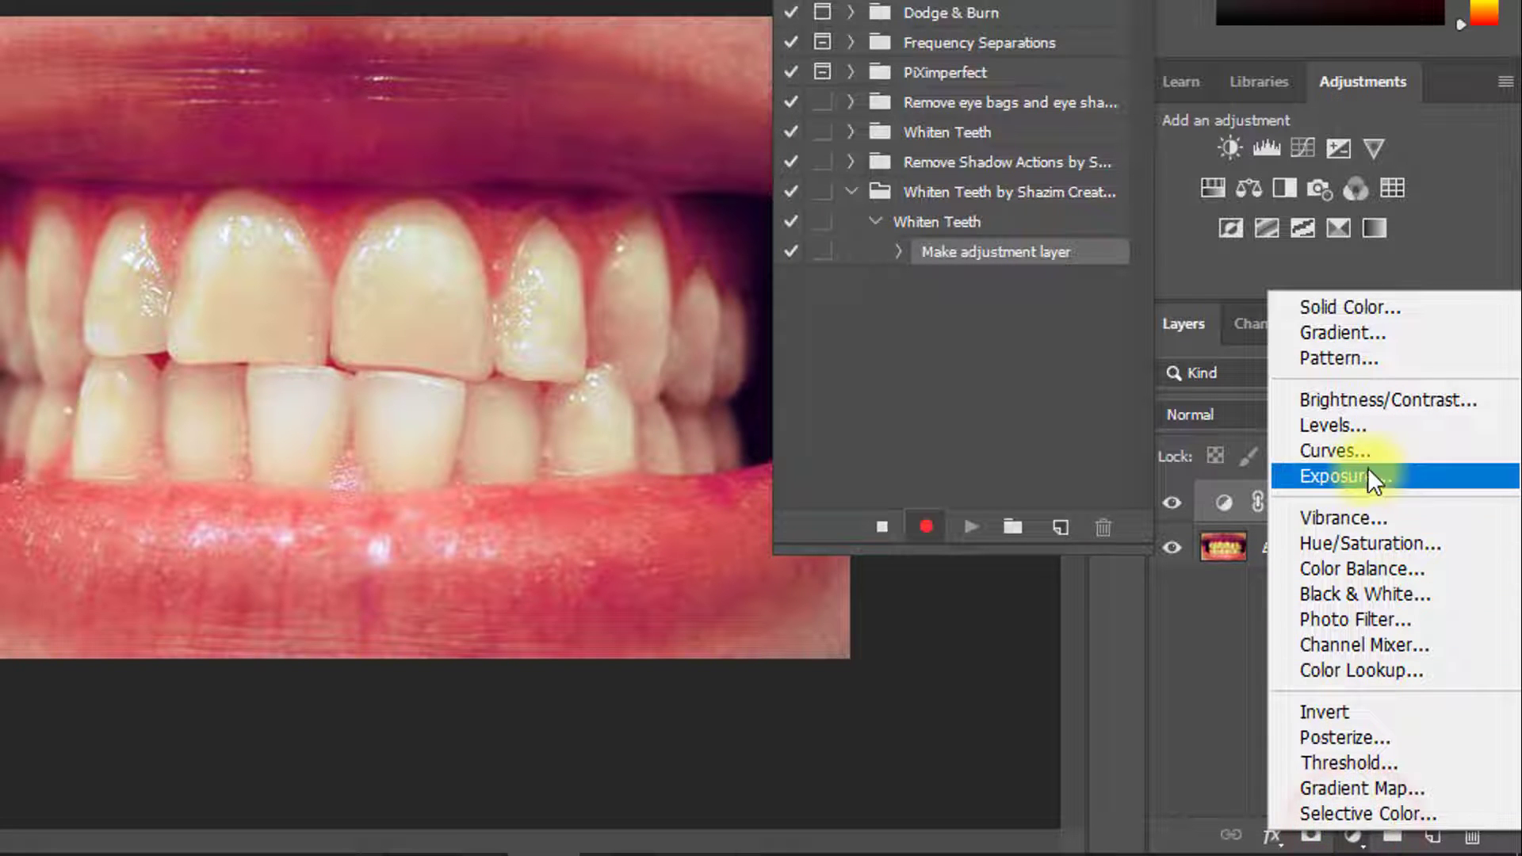
{"action": "left_click", "coordinate": [1348, 450]}
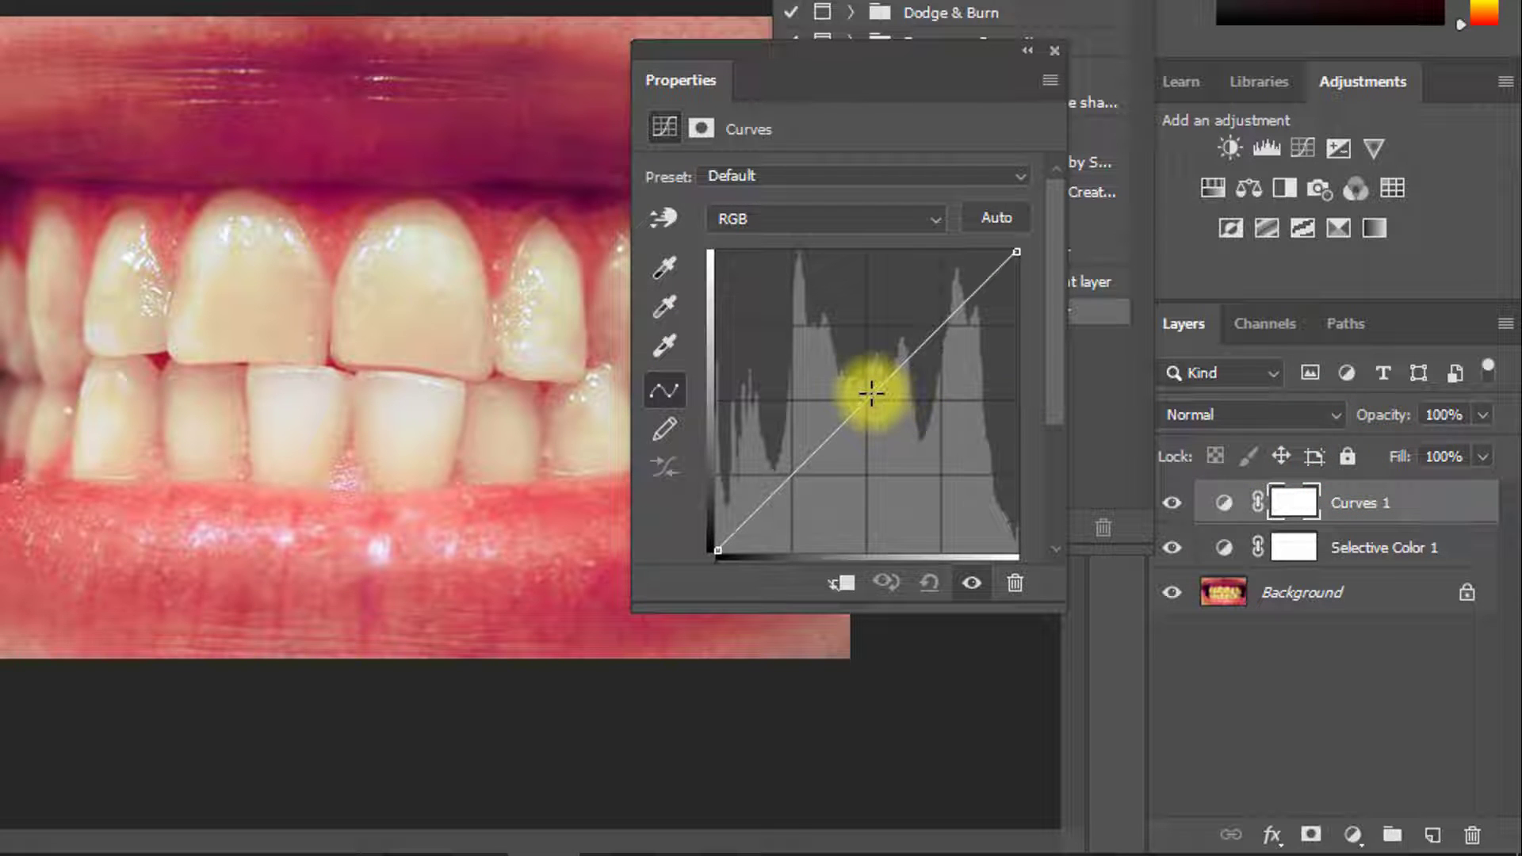
{"action": "left_click_drag", "start_coordinate": [867, 399], "coordinate": [840, 383]}
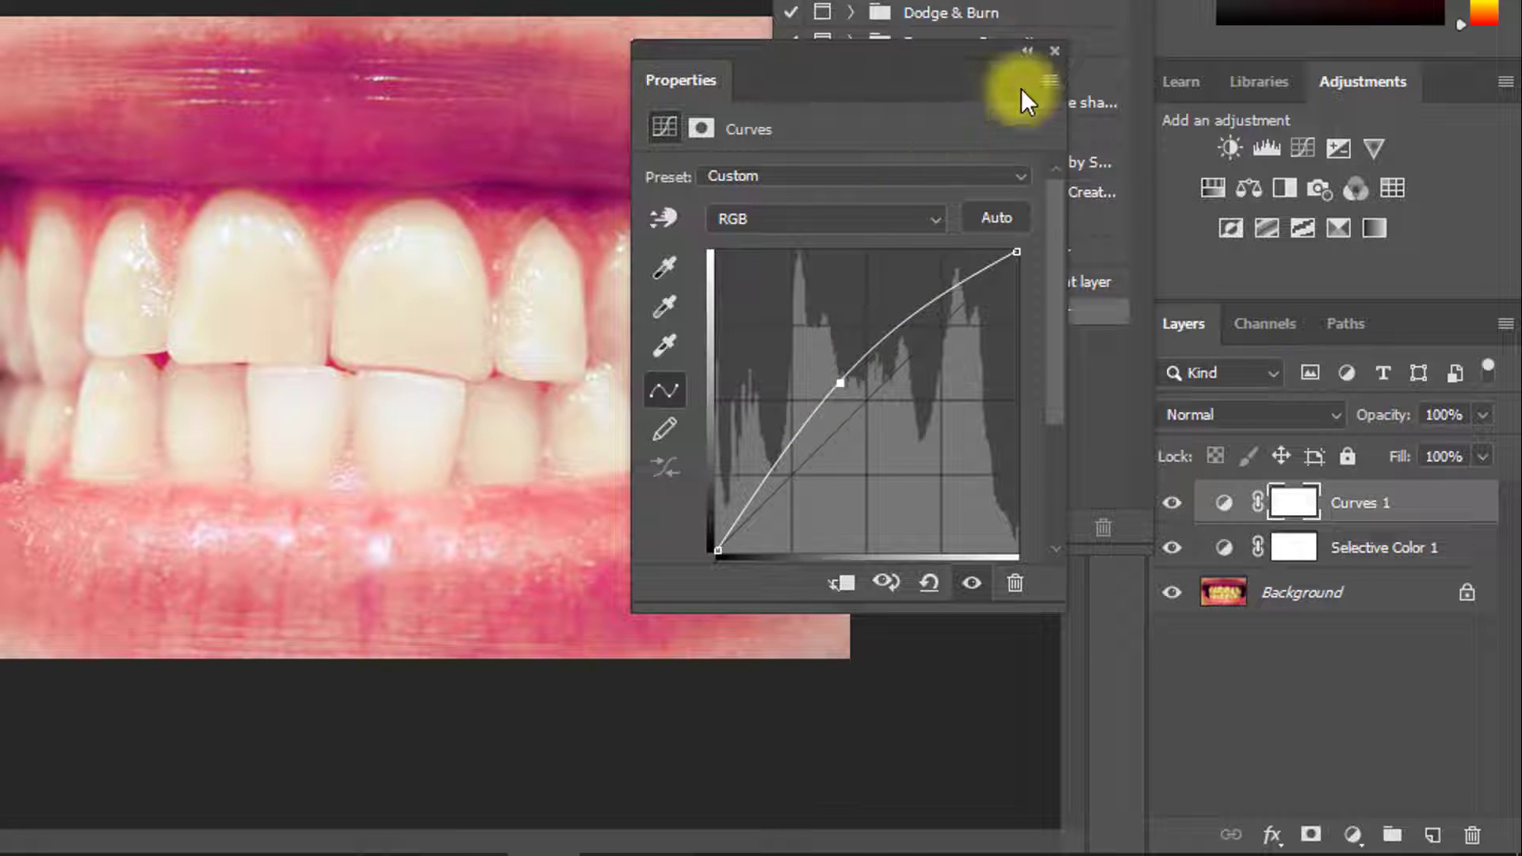
{"action": "left_click", "coordinate": [1056, 50]}
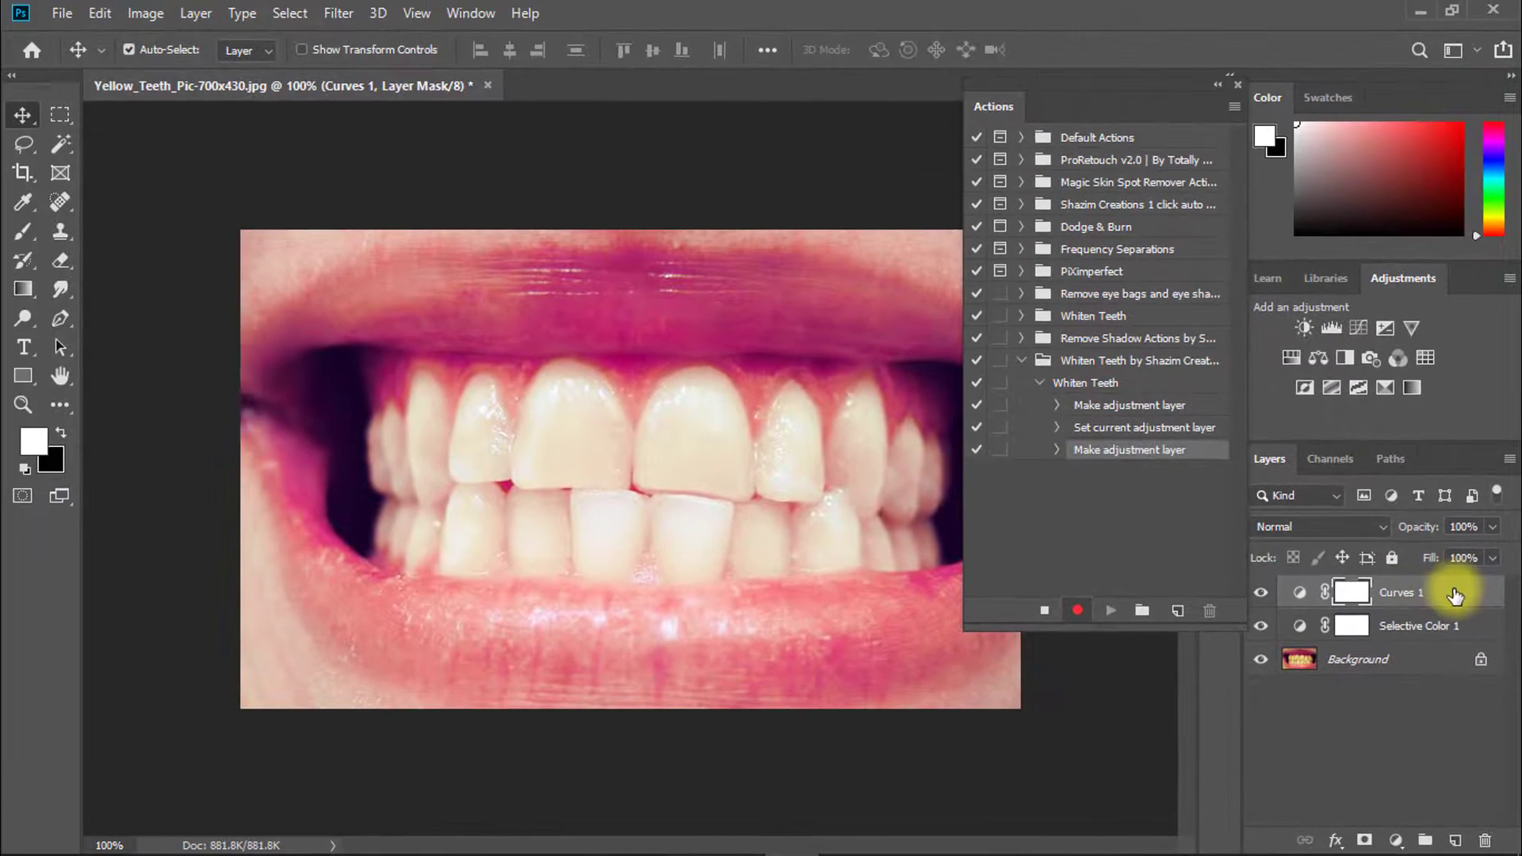
Open Curves 1's Blending Options and zoom in on the front teeth
{"action": "right_click", "coordinate": [1455, 596]}
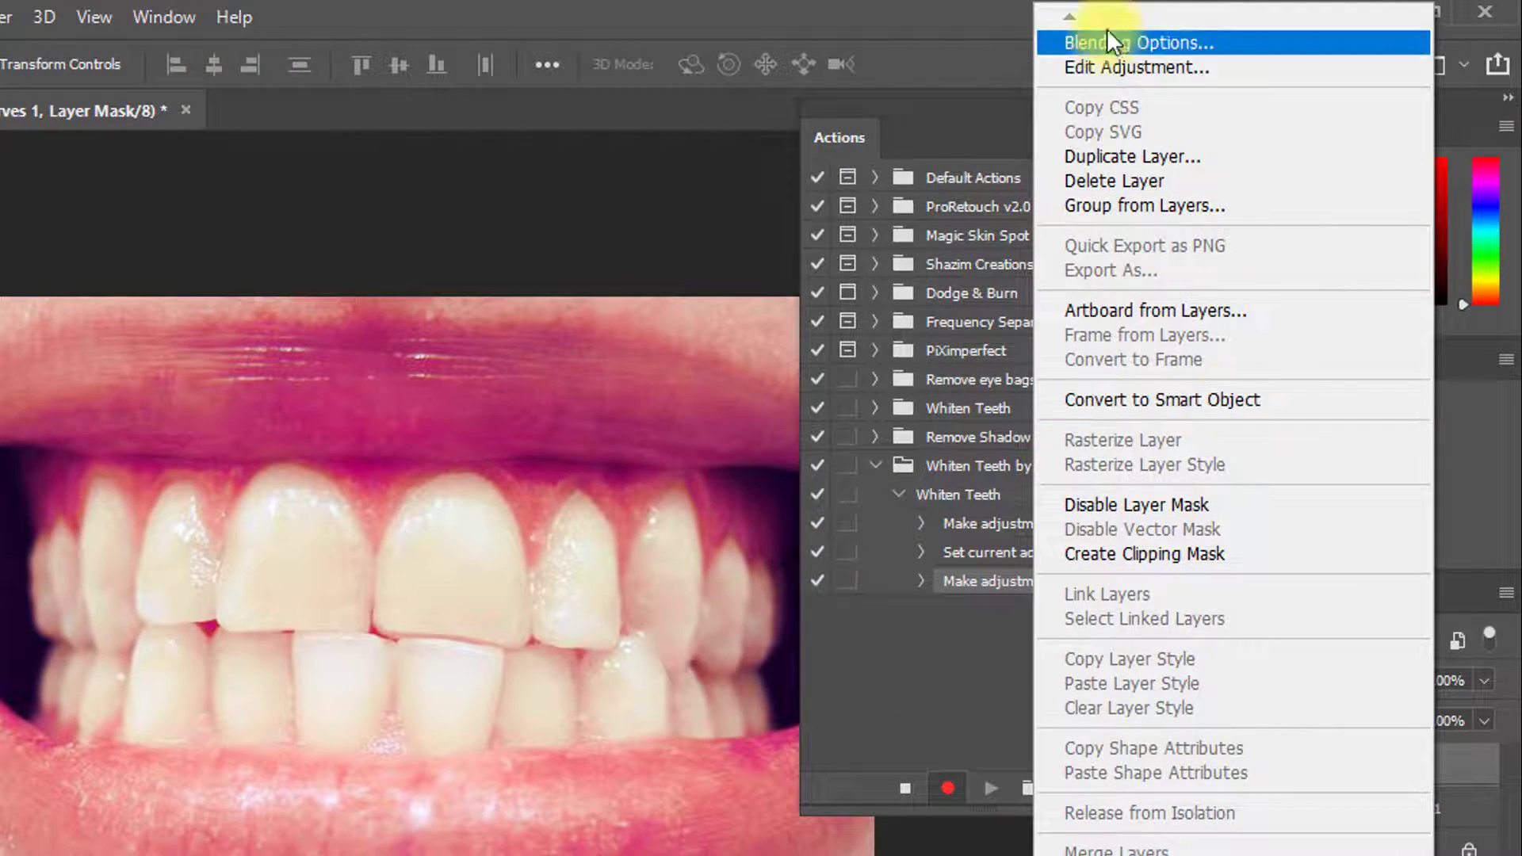
{"action": "left_click", "coordinate": [1153, 36]}
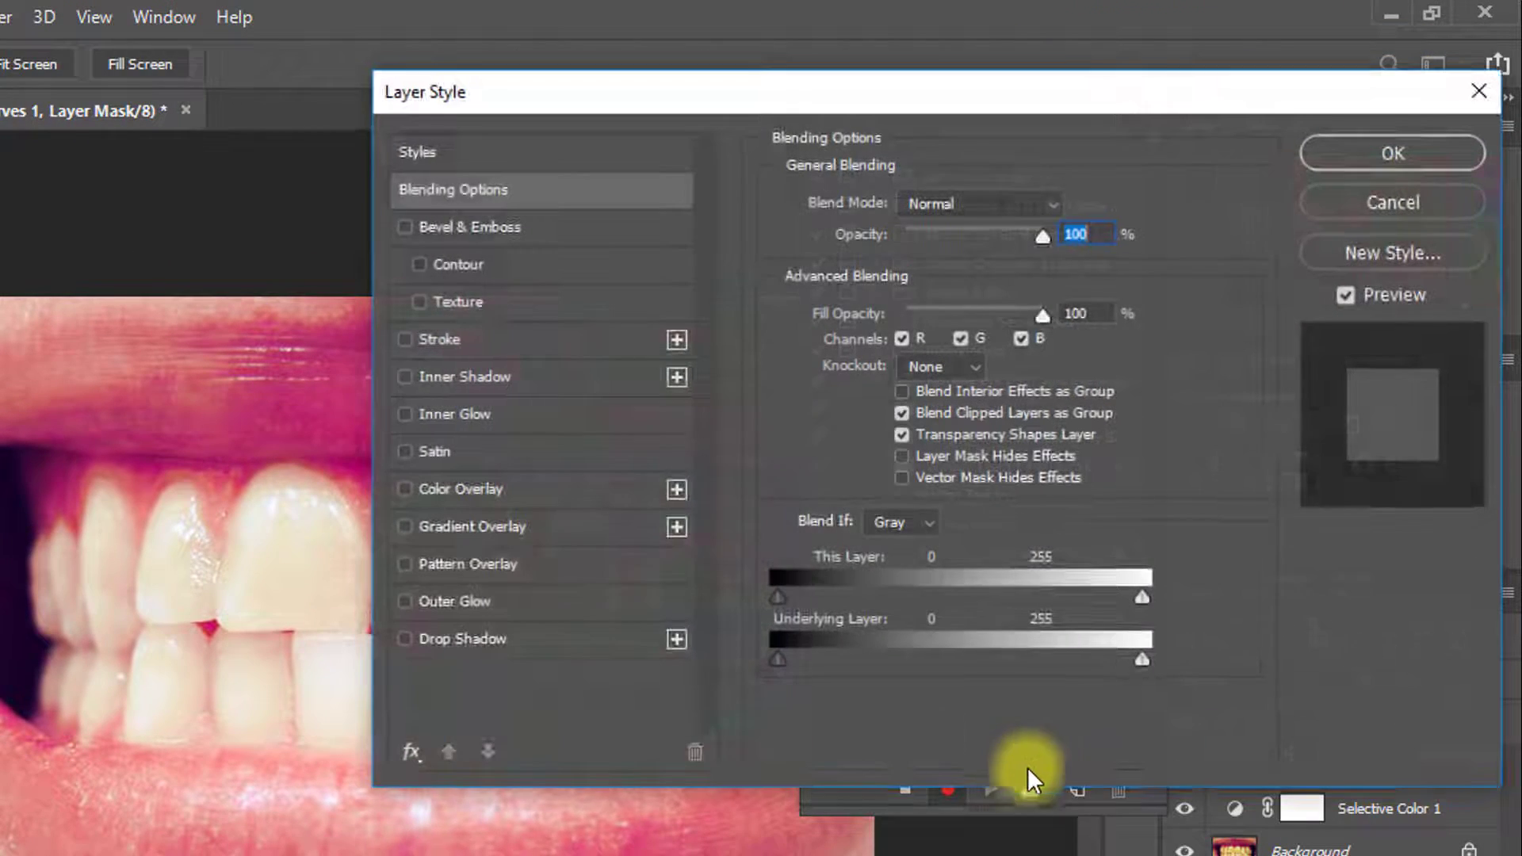
{"action": "left_click_drag", "start_coordinate": [844, 108], "coordinate": [1062, 129]}
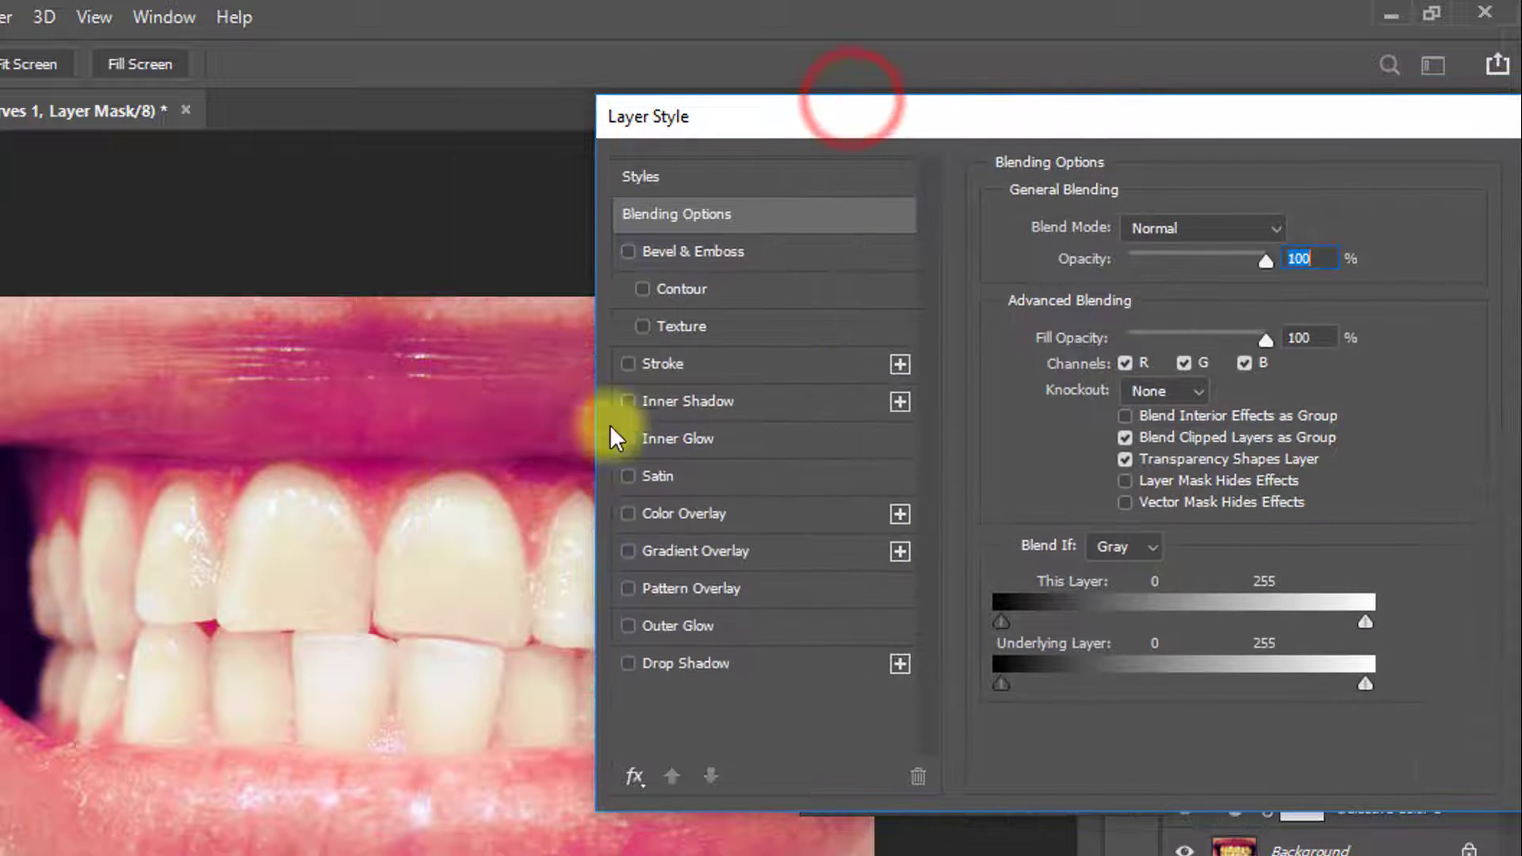
{"action": "left_click", "coordinate": [349, 599], "text": "alt"}
{"action": "left_click", "coordinate": [366, 611]}
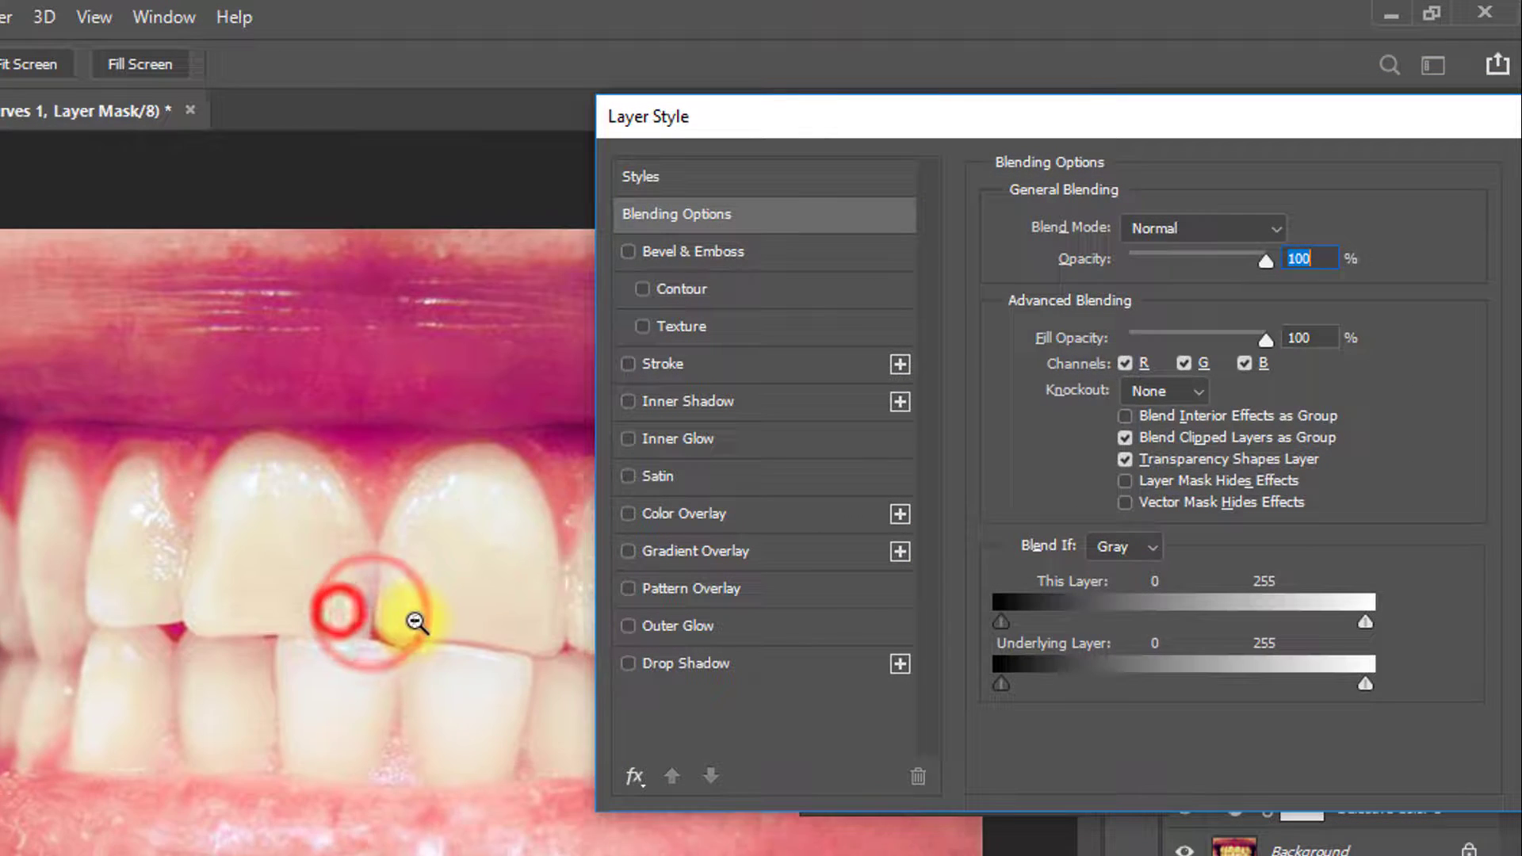
Split the Underlying Layer white Blend If slider to 164 / 214
{"action": "left_click_drag", "start_coordinate": [1362, 681], "coordinate": [1275, 682]}
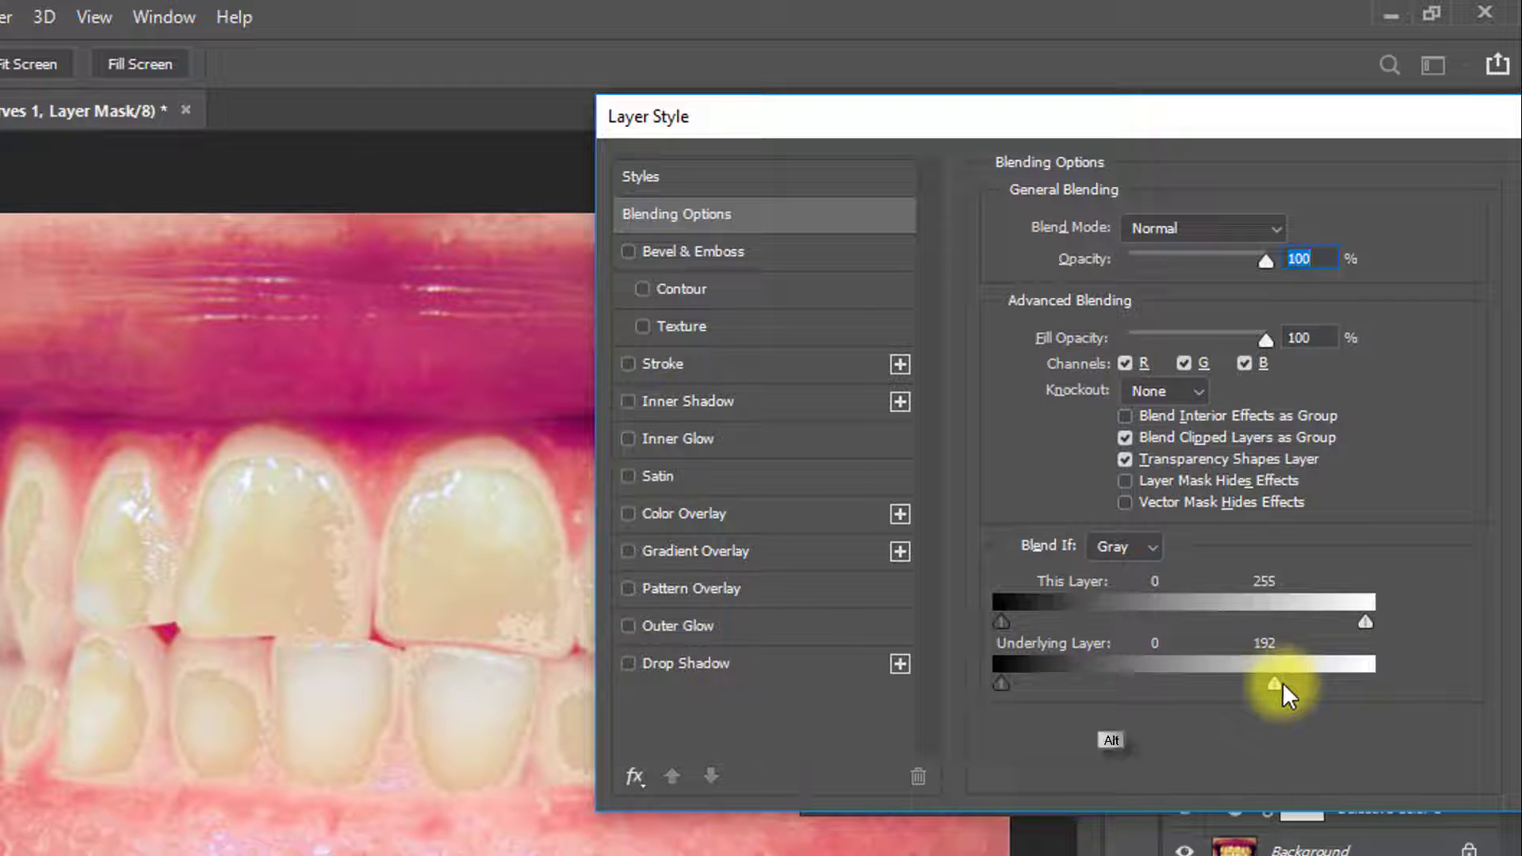
{"action": "key", "text": "alt"}
{"action": "left_click_drag", "start_coordinate": [1277, 682], "coordinate": [1400, 684]}
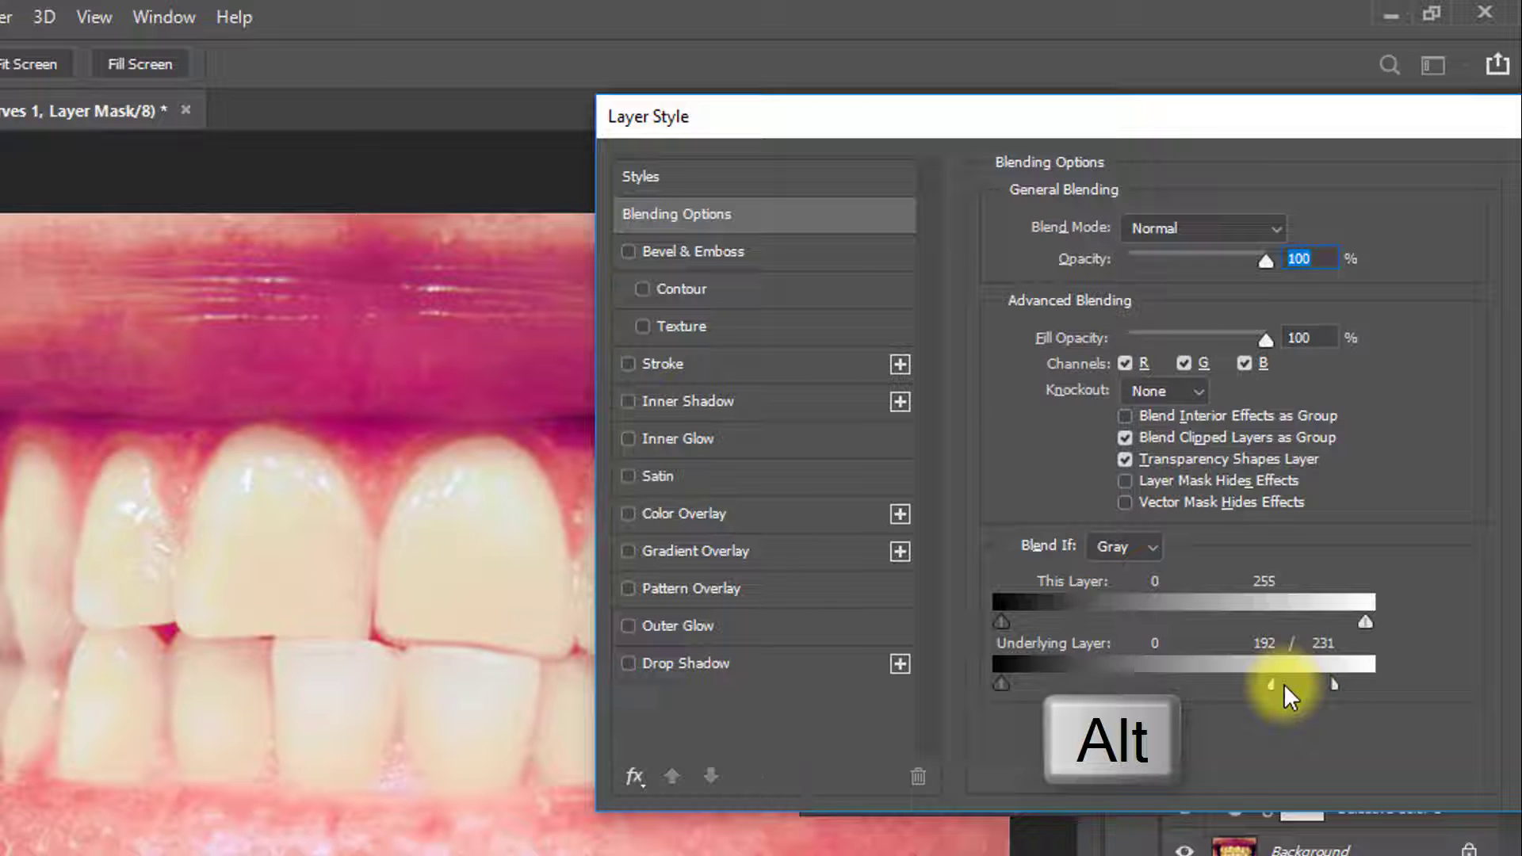
{"action": "left_click_drag", "start_coordinate": [1272, 683], "coordinate": [1187, 684]}
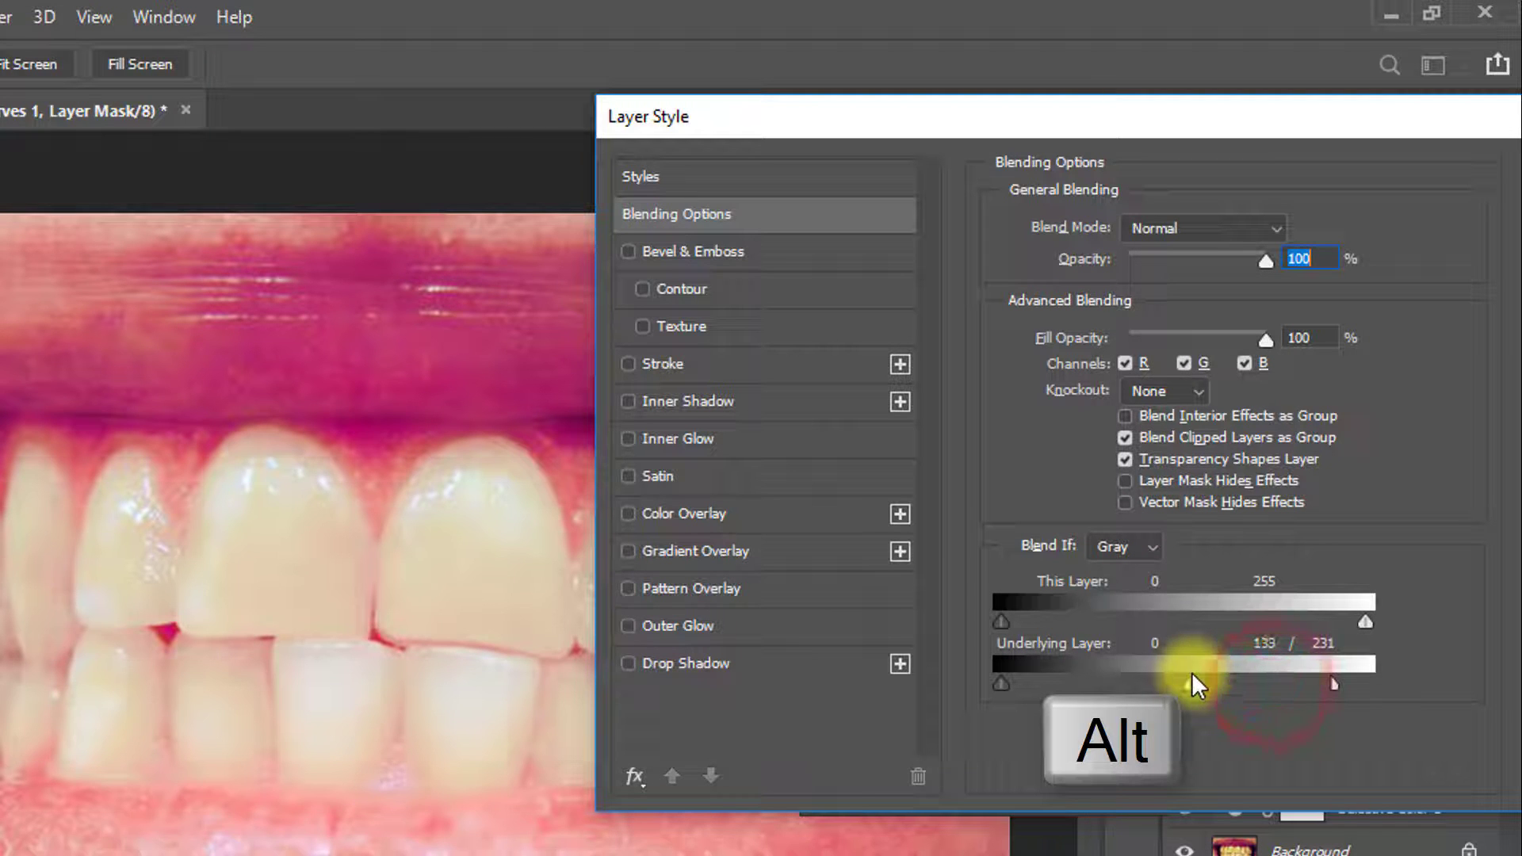
{"action": "mouse_move", "coordinate": [1329, 677]}
{"action": "left_mouse_down"}
{"action": "mouse_move", "coordinate": [1213, 684]}
{"action": "mouse_move", "coordinate": [1228, 683]}
{"action": "left_mouse_up"}
{"action": "mouse_move", "coordinate": [1284, 682]}
{"action": "left_mouse_down"}
{"action": "mouse_move", "coordinate": [1319, 683]}
{"action": "mouse_move", "coordinate": [1306, 678]}
{"action": "left_mouse_up"}
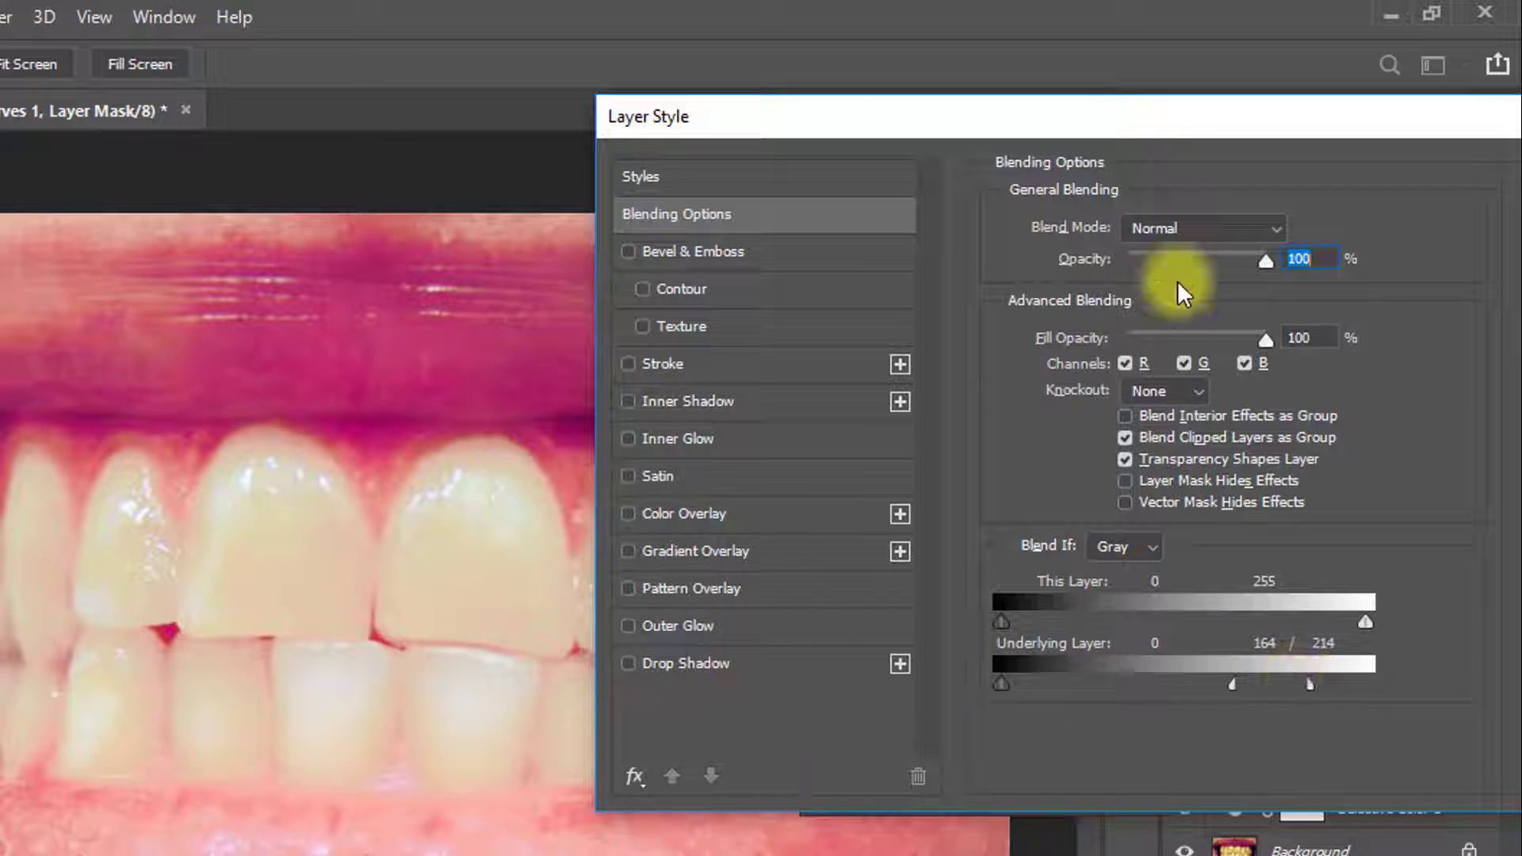
Confirm the blending settings and duplicate Selective Color 1 above Curves 1
{"action": "left_click", "coordinate": [1352, 180]}
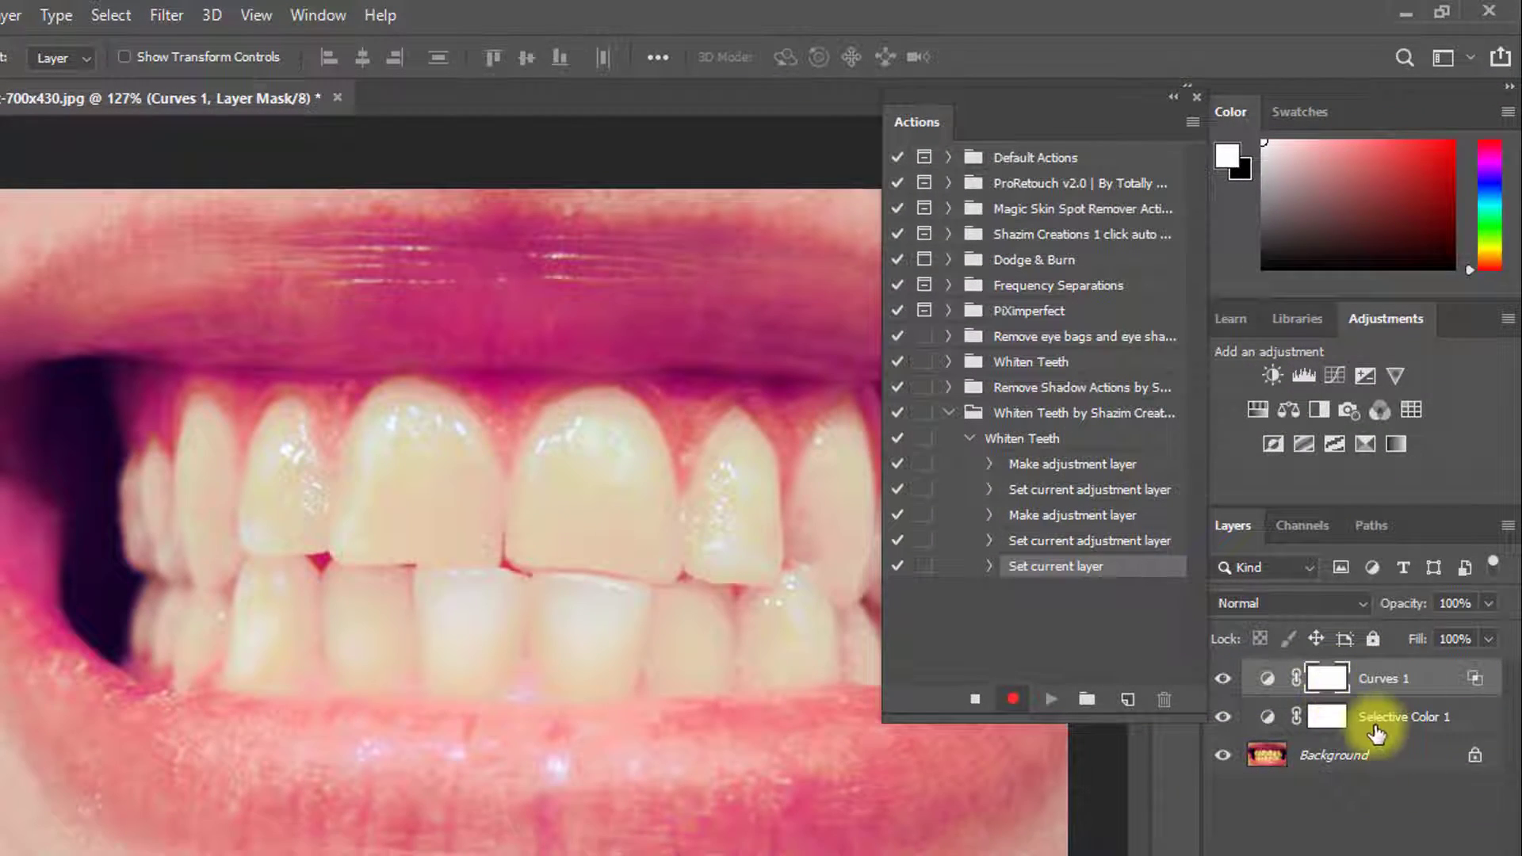
{"action": "left_click", "coordinate": [1375, 728]}
{"action": "key", "text": "ctrl+j"}
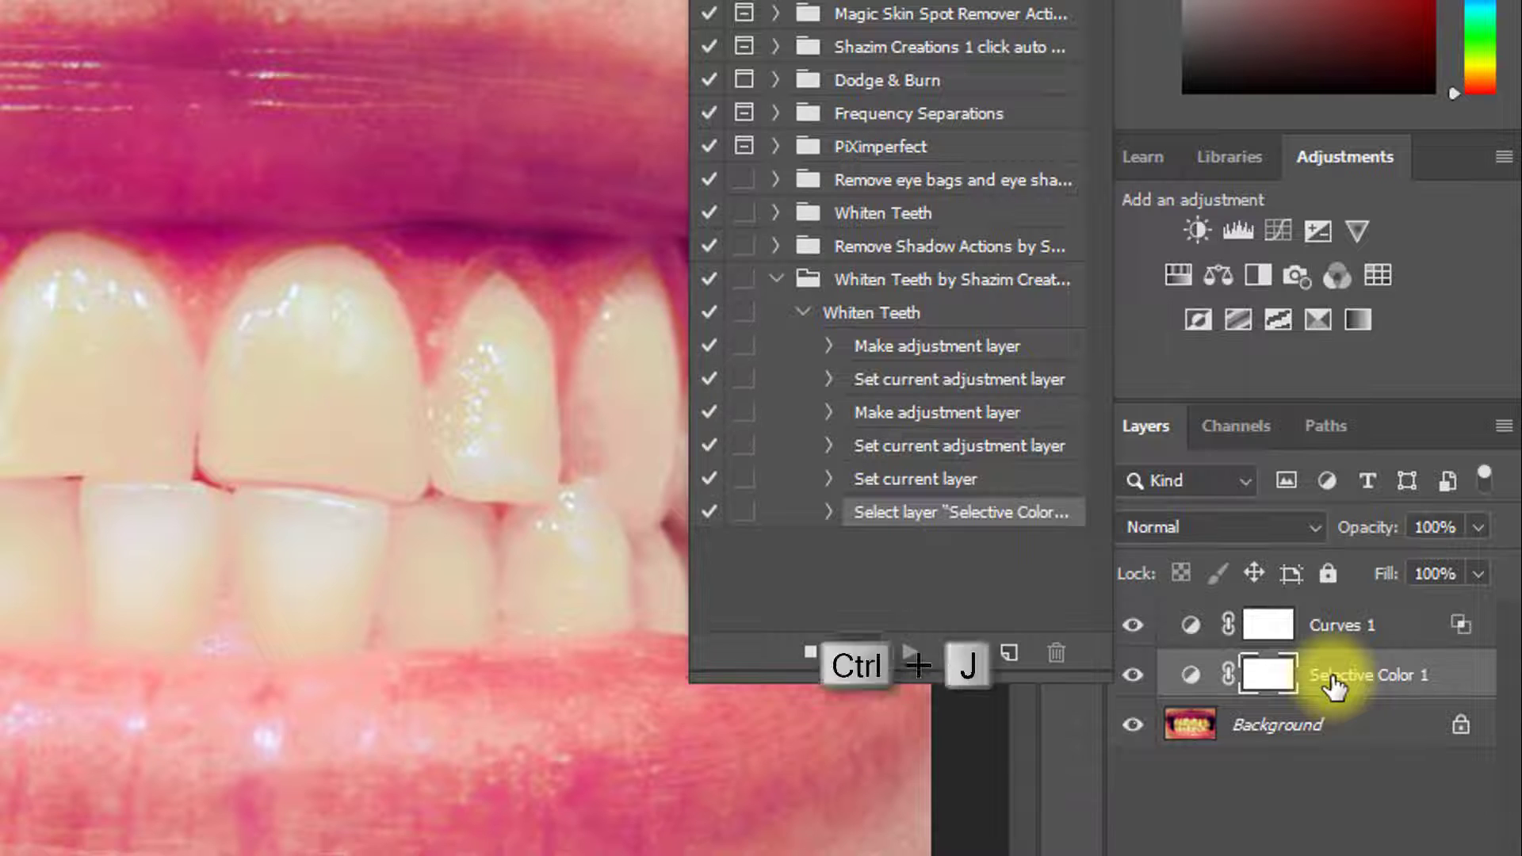
{"action": "left_click_drag", "start_coordinate": [1353, 681], "coordinate": [1353, 612]}
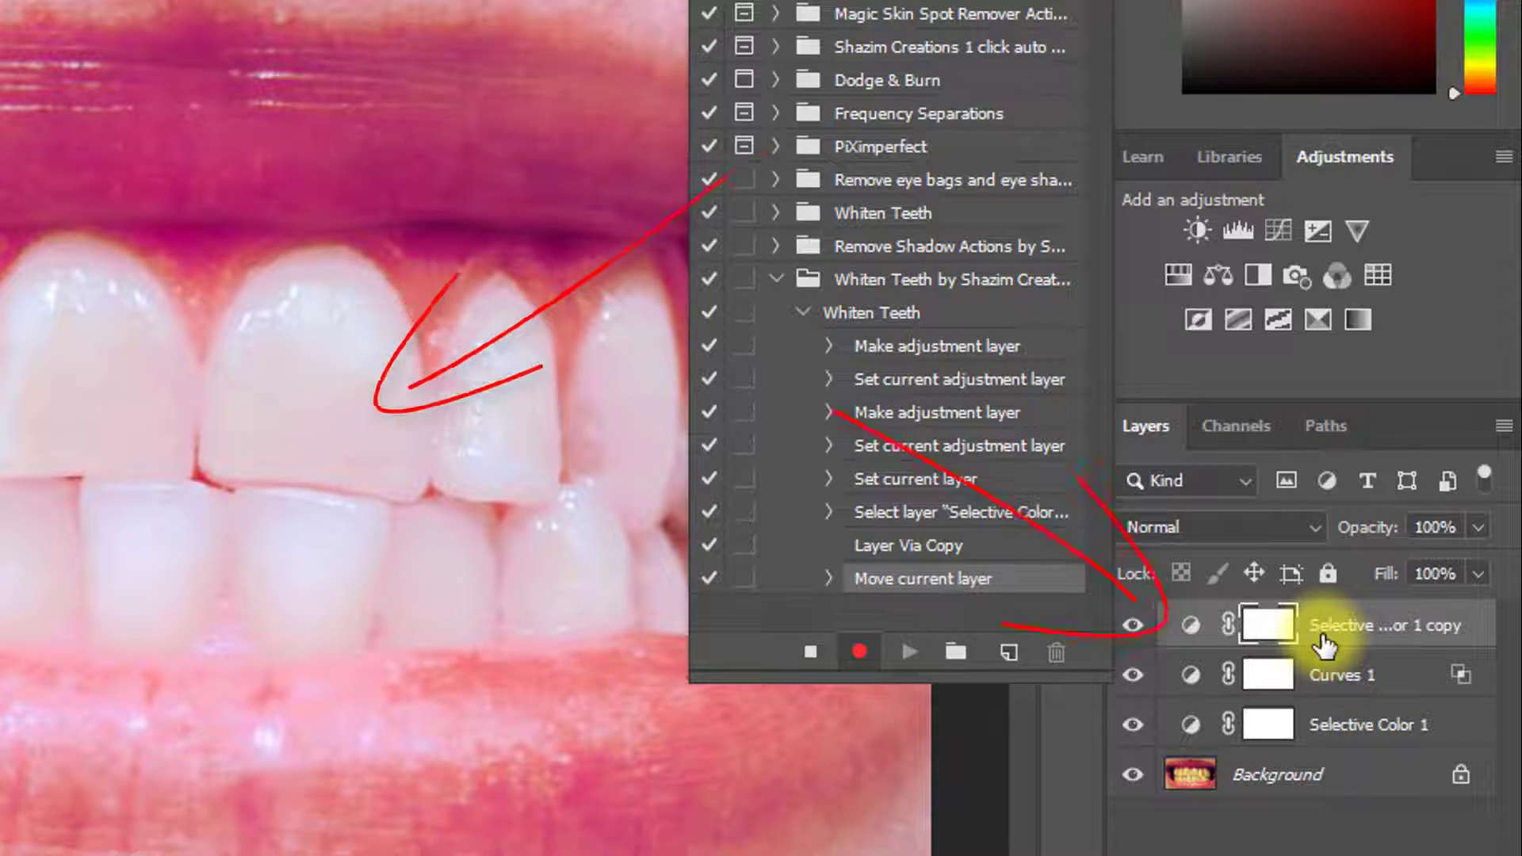
Group the three adjustment layers into Group 1 with Ctrl+G
{"action": "left_click", "coordinate": [1344, 677], "text": "ctrl"}
{"action": "left_click", "coordinate": [1352, 725], "text": "ctrl"}
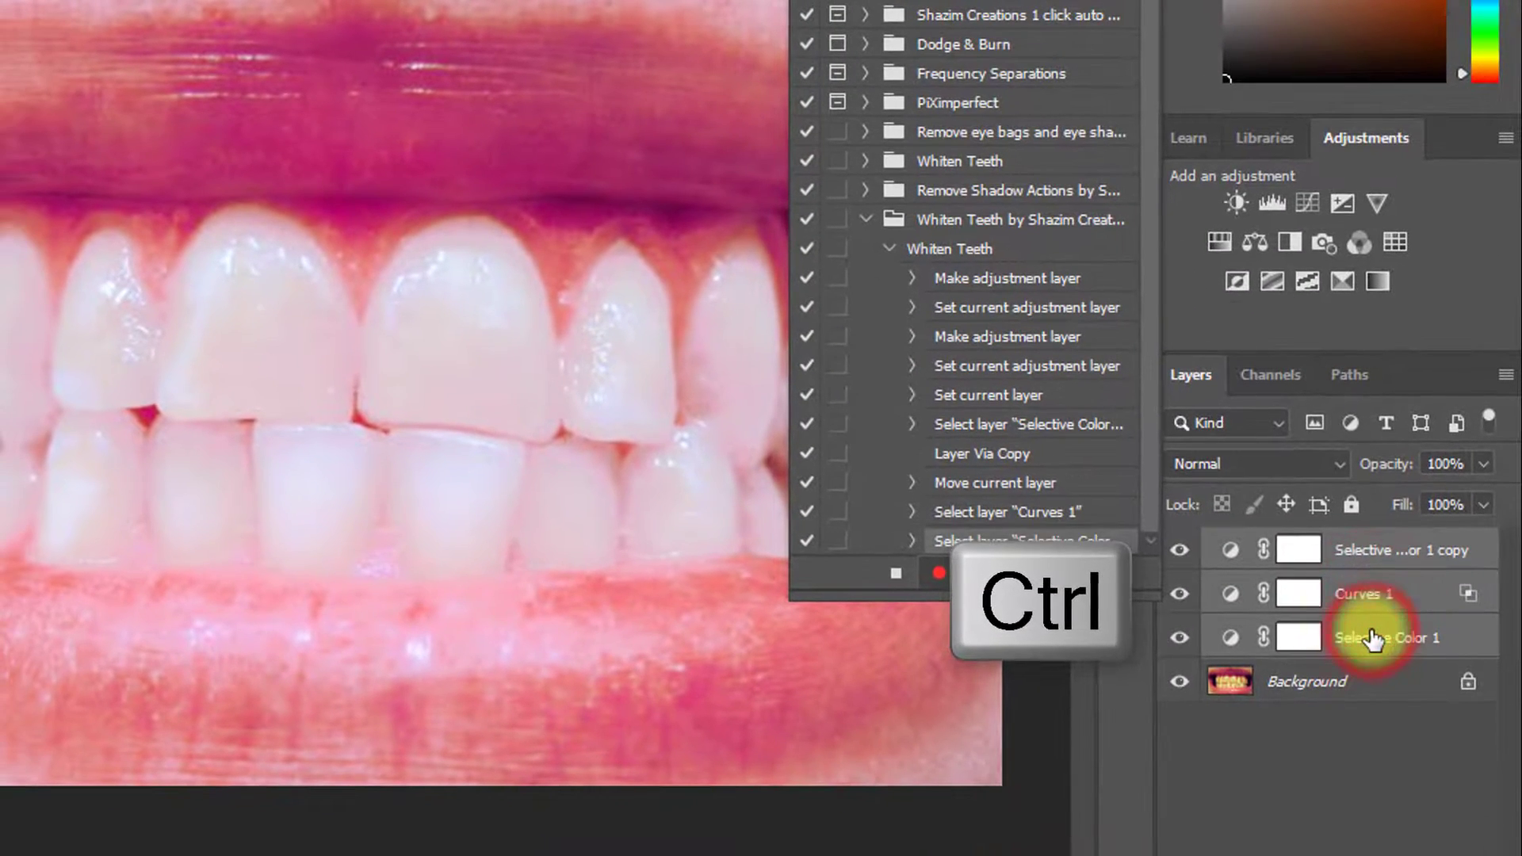
{"action": "key", "text": "ctrl+g"}
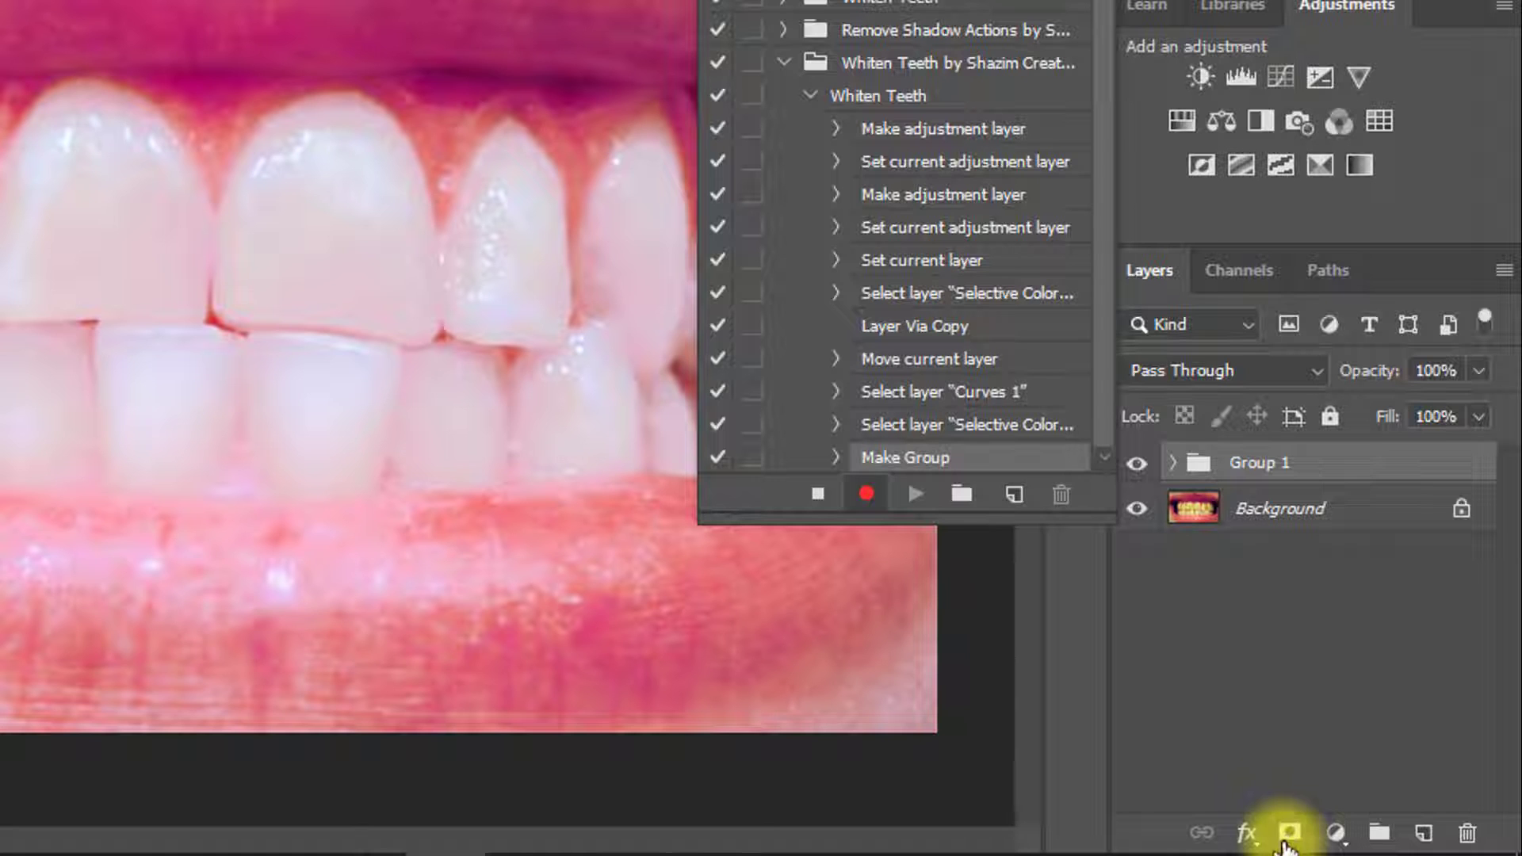
{"action": "key", "text": "alt"}
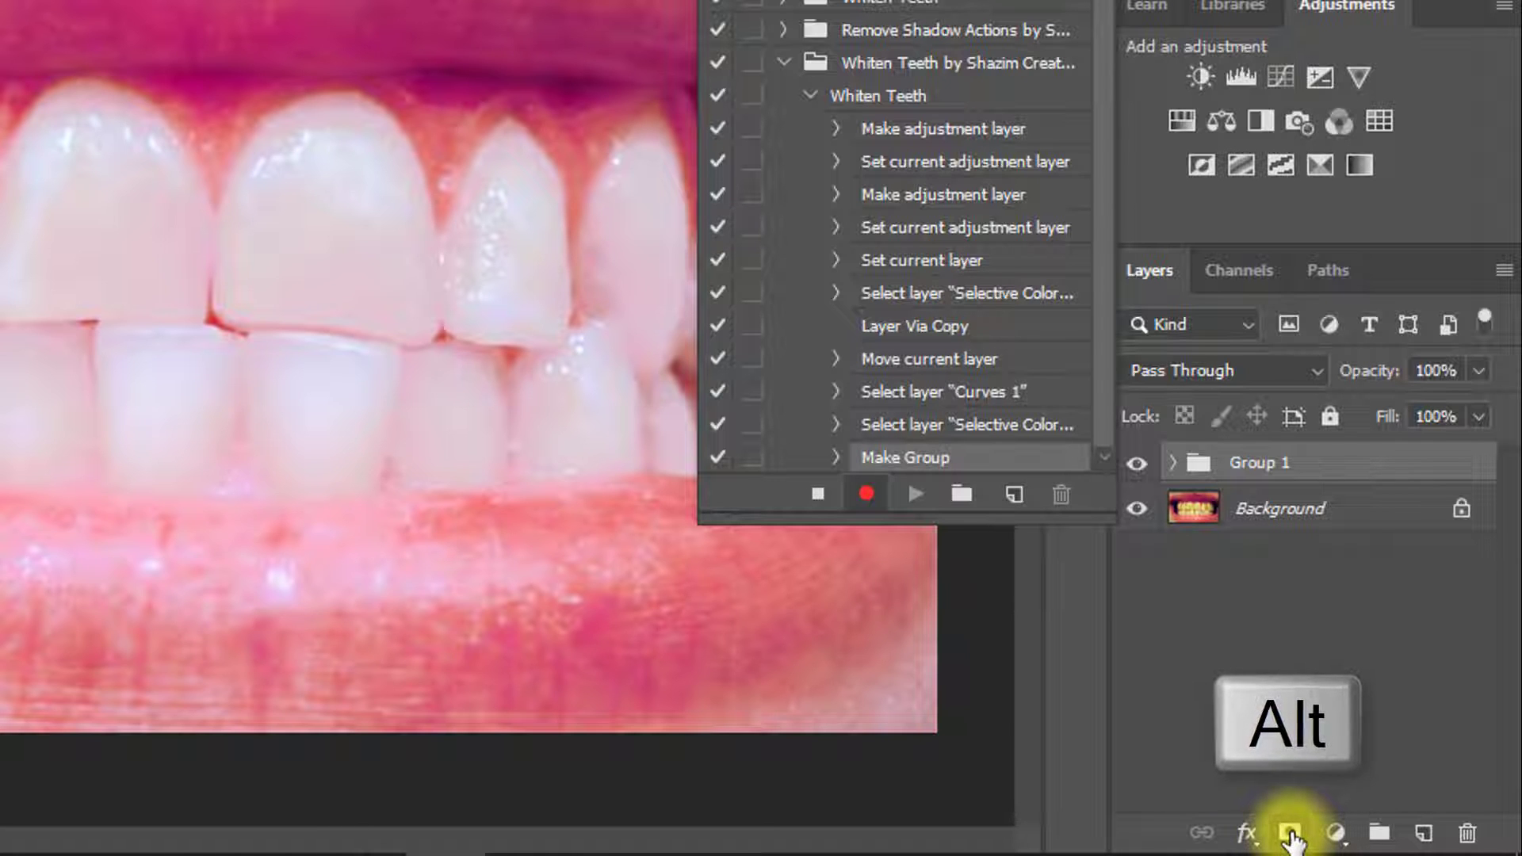
Give Group 1 a black hide-all mask and choose the regular Brush tool
{"action": "left_click", "coordinate": [1290, 834], "text": "alt"}
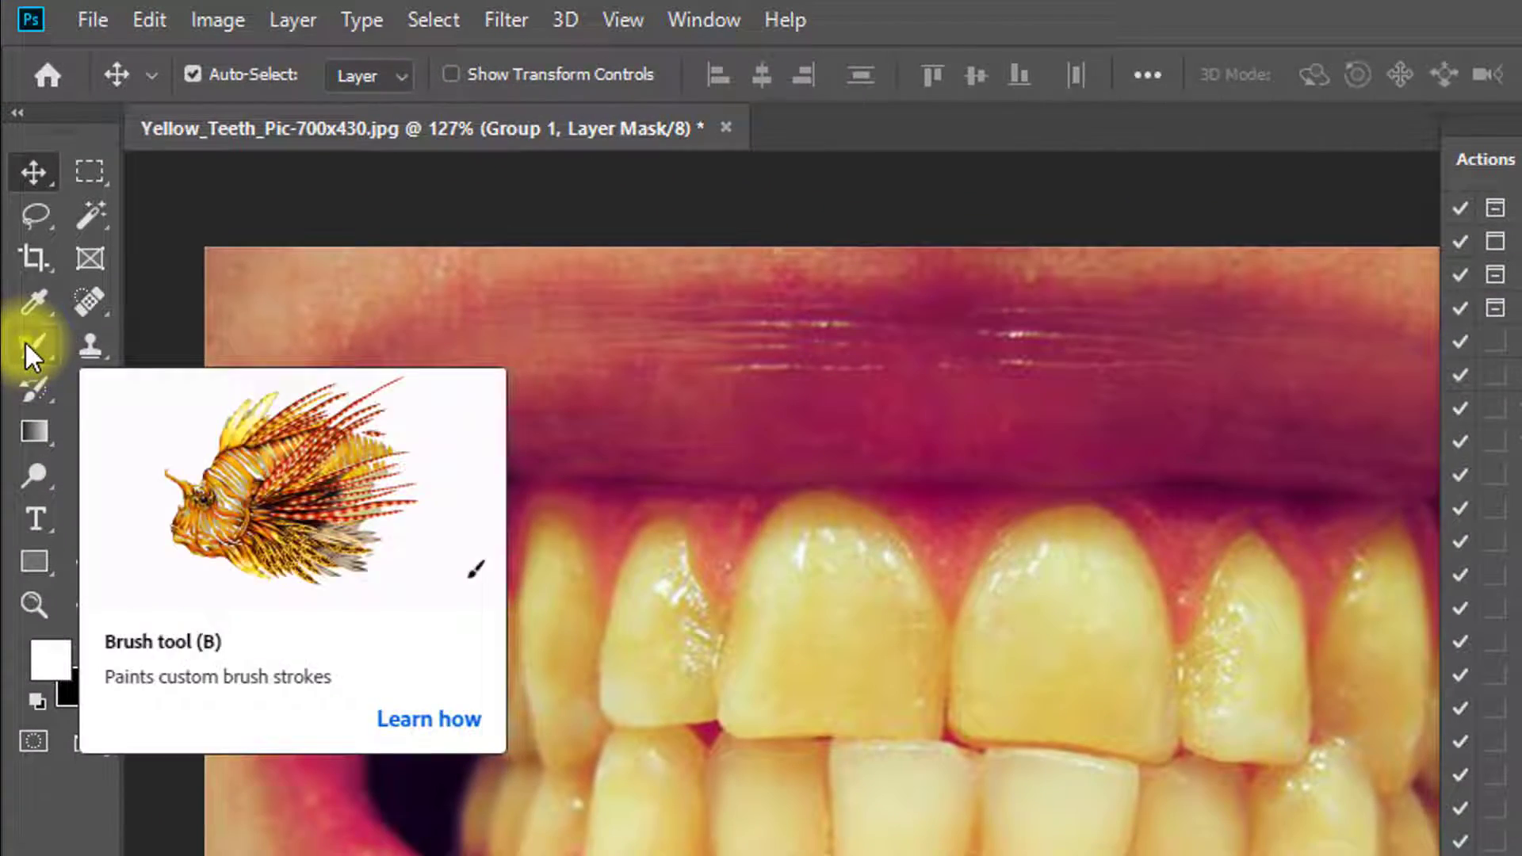
{"action": "left_click", "coordinate": [27, 346]}
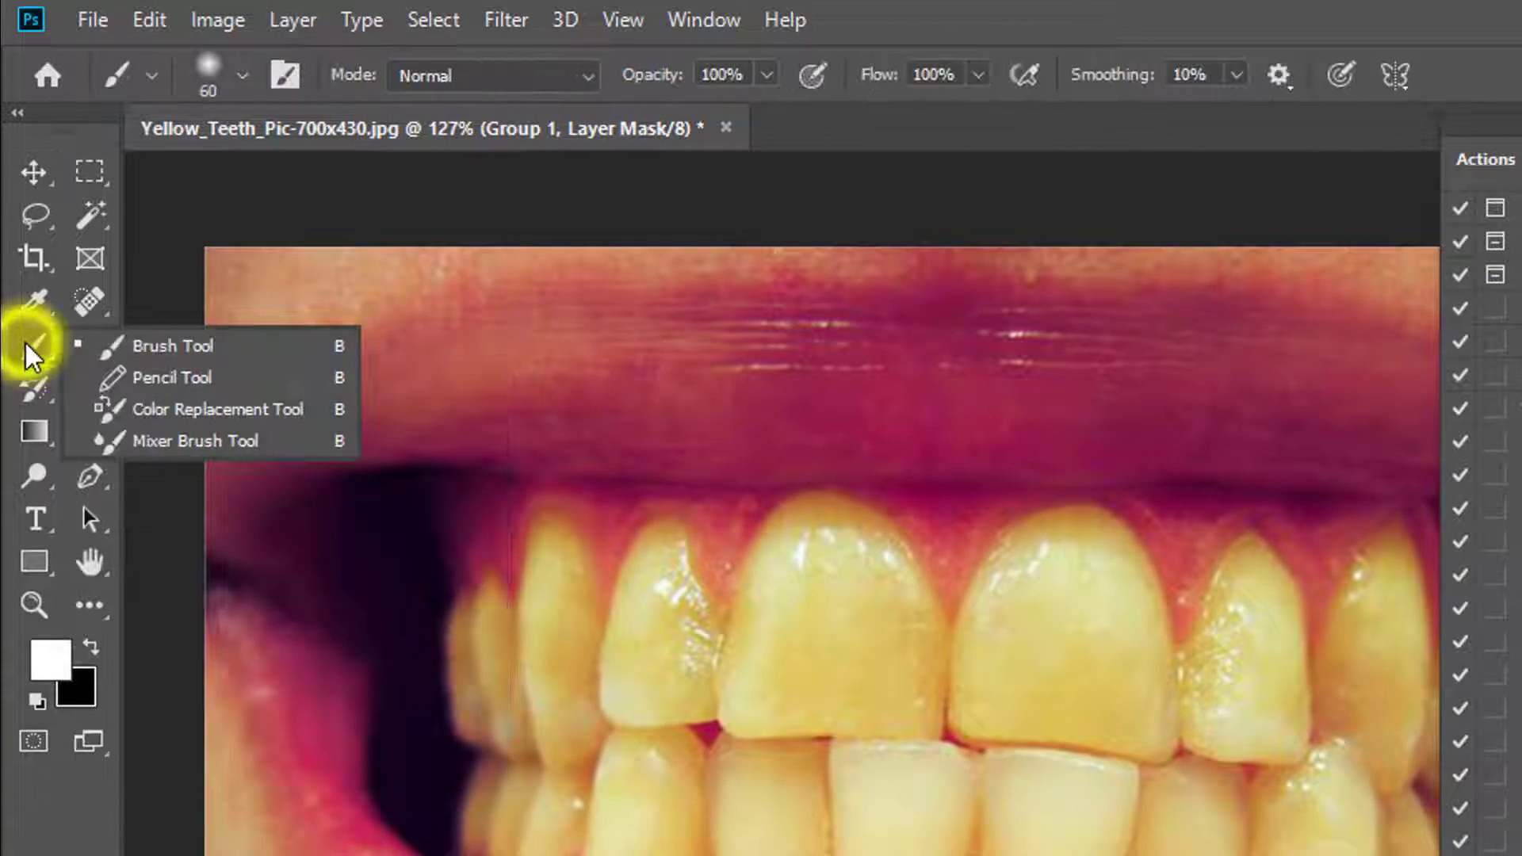
{"action": "left_click", "coordinate": [168, 340]}
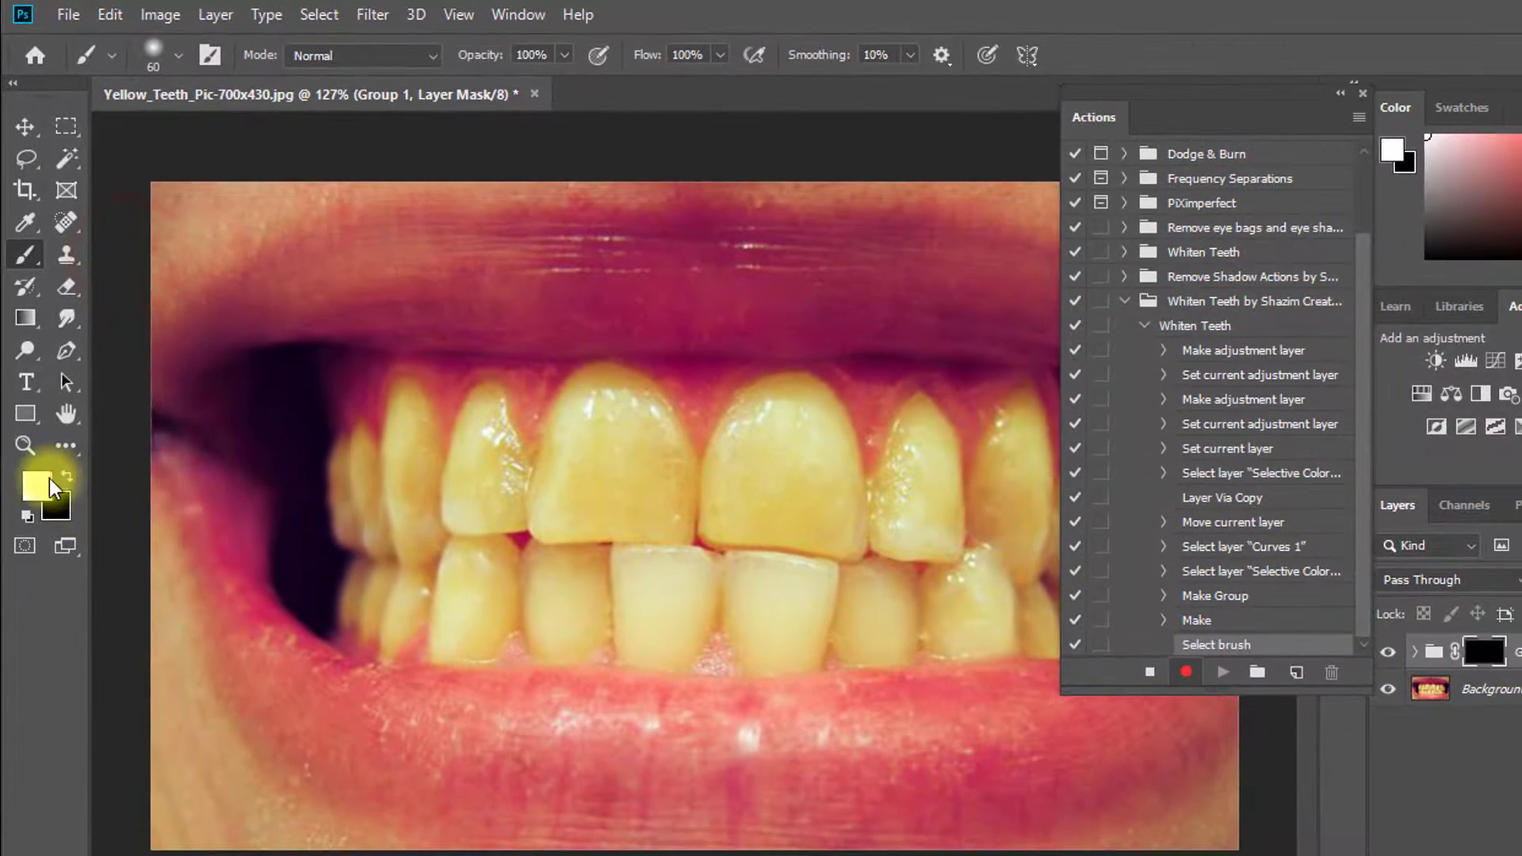
Set the foreground colour to white in the Color Picker
{"action": "left_click", "coordinate": [50, 478]}
{"action": "left_click", "coordinate": [1037, 546]}
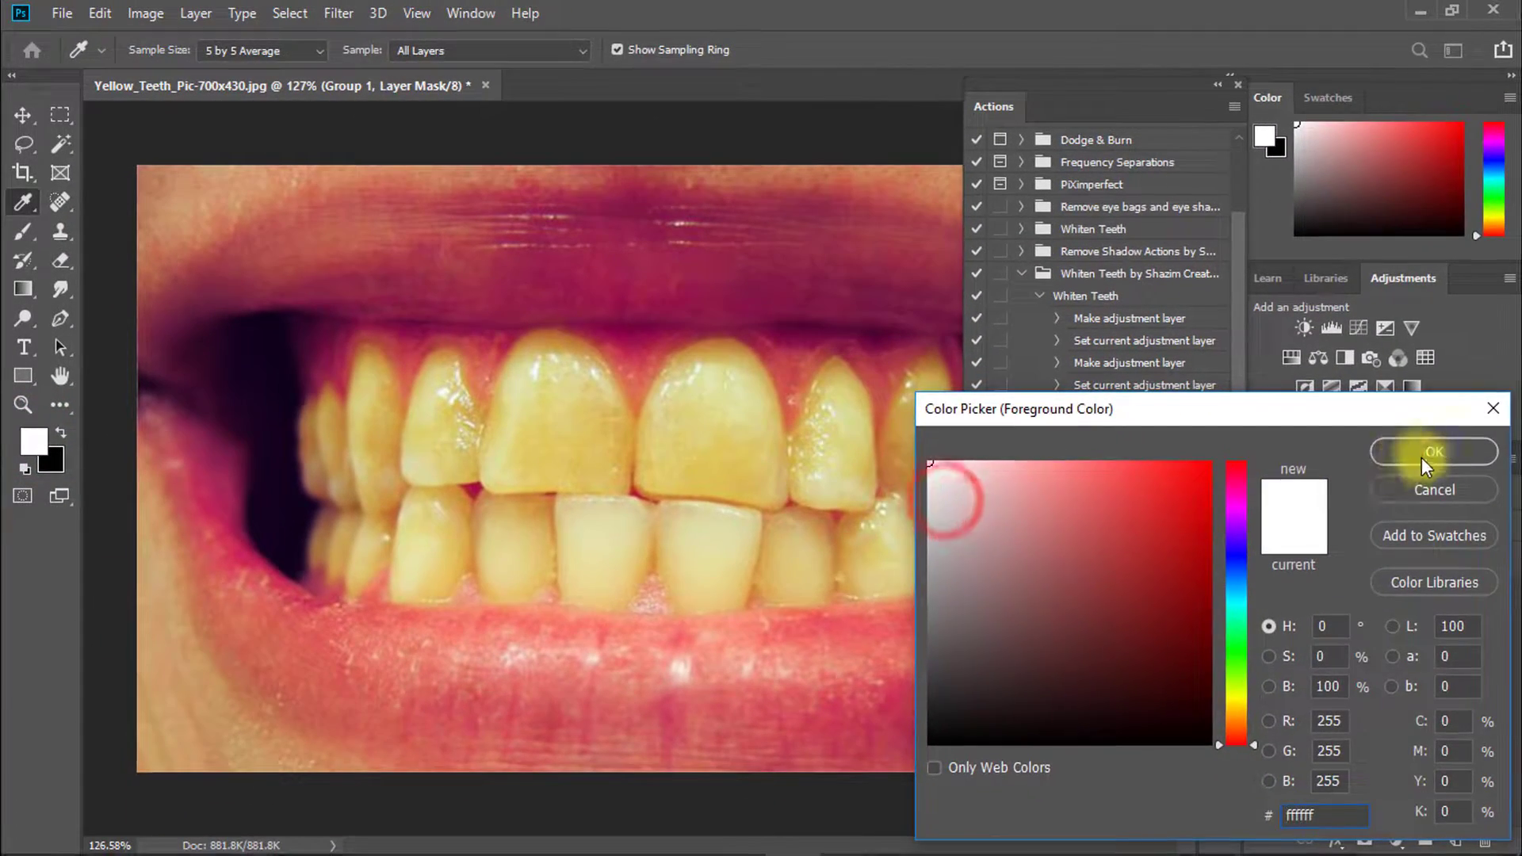
{"action": "left_click", "coordinate": [1421, 458]}
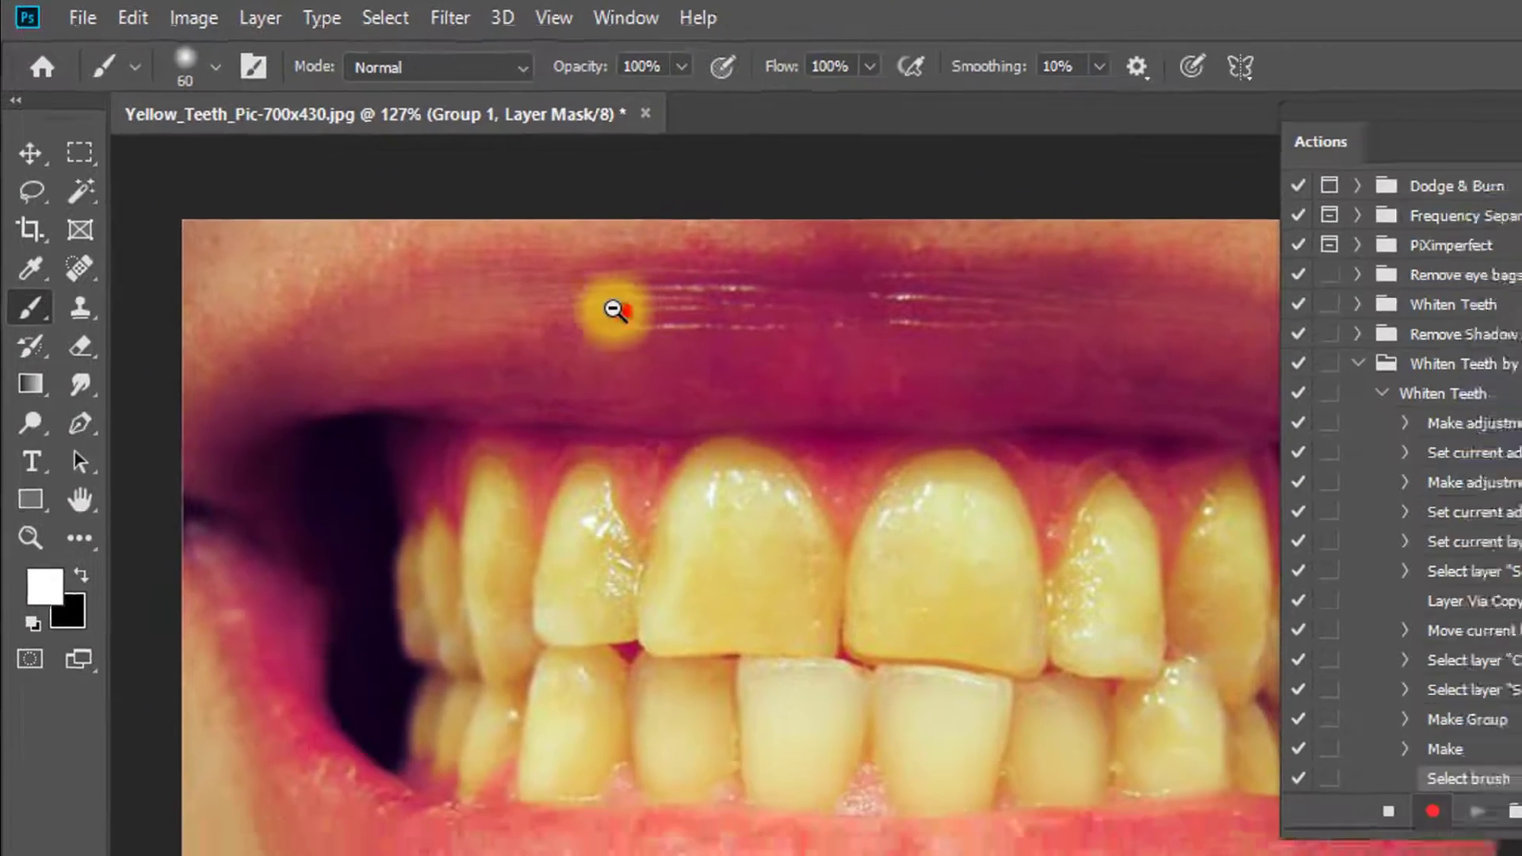
{"action": "scroll", "coordinate": [773, 357], "scroll_direction": "down", "scroll_amount": 3}
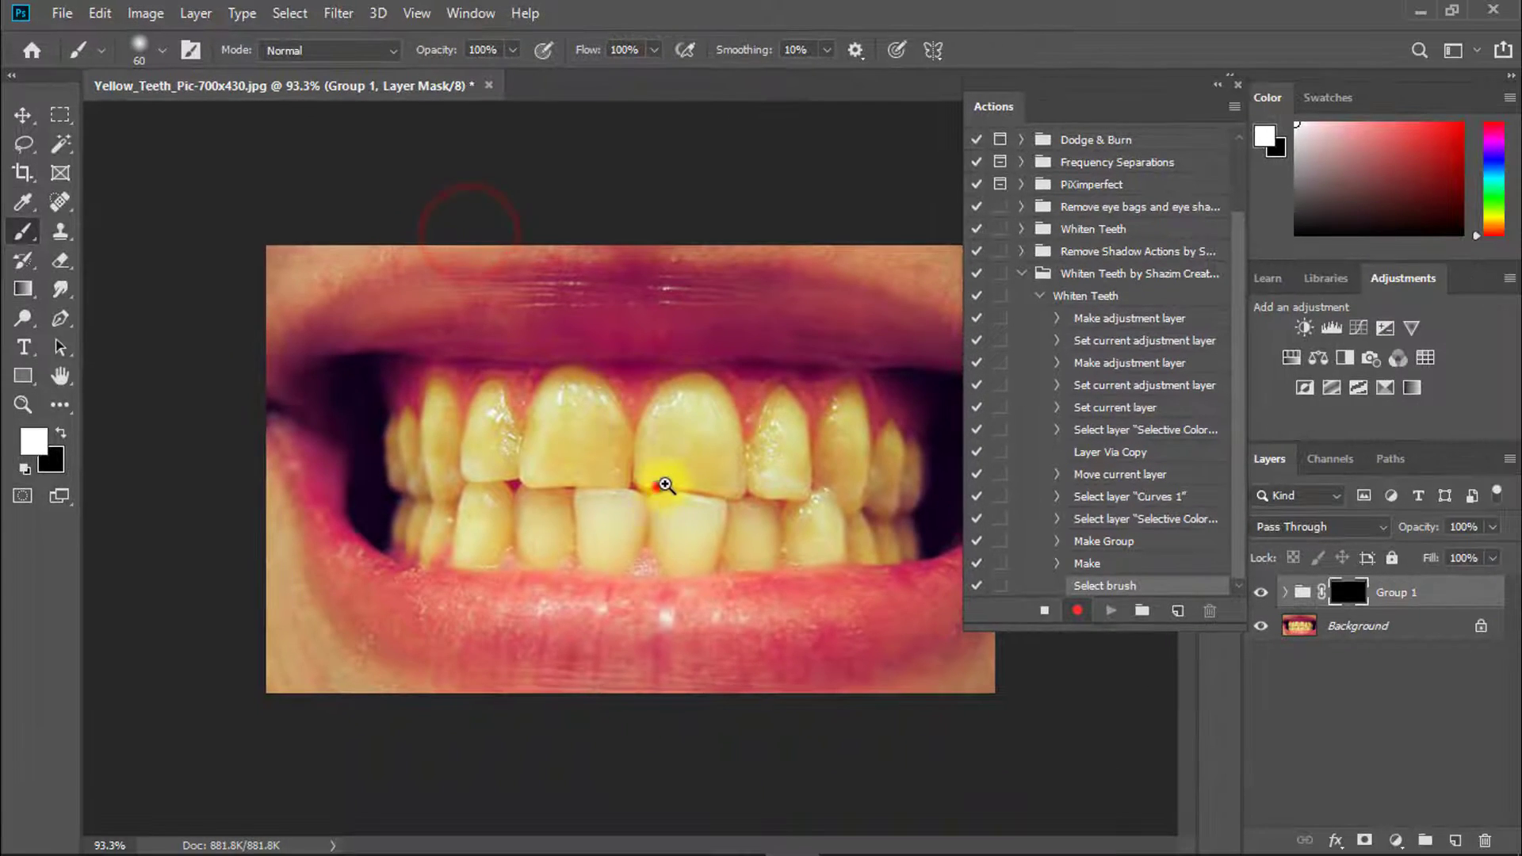
{"action": "scroll", "coordinate": [663, 475], "scroll_direction": "up", "scroll_amount": 2}
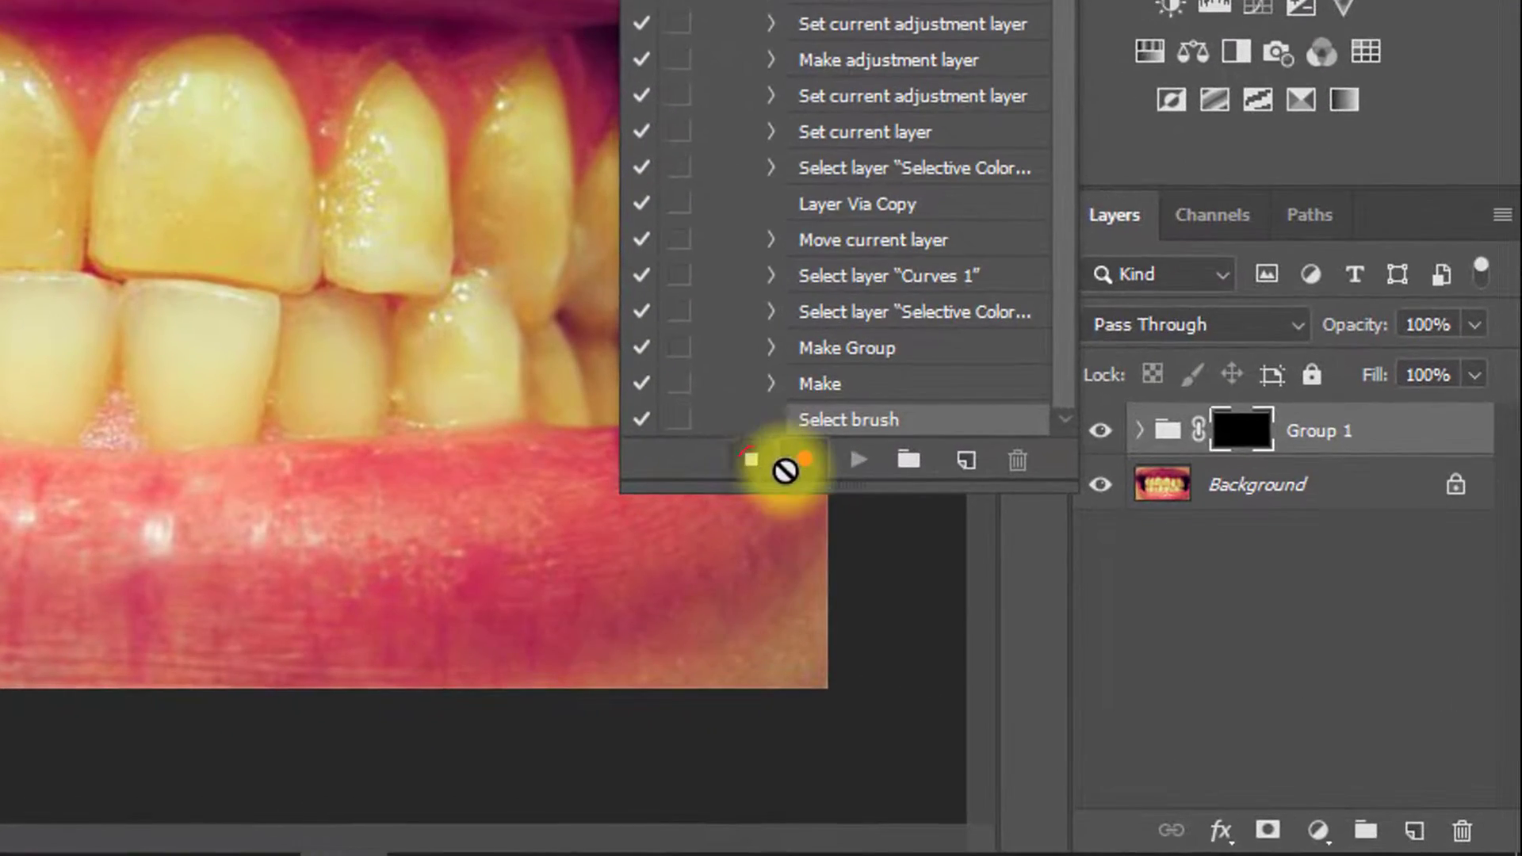
Stop recording the Whiten Teeth action and review its recorded steps
{"action": "left_click", "coordinate": [752, 462]}
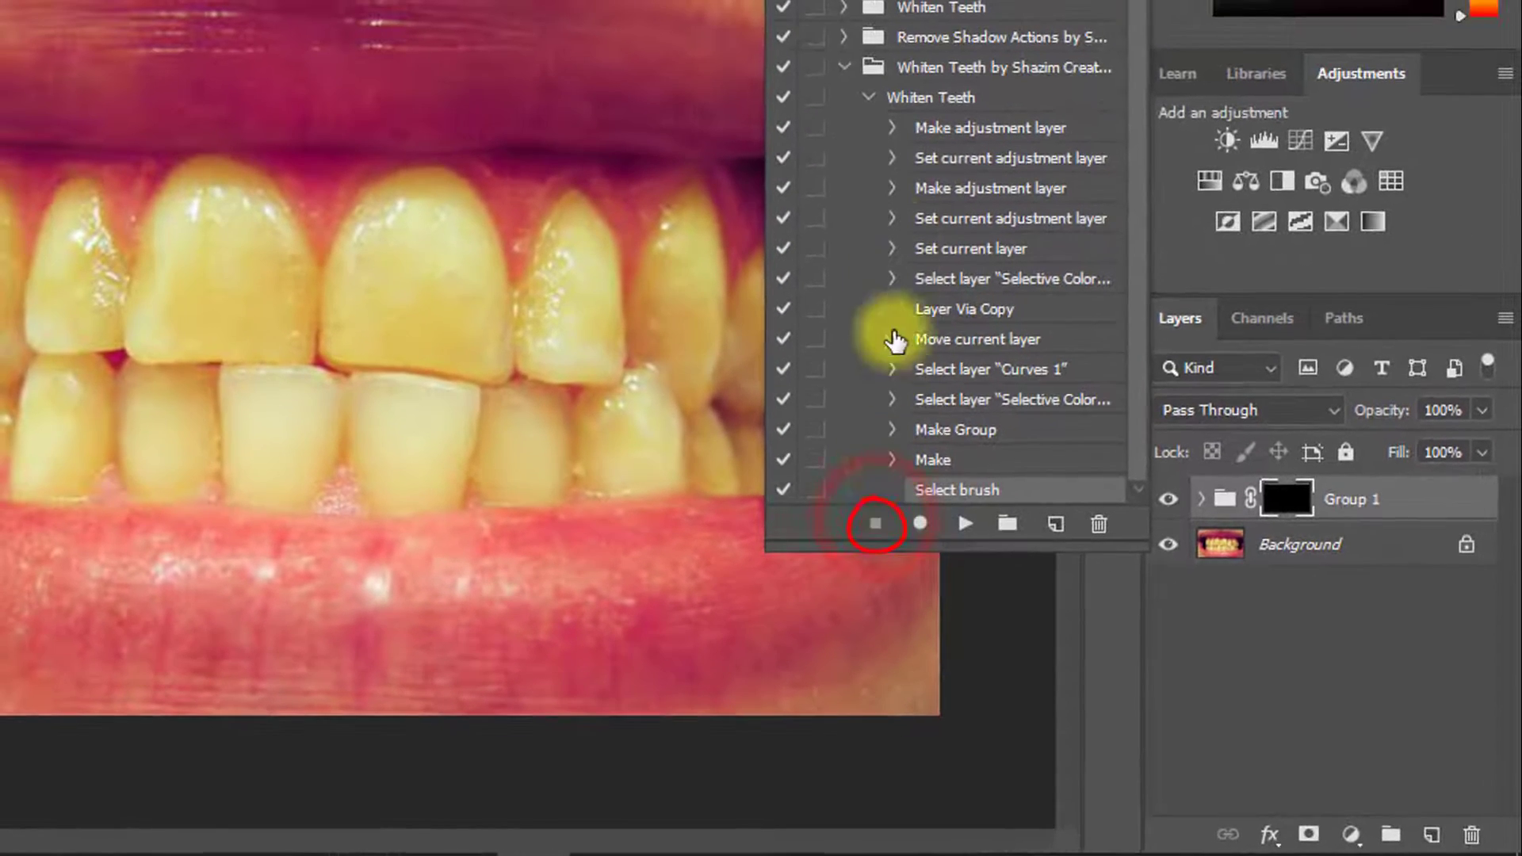
{"action": "left_click", "coordinate": [869, 97]}
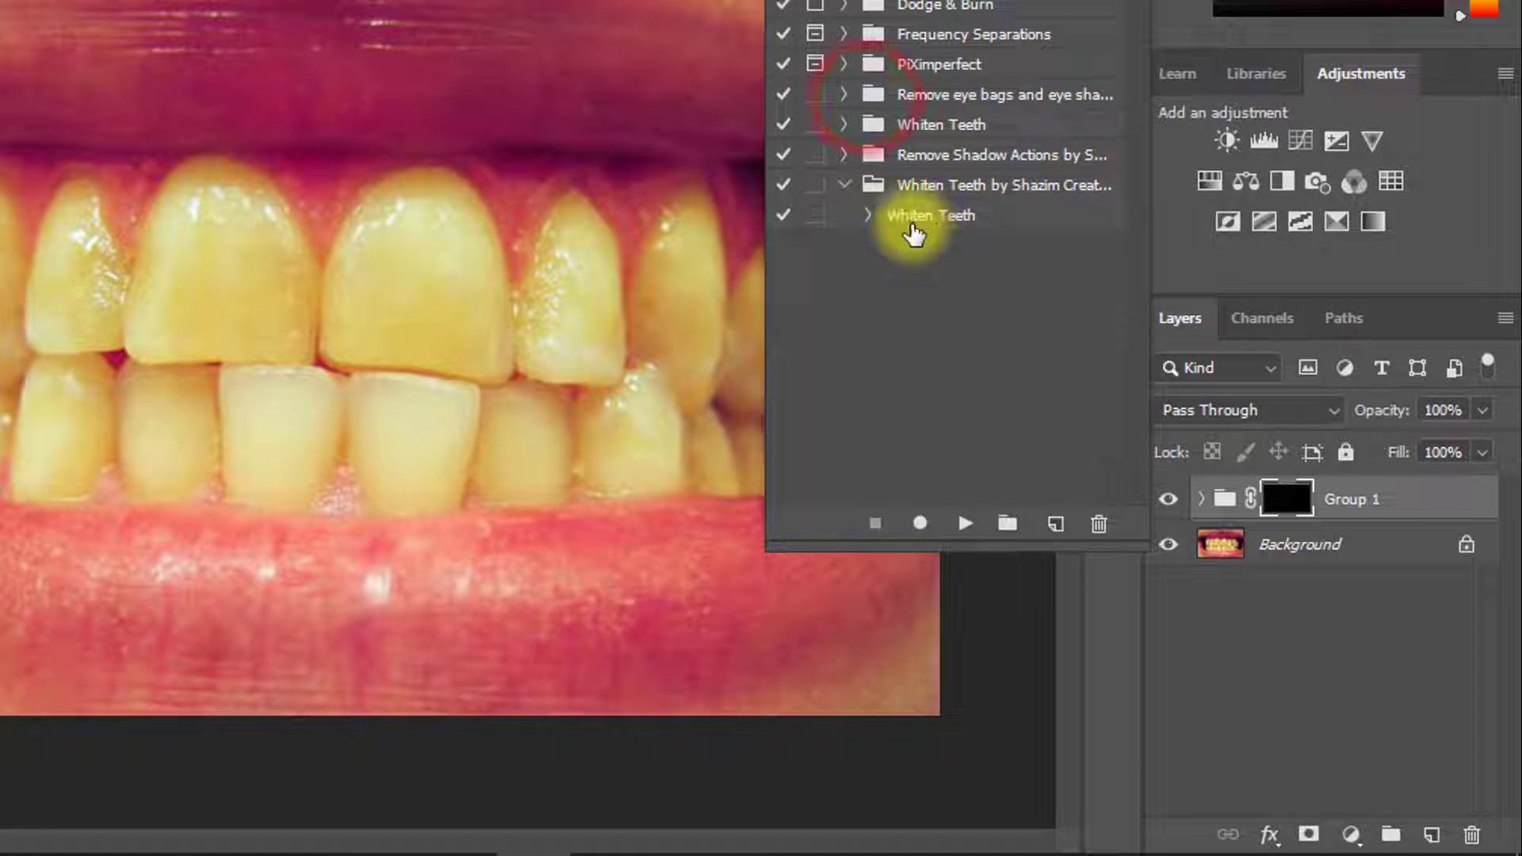
{"action": "left_click", "coordinate": [872, 216]}
{"action": "left_click", "coordinate": [869, 215]}
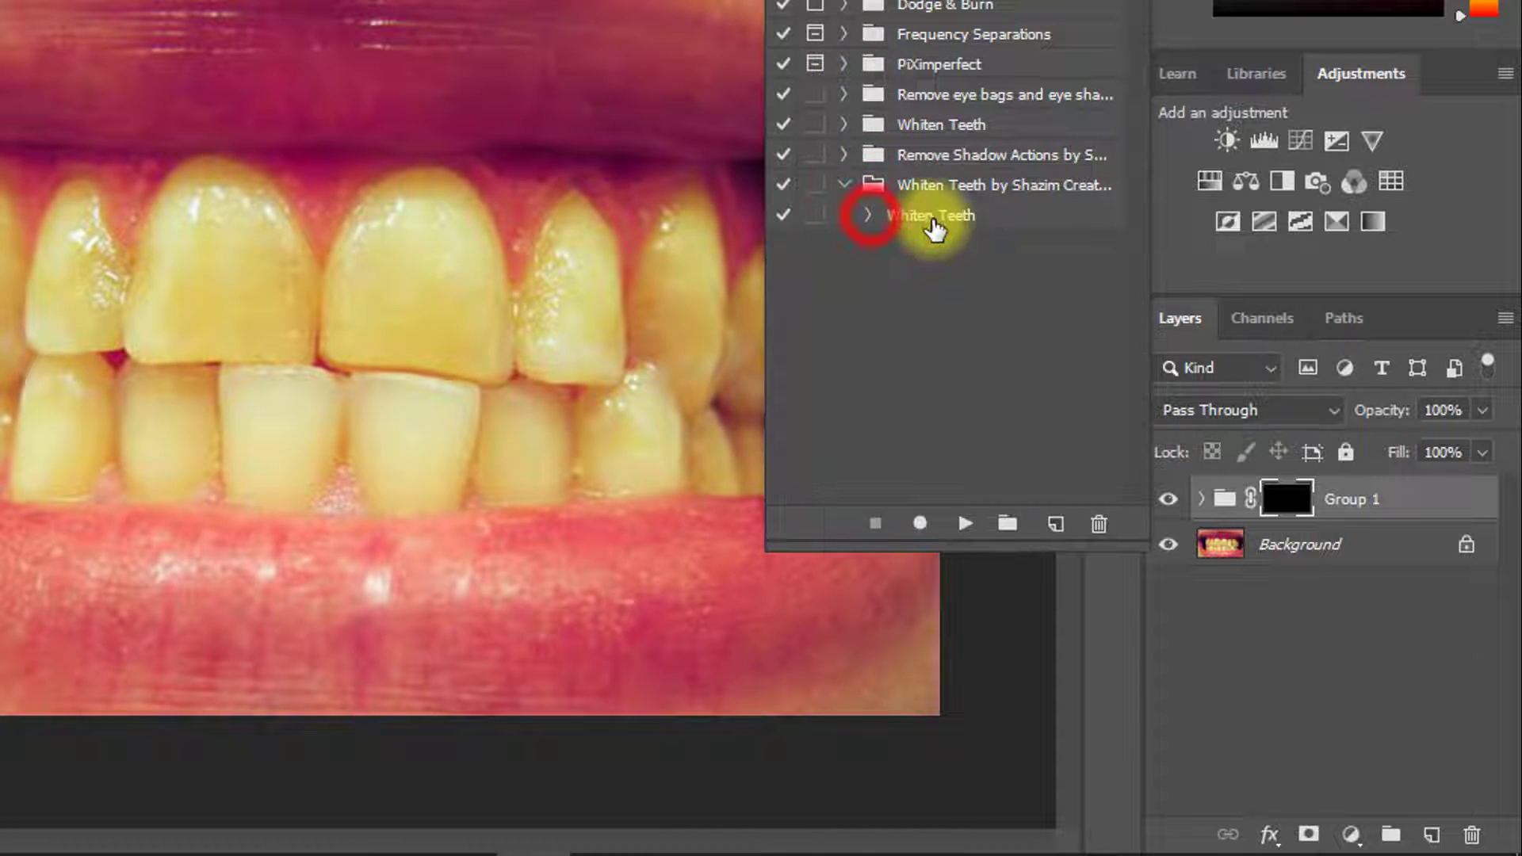
Delete Group 1 and replay Whiten Teeth to rebuild the masked group
{"action": "left_click", "coordinate": [922, 222]}
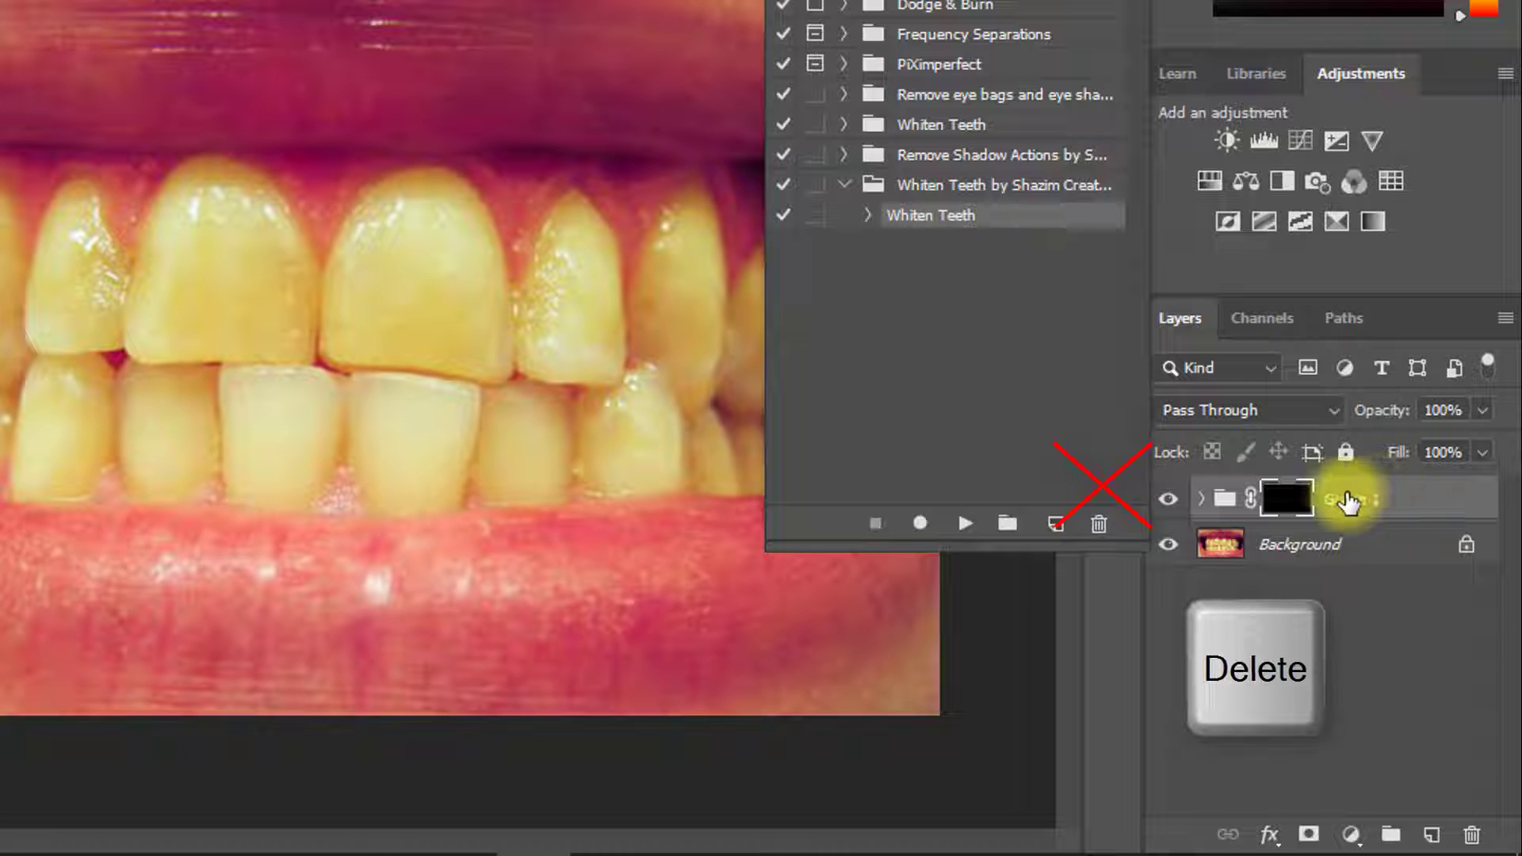
{"action": "key", "text": "Delete"}
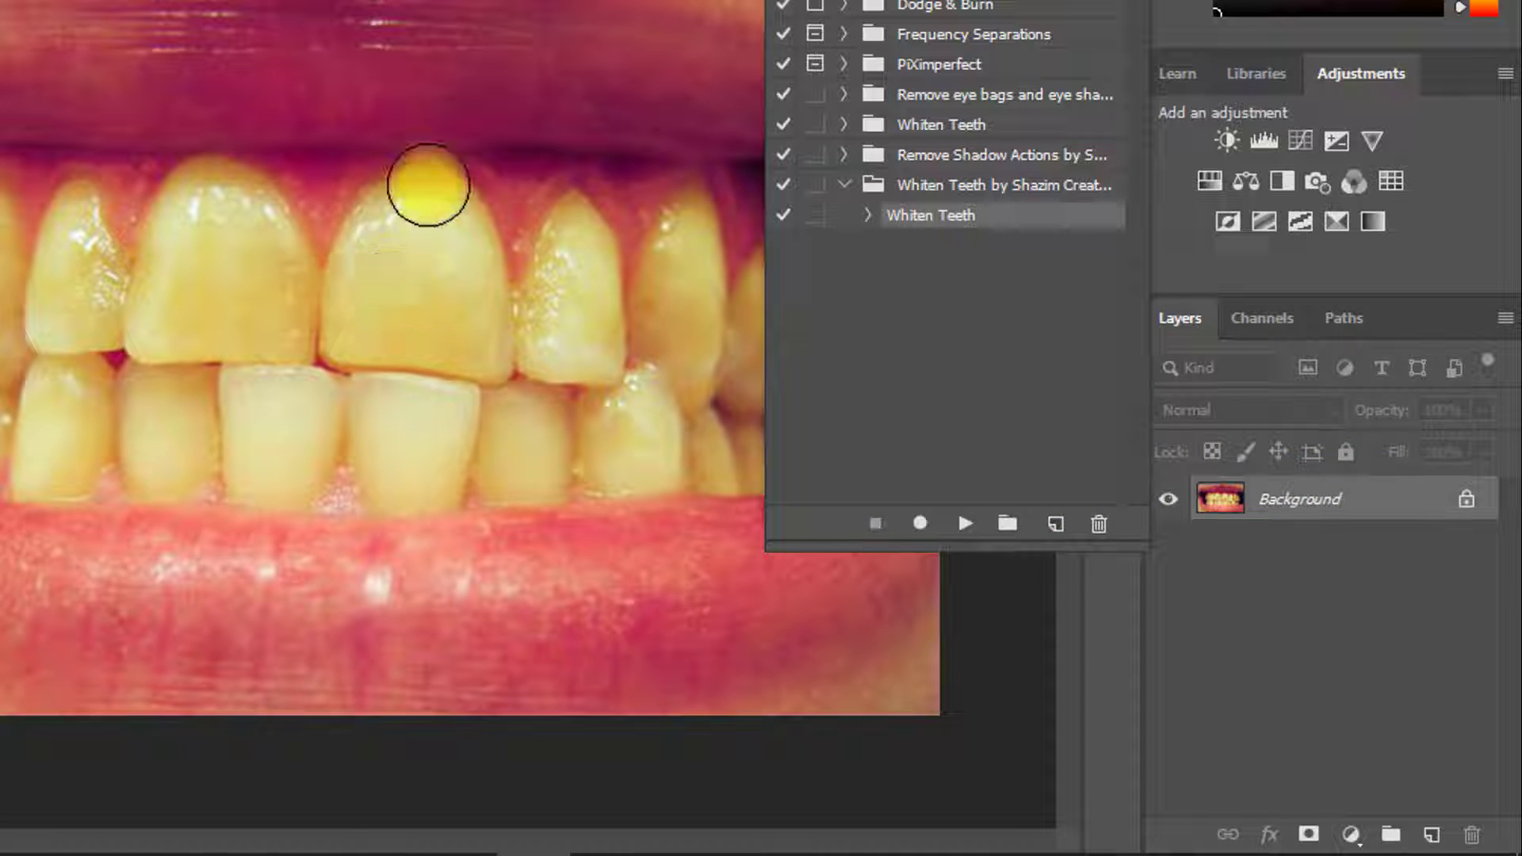
{"action": "left_click", "coordinate": [929, 225]}
{"action": "left_click", "coordinate": [965, 523]}
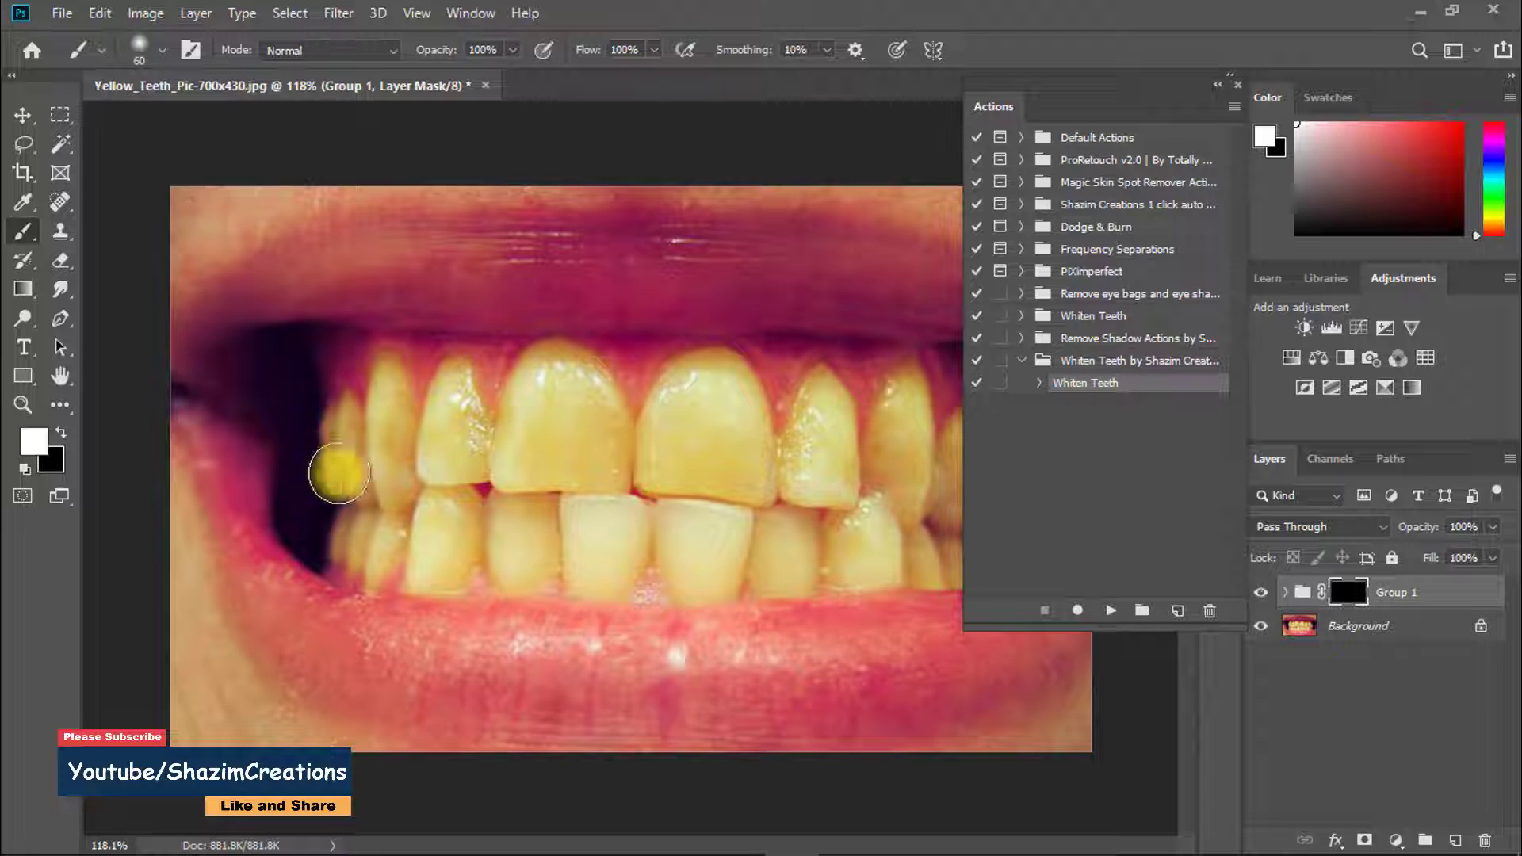
Paint white on the left upper teeth, then set brush opacity and flow to 80%
{"action": "mouse_move", "coordinate": [346, 476]}
{"action": "left_mouse_down"}
{"action": "mouse_move", "coordinate": [404, 489]}
{"action": "mouse_move", "coordinate": [434, 459]}
{"action": "mouse_move", "coordinate": [401, 450]}
{"action": "mouse_move", "coordinate": [389, 405]}
{"action": "left_mouse_up"}
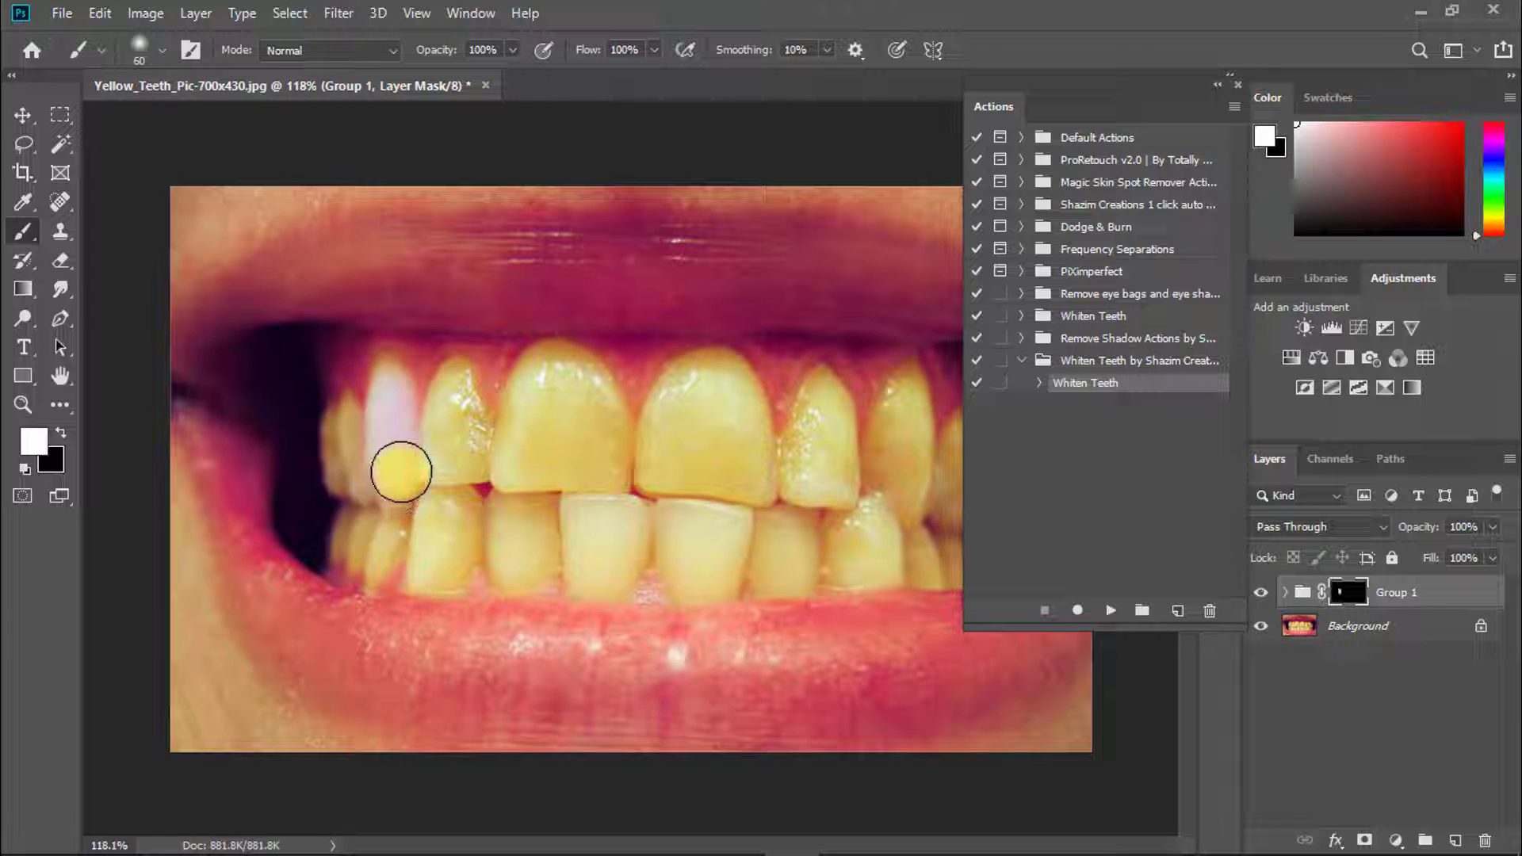
{"action": "left_click_drag", "start_coordinate": [432, 51], "coordinate": [425, 52]}
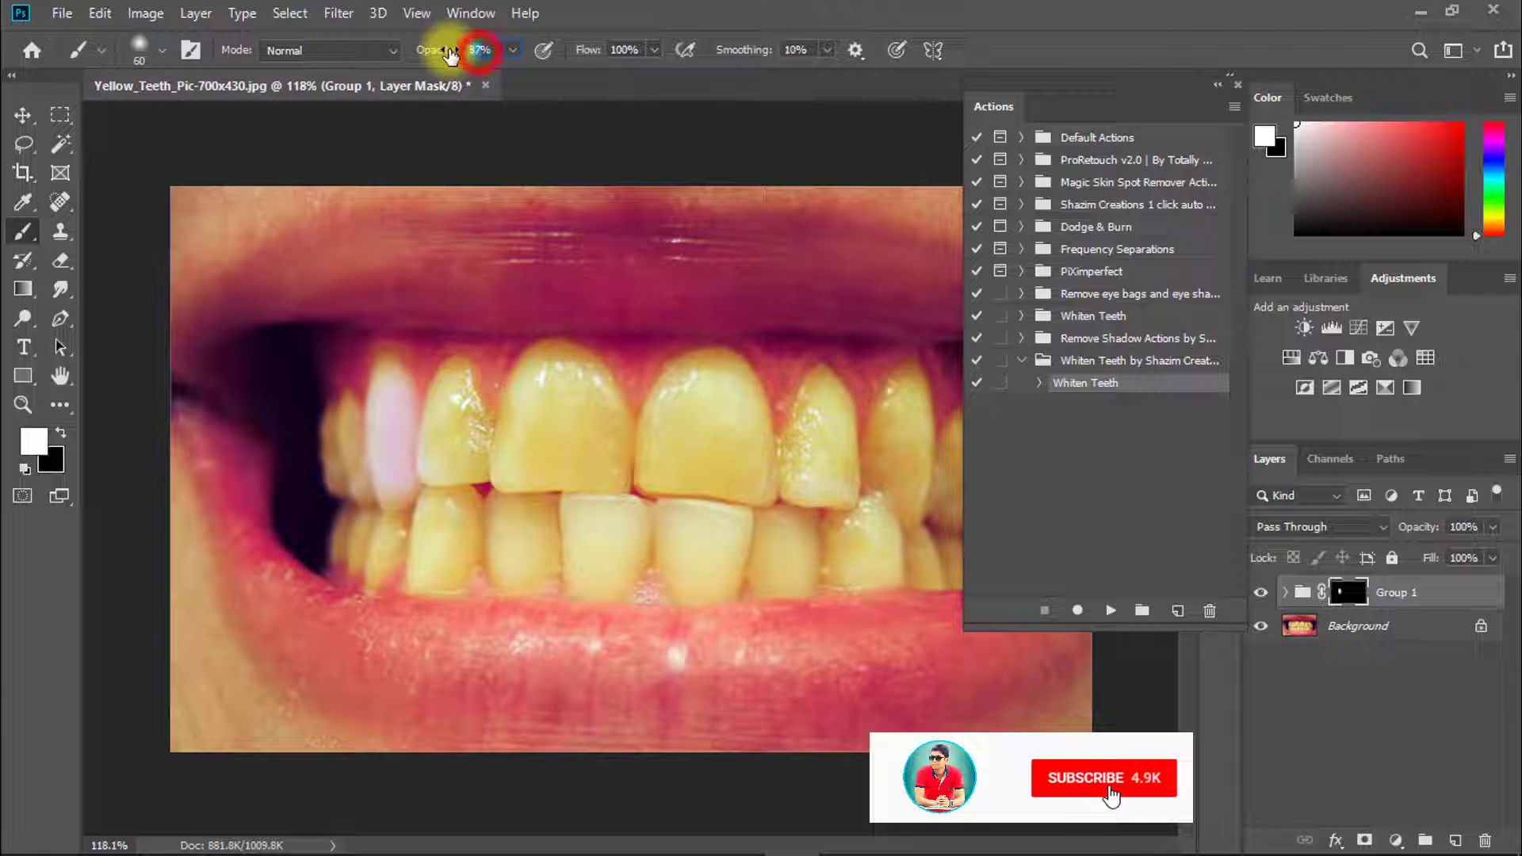
{"action": "left_click", "coordinate": [582, 57]}
{"action": "left_click_drag", "start_coordinate": [629, 52], "coordinate": [594, 51]}
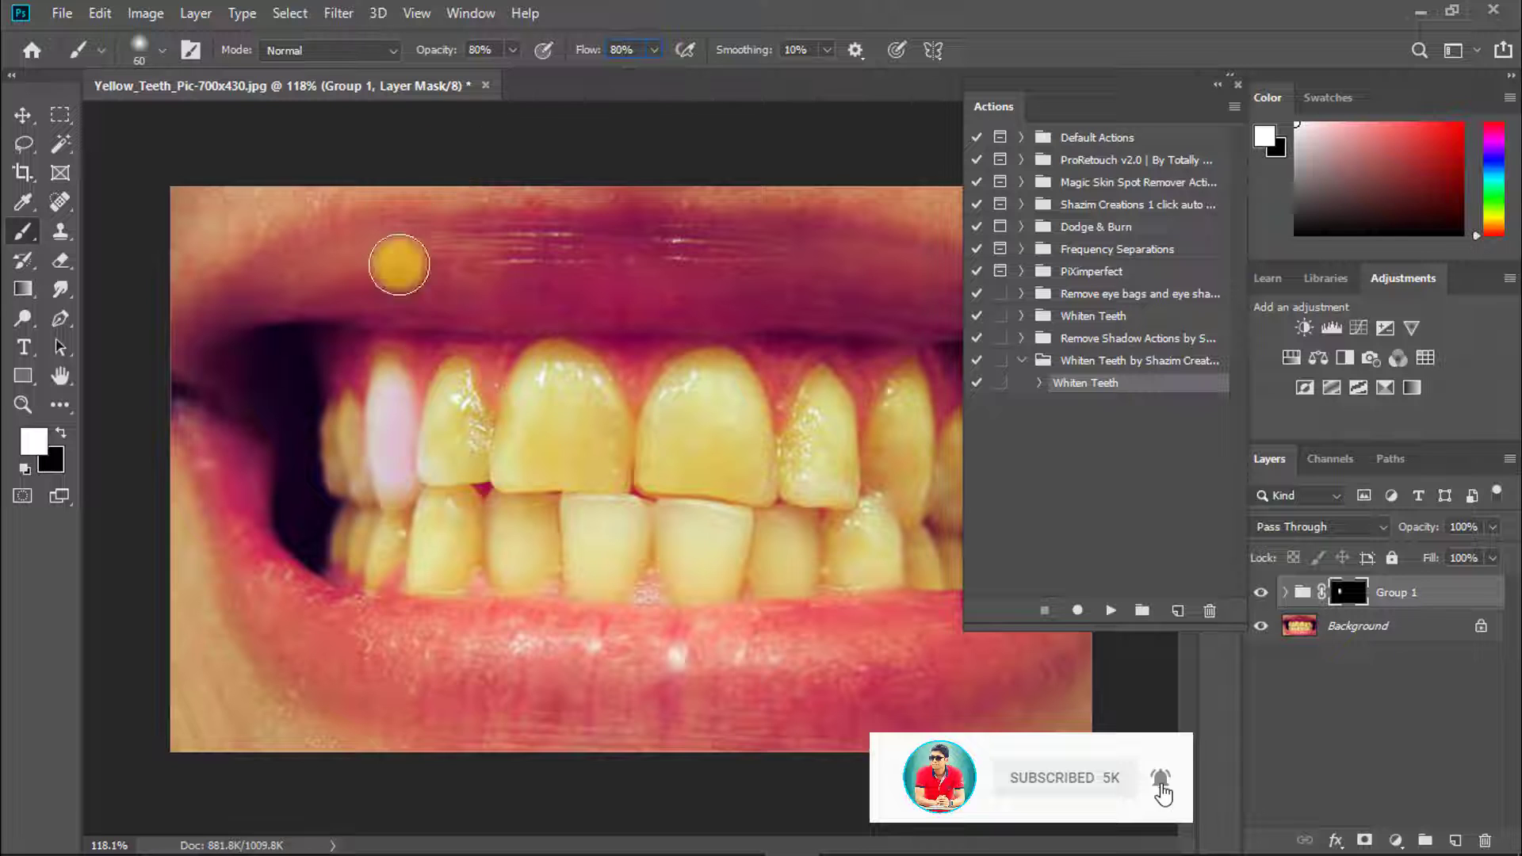
Paint white over all upper and lower teeth, enlarging the brush to 100 then back to 70
{"action": "mouse_move", "coordinate": [391, 455]}
{"action": "left_mouse_down"}
{"action": "mouse_move", "coordinate": [360, 425]}
{"action": "mouse_move", "coordinate": [370, 469]}
{"action": "left_mouse_up"}
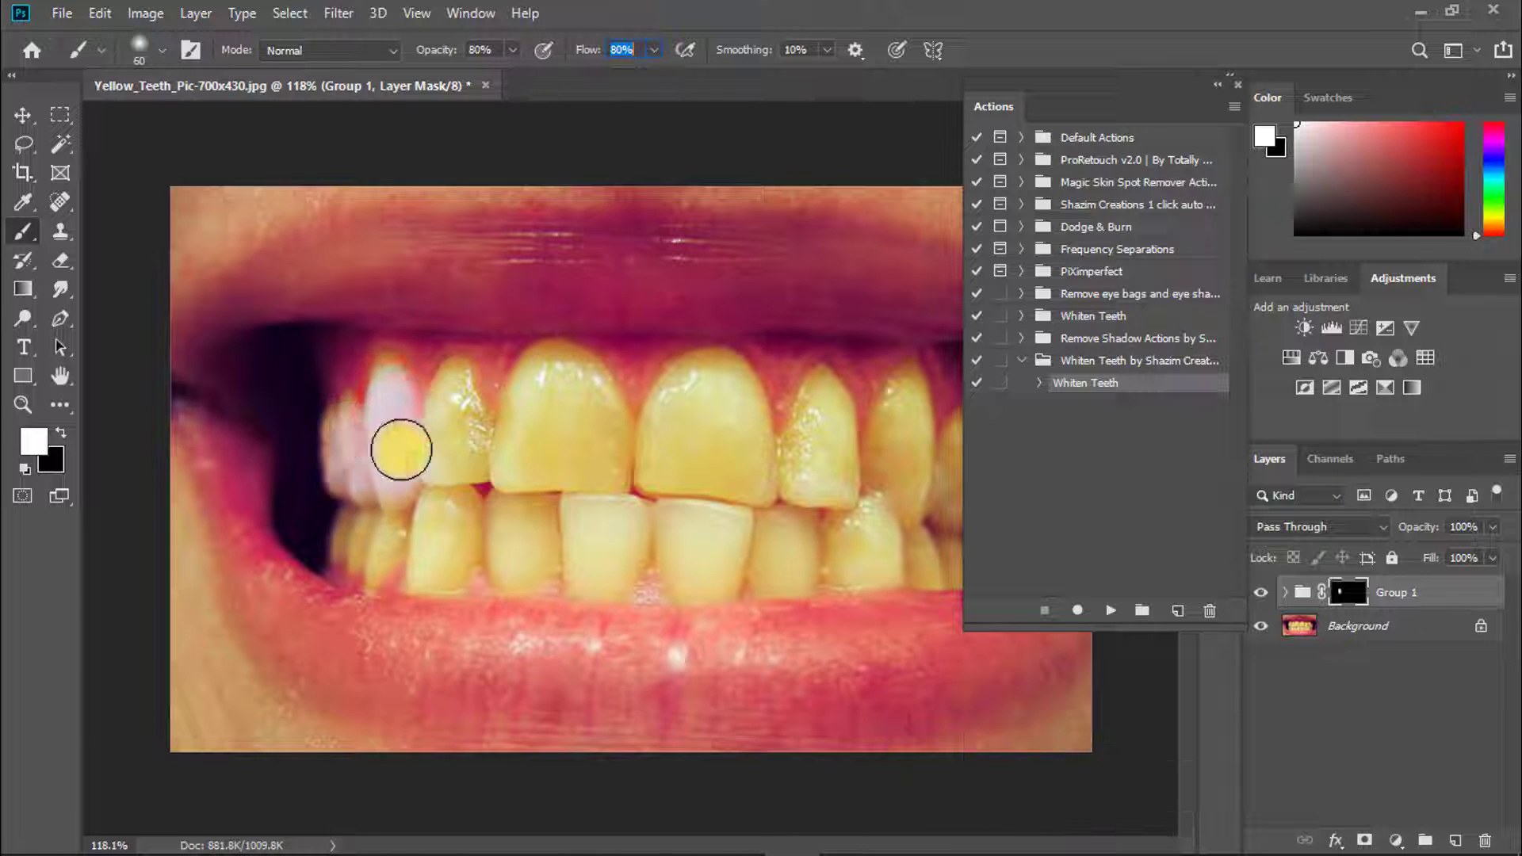
{"action": "mouse_move", "coordinate": [533, 369]}
{"action": "left_mouse_down"}
{"action": "mouse_move", "coordinate": [613, 437]}
{"action": "mouse_move", "coordinate": [521, 460]}
{"action": "mouse_move", "coordinate": [645, 467]}
{"action": "mouse_move", "coordinate": [668, 389]}
{"action": "mouse_move", "coordinate": [720, 379]}
{"action": "mouse_move", "coordinate": [713, 462]}
{"action": "mouse_move", "coordinate": [695, 459]}
{"action": "mouse_move", "coordinate": [752, 476]}
{"action": "mouse_move", "coordinate": [815, 395]}
{"action": "mouse_move", "coordinate": [832, 483]}
{"action": "mouse_move", "coordinate": [862, 410]}
{"action": "mouse_move", "coordinate": [875, 499]}
{"action": "mouse_move", "coordinate": [909, 444]}
{"action": "mouse_move", "coordinate": [918, 482]}
{"action": "left_mouse_up"}
{"action": "scroll", "coordinate": [833, 485], "scroll_direction": "down", "scroll_amount": 2}
{"action": "mouse_move", "coordinate": [867, 398]}
{"action": "left_mouse_down"}
{"action": "mouse_move", "coordinate": [748, 432]}
{"action": "mouse_move", "coordinate": [714, 420]}
{"action": "left_mouse_up"}
{"action": "scroll", "coordinate": [631, 467], "scroll_direction": "up", "scroll_amount": 2}
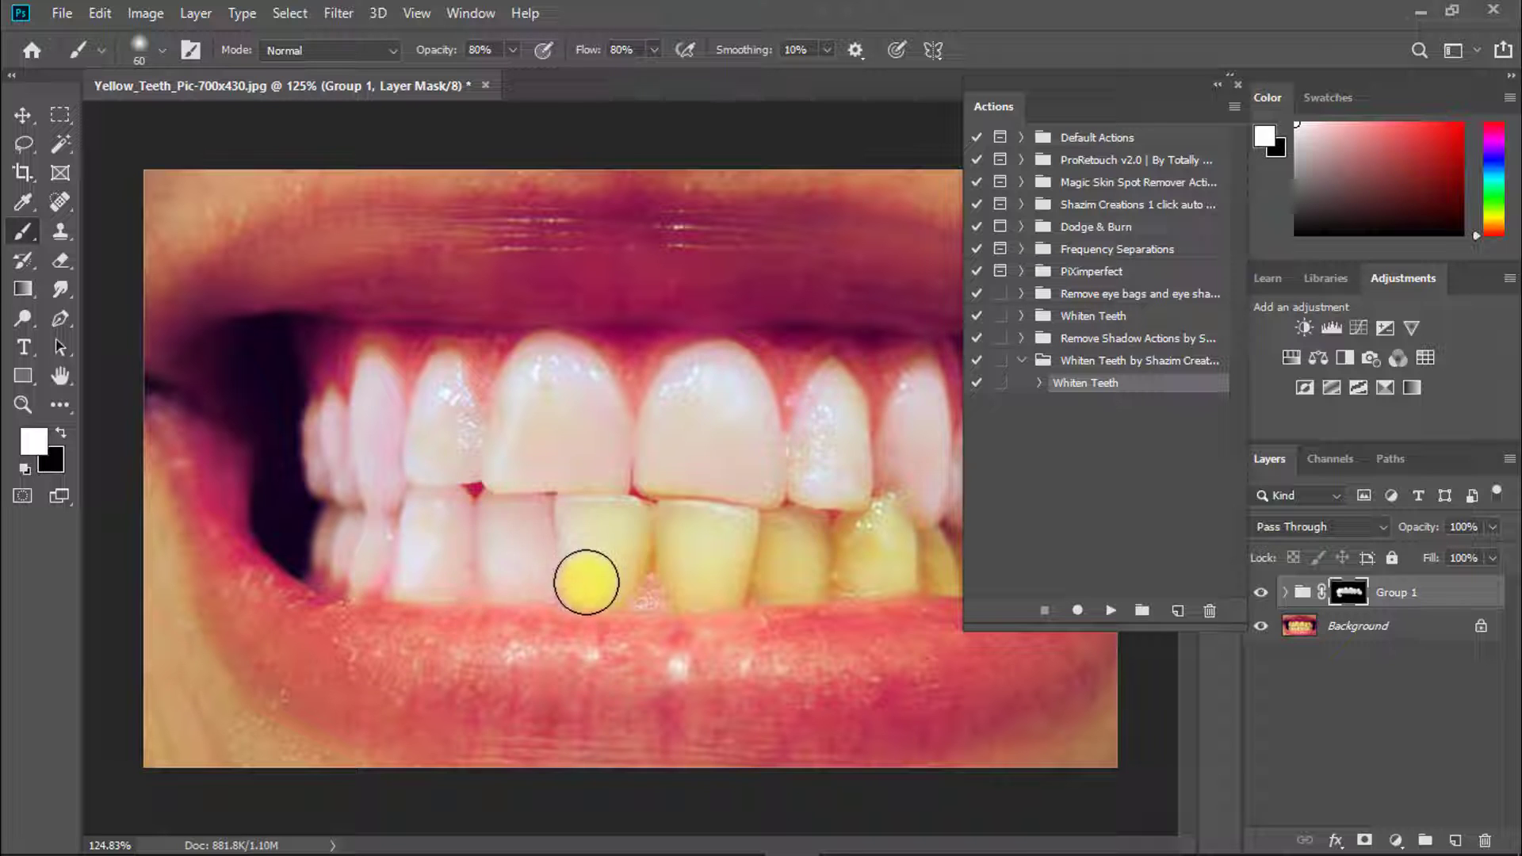
{"action": "mouse_move", "coordinate": [752, 545]}
{"action": "left_mouse_down"}
{"action": "mouse_move", "coordinate": [773, 573]}
{"action": "mouse_move", "coordinate": [835, 524]}
{"action": "mouse_move", "coordinate": [863, 560]}
{"action": "mouse_move", "coordinate": [781, 540]}
{"action": "mouse_move", "coordinate": [817, 523]}
{"action": "mouse_move", "coordinate": [863, 534]}
{"action": "left_mouse_up"}
{"action": "scroll", "coordinate": [863, 561], "scroll_direction": "down", "scroll_amount": 3}
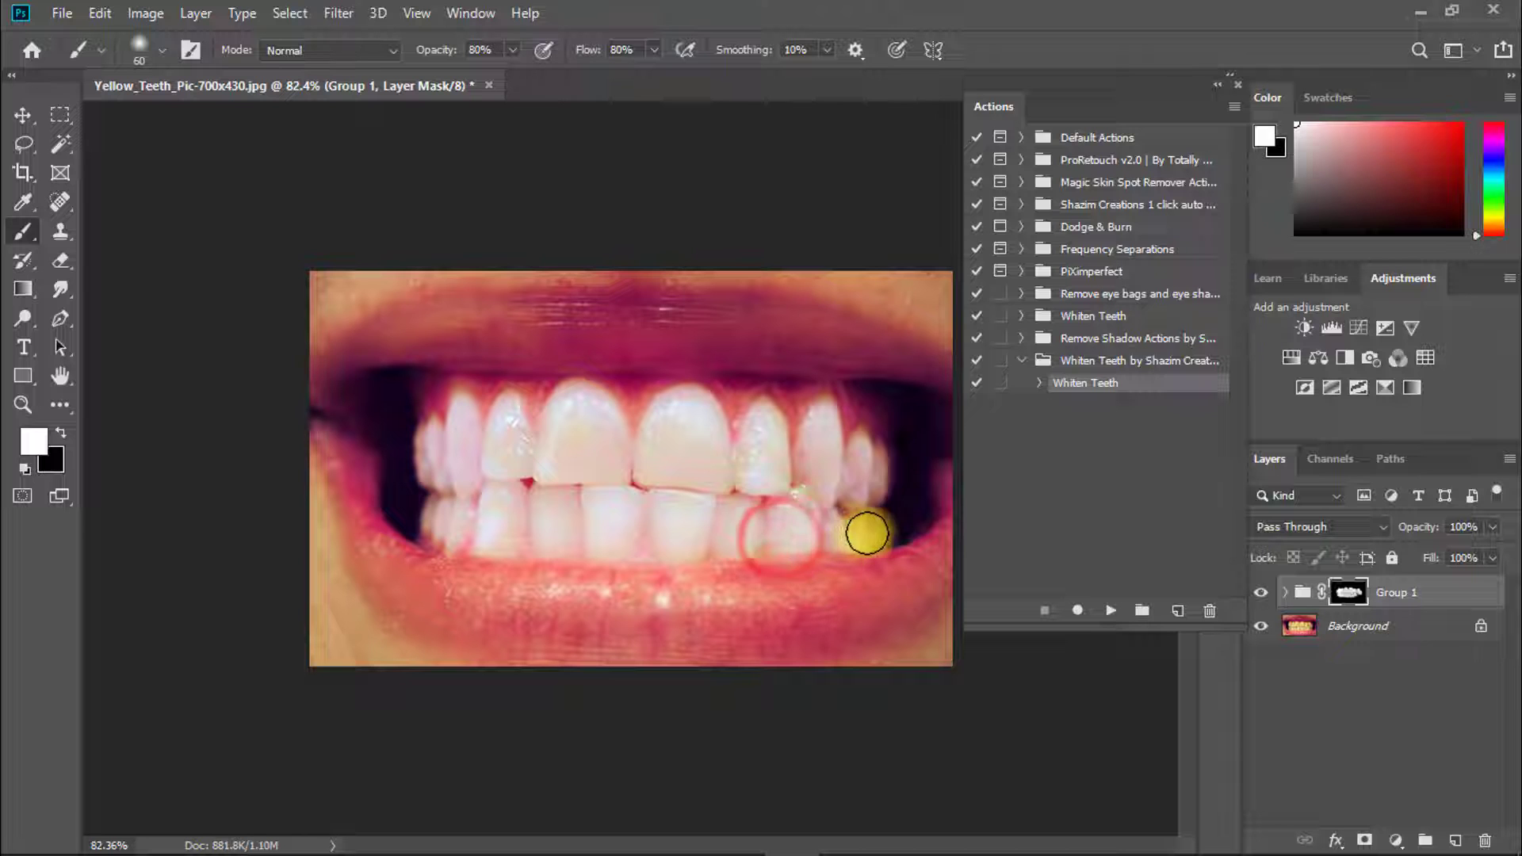
{"action": "key", "text": "bracketright"}
{"action": "key", "text": "bracketright"}
{"action": "key", "text": "bracketright"}
{"action": "key", "text": "bracketright"}
{"action": "mouse_move", "coordinate": [738, 451]}
{"action": "left_mouse_down"}
{"action": "mouse_move", "coordinate": [663, 455]}
{"action": "mouse_move", "coordinate": [568, 492]}
{"action": "mouse_move", "coordinate": [571, 442]}
{"action": "mouse_move", "coordinate": [771, 455]}
{"action": "mouse_move", "coordinate": [832, 442]}
{"action": "mouse_move", "coordinate": [876, 459]}
{"action": "left_mouse_up"}
{"action": "left_click", "coordinate": [690, 449]}
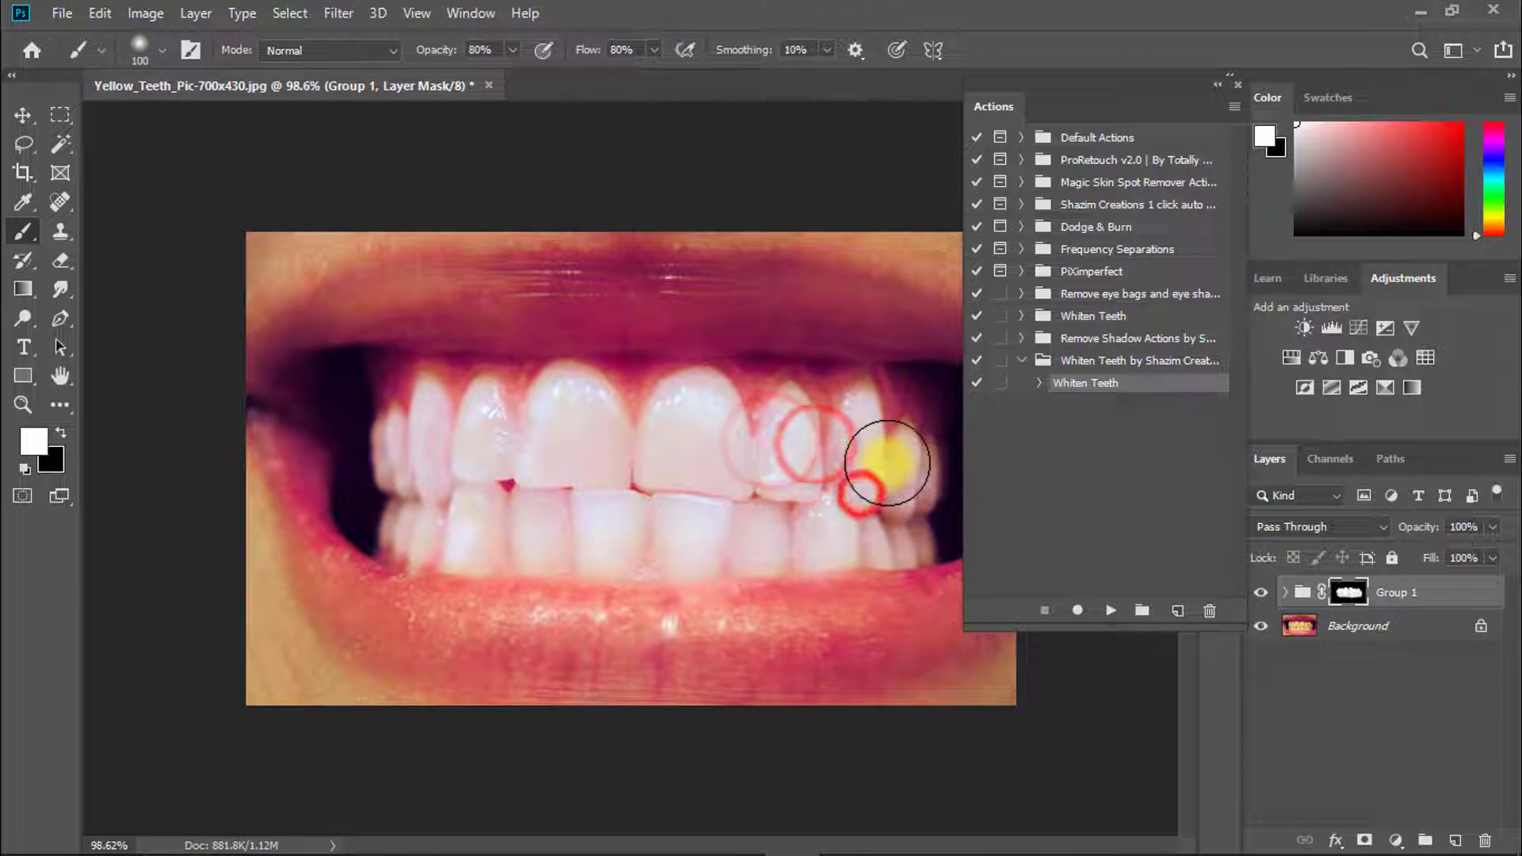
{"action": "scroll", "coordinate": [567, 442], "scroll_direction": "down", "scroll_amount": 2}
{"action": "key", "text": "bracketleft"}
{"action": "key", "text": "bracketleft"}
{"action": "key", "text": "bracketleft"}
Toggle Group 1's visibility to compare before and after, then zoom out
{"action": "left_click", "coordinate": [1260, 592]}
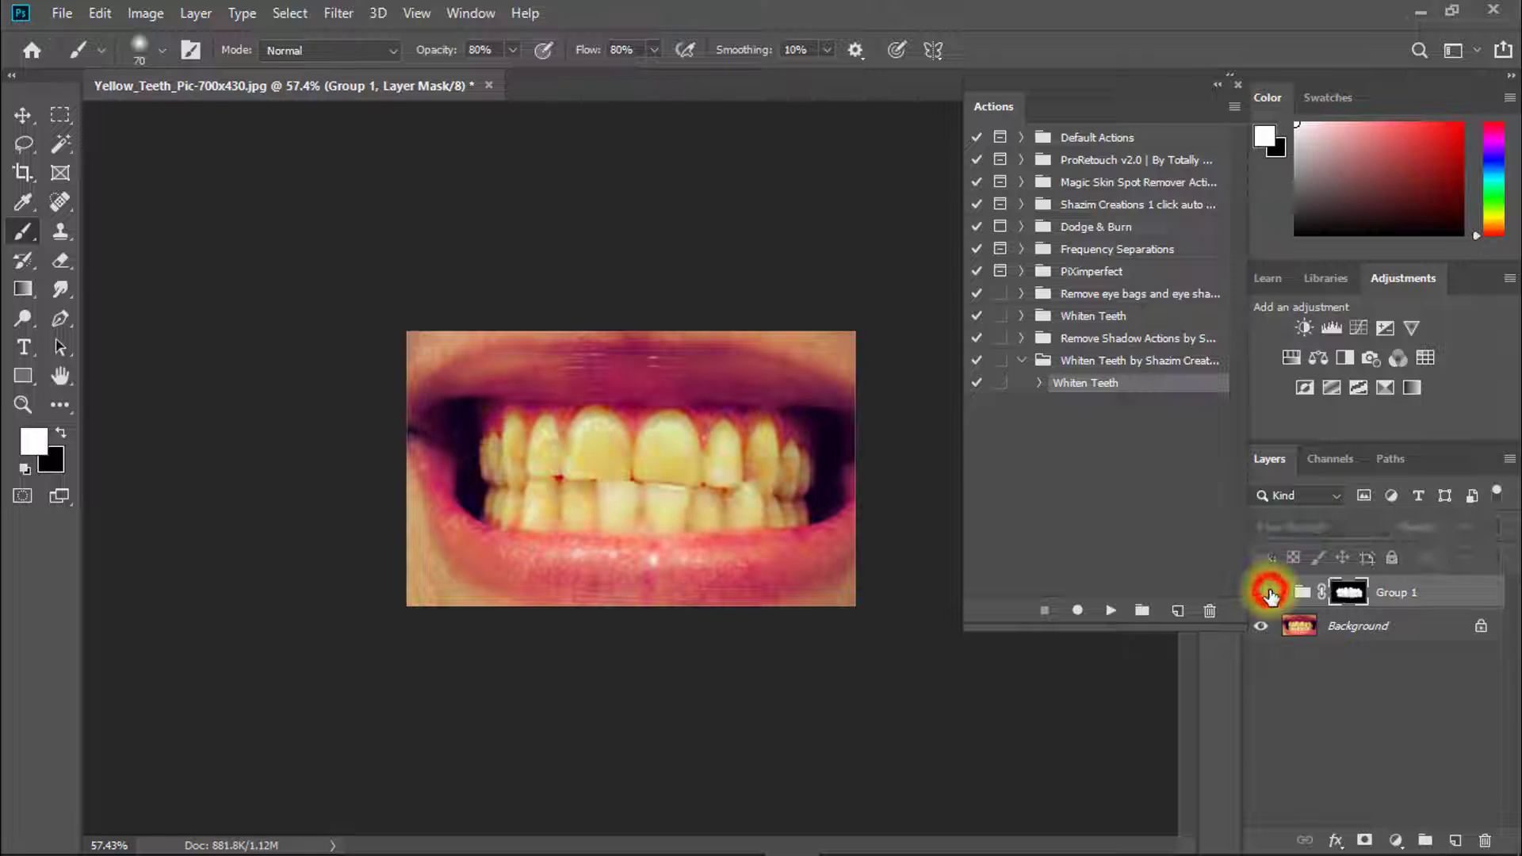
{"action": "scroll", "coordinate": [666, 483], "scroll_direction": "up", "scroll_amount": 4}
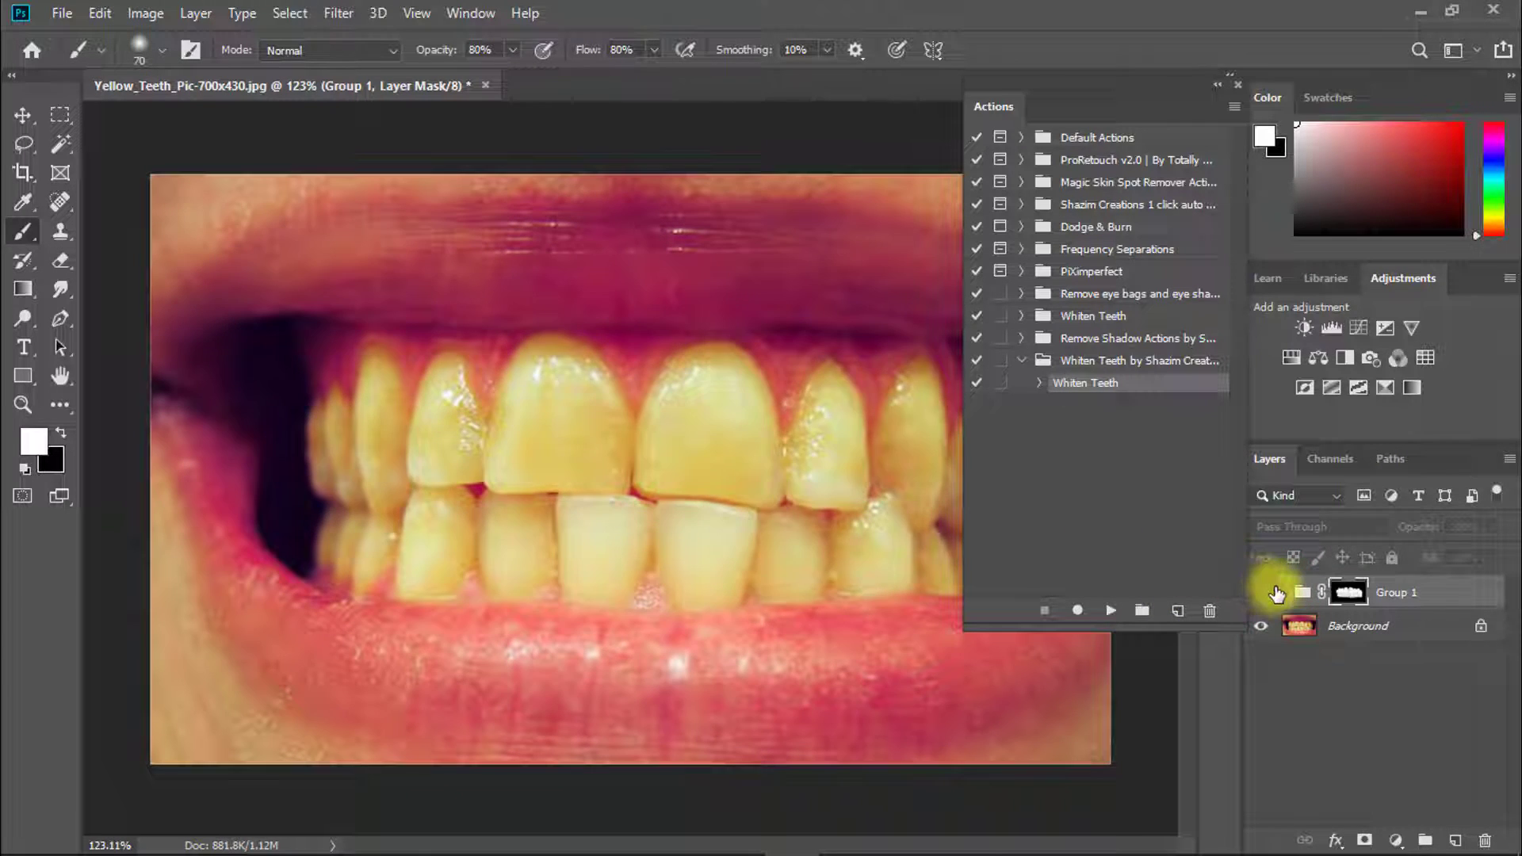
{"action": "left_click", "coordinate": [1269, 593]}
{"action": "left_click", "coordinate": [1270, 593]}
{"action": "left_click", "coordinate": [1270, 593]}
{"action": "scroll", "coordinate": [643, 429], "scroll_direction": "down", "scroll_amount": 5}
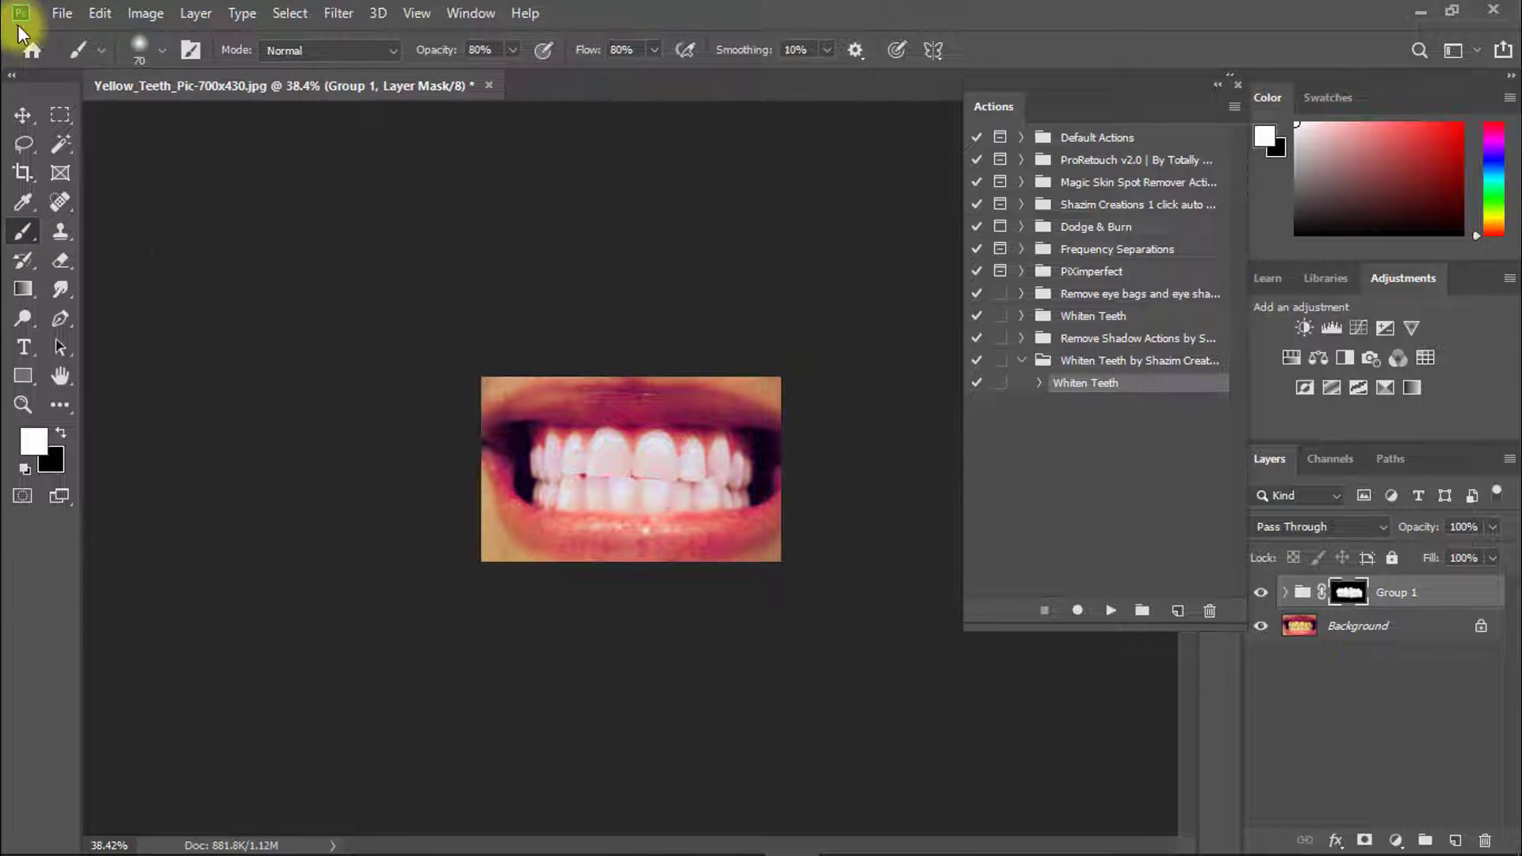
Open the photo 552959113.jpg
{"action": "left_click", "coordinate": [54, 11]}
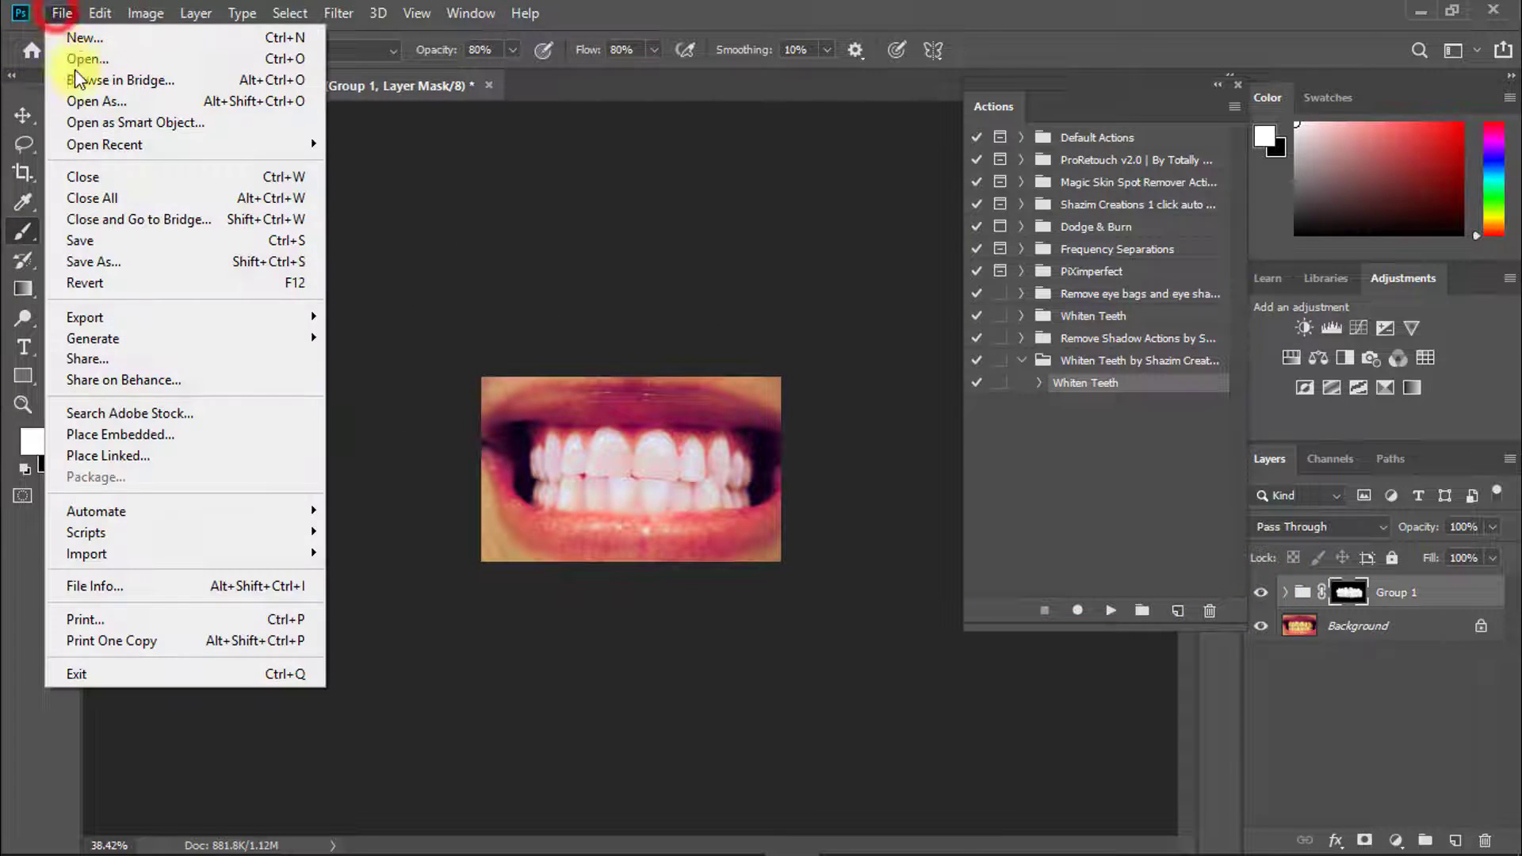
{"action": "left_click", "coordinate": [126, 52]}
{"action": "left_click", "coordinate": [698, 290]}
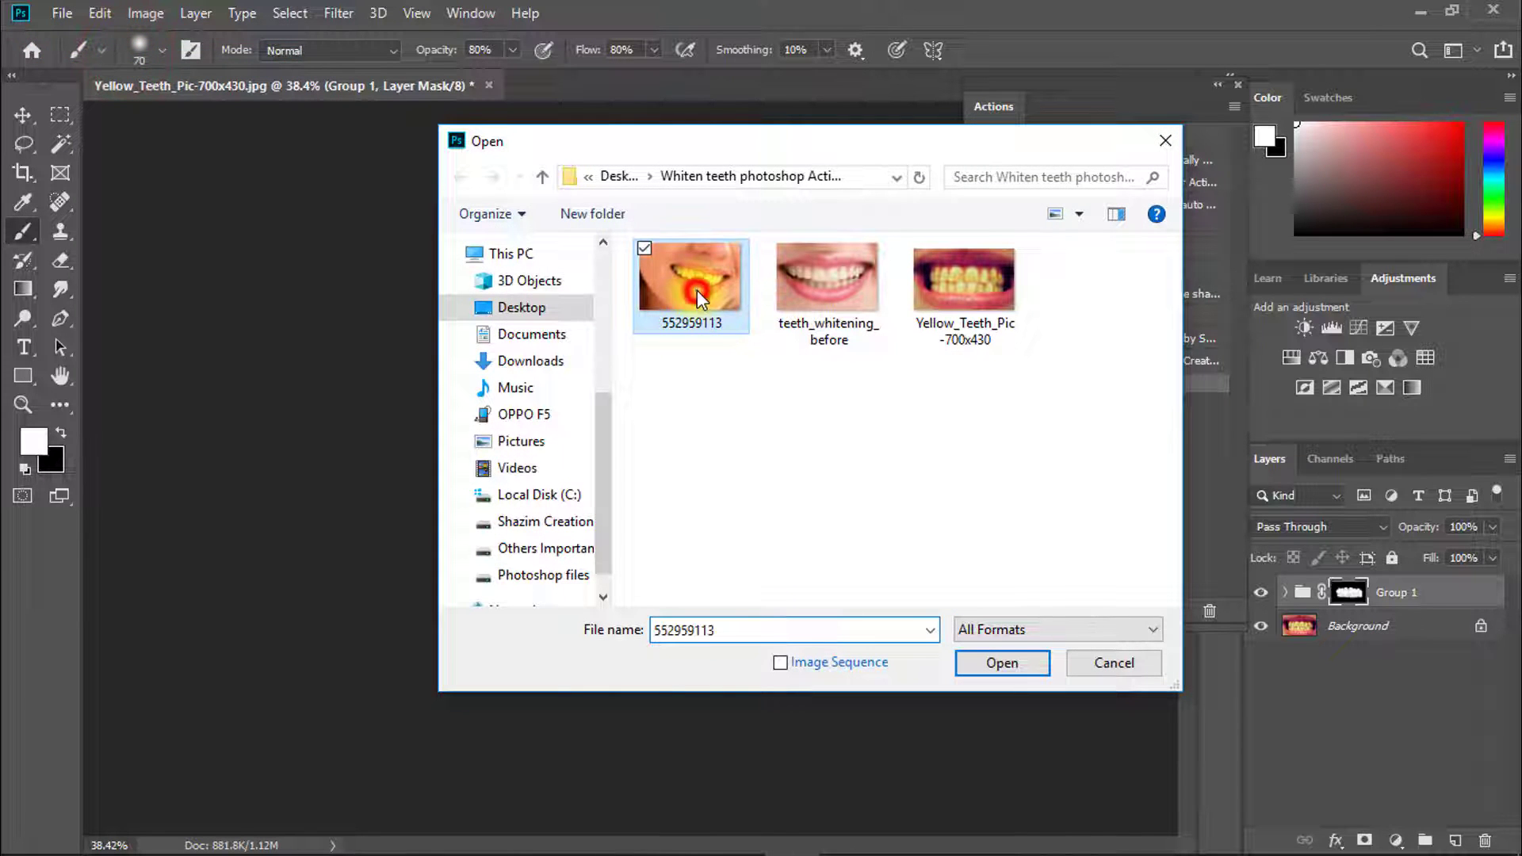
{"action": "left_click", "coordinate": [1003, 665]}
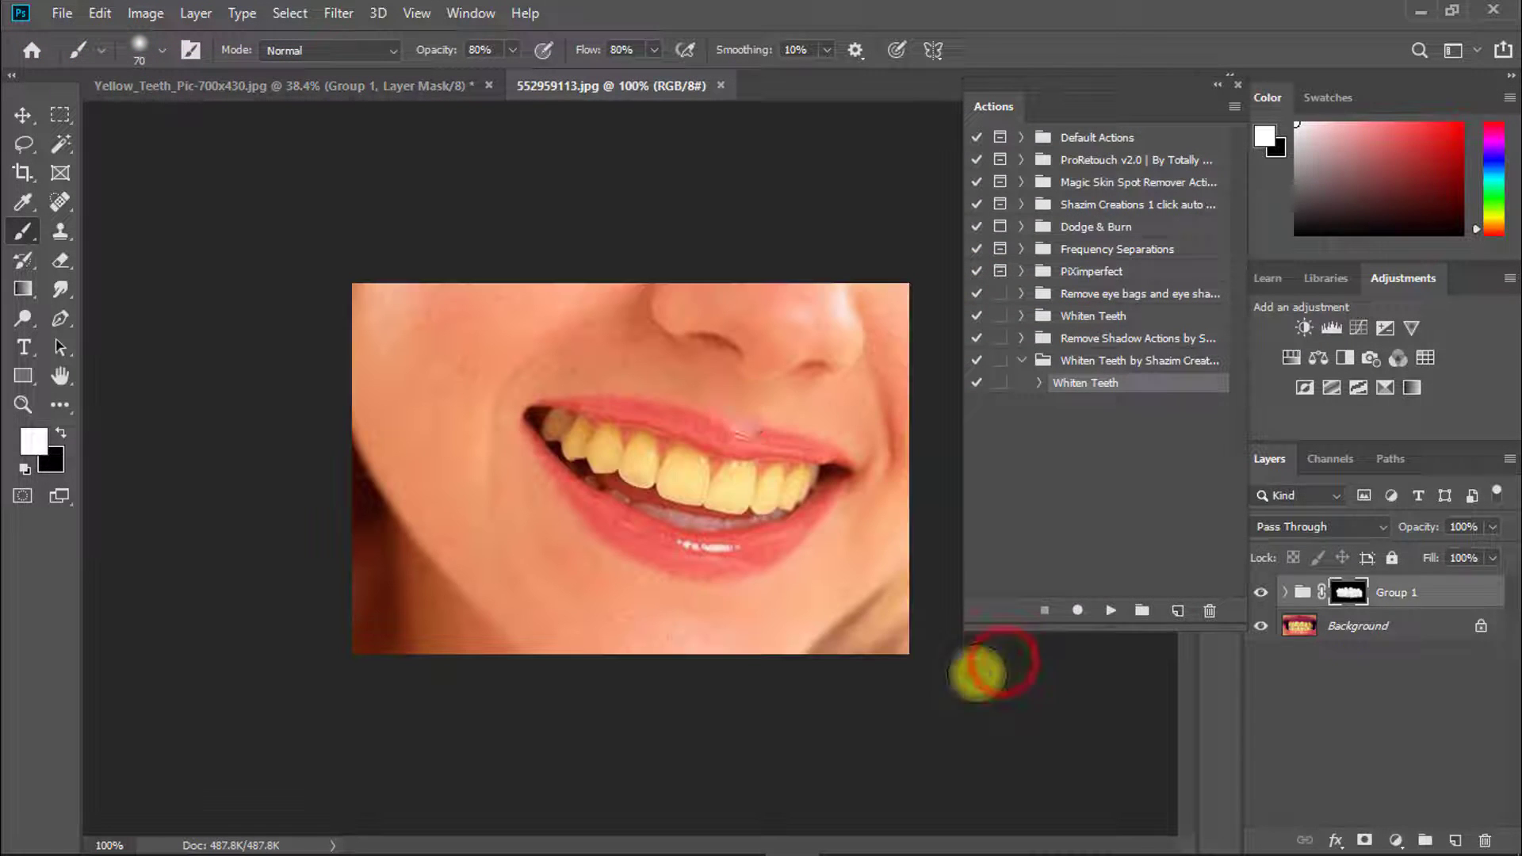
Swap foreground and background colours, zoom to the smile, and play the Whiten Teeth action
{"action": "key", "text": "x"}
{"action": "left_click", "coordinate": [717, 455], "text": "ctrl"}
{"action": "left_click", "coordinate": [716, 468], "text": "ctrl"}
{"action": "left_click_drag", "start_coordinate": [785, 490], "coordinate": [710, 483]}
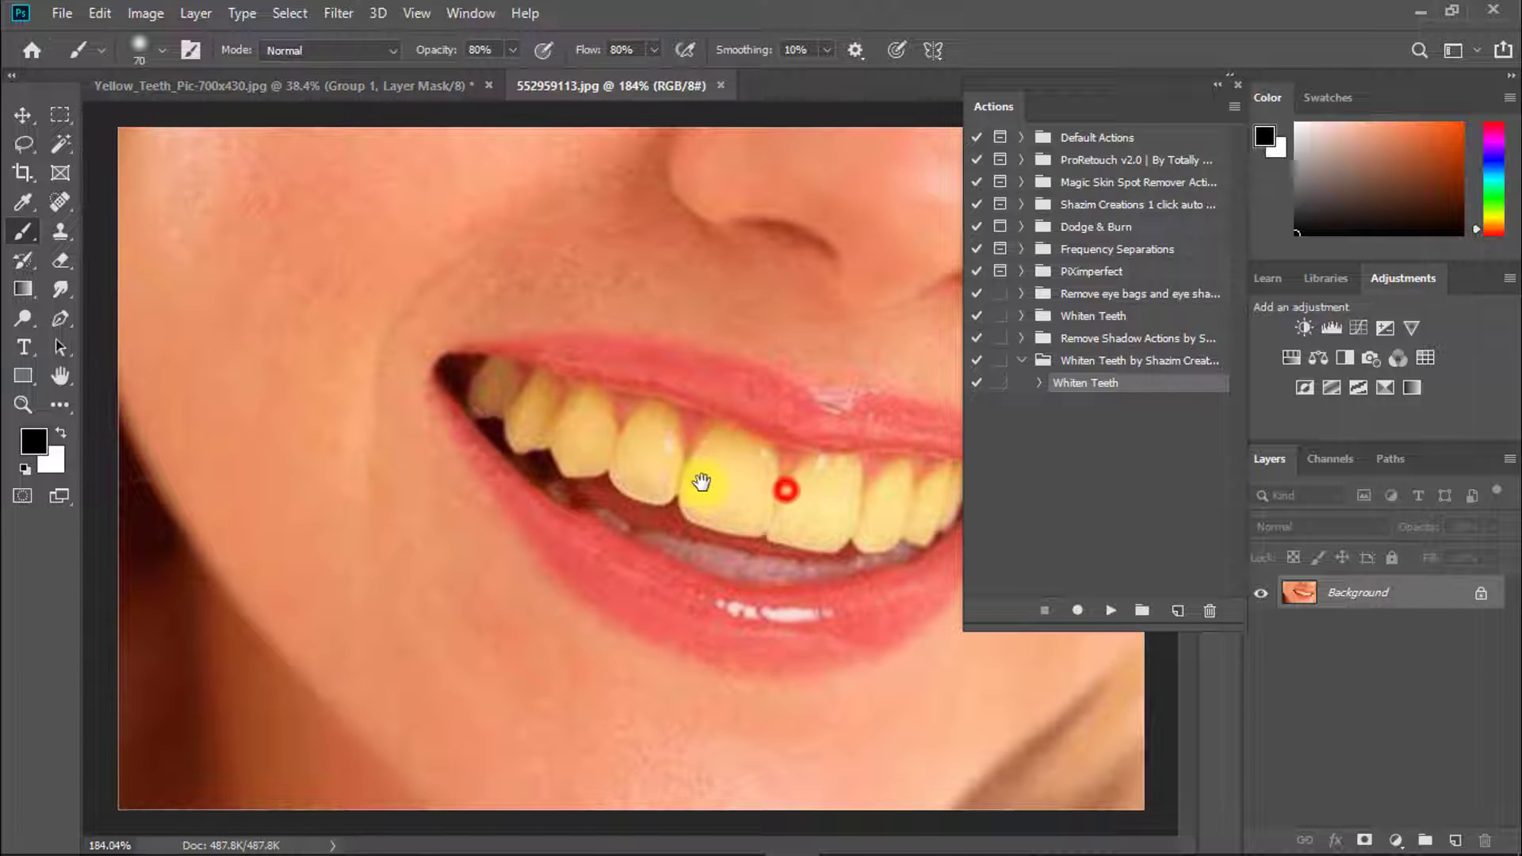
{"action": "left_click", "coordinate": [695, 483], "text": "ctrl+alt"}
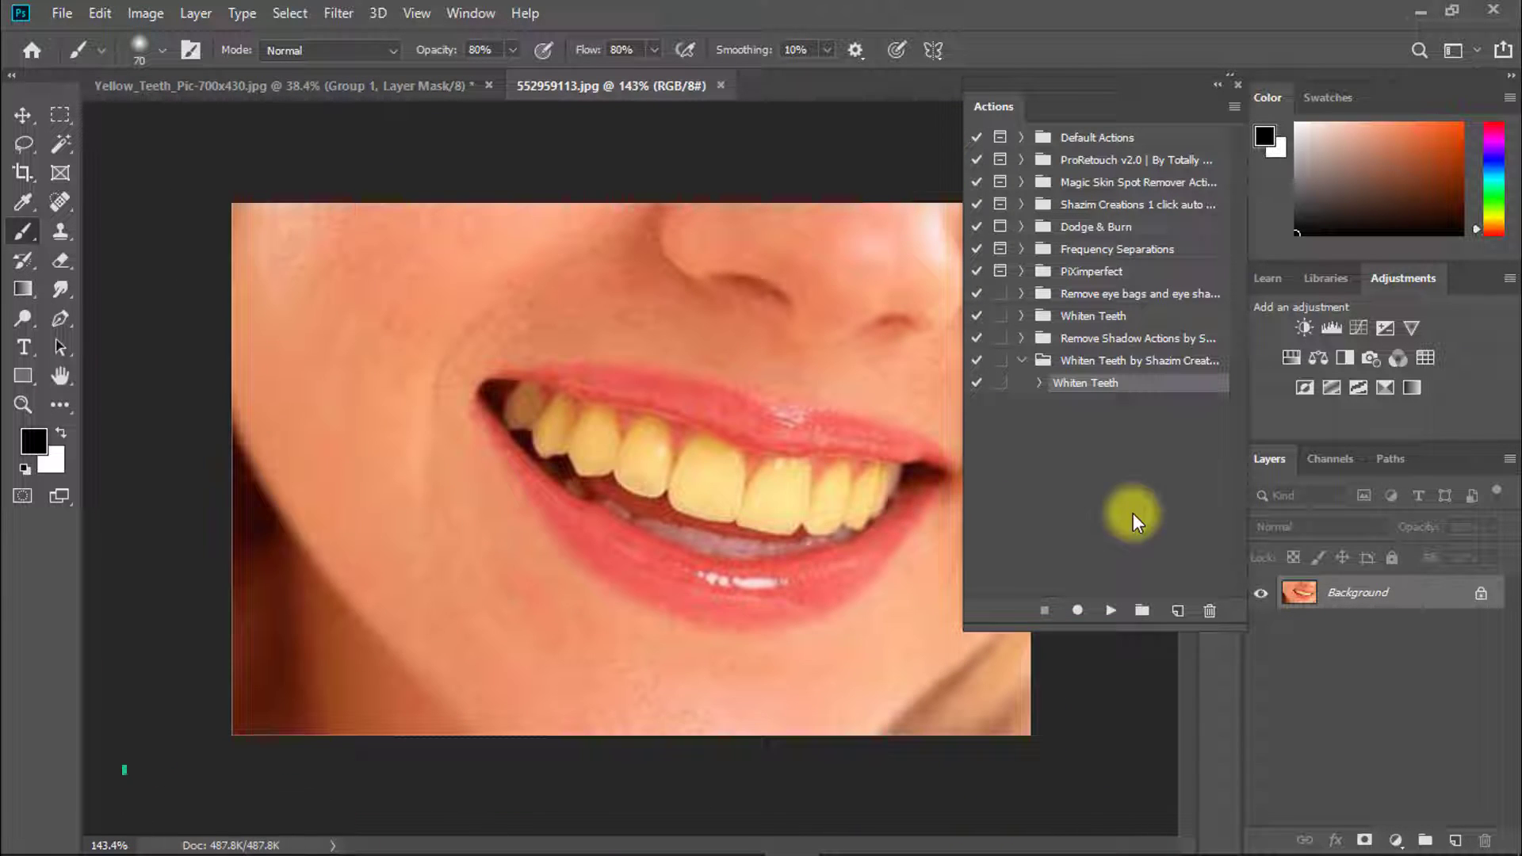
{"action": "left_click", "coordinate": [1113, 614]}
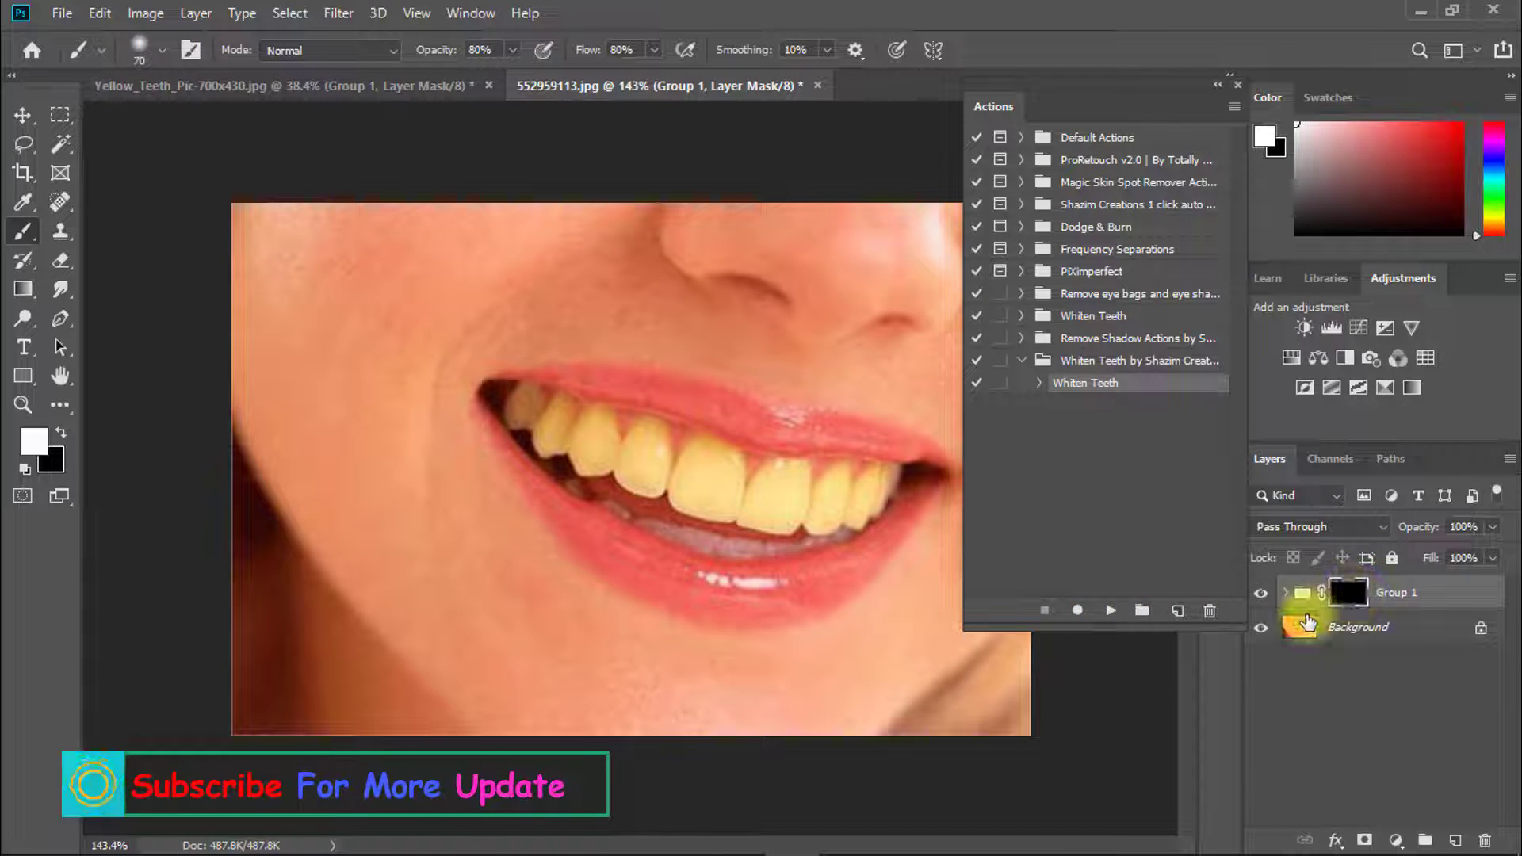
Zoom in on the teeth and paint white over the upper teeth with a smaller brush
{"action": "left_click_drag", "start_coordinate": [615, 433], "coordinate": [669, 452]}
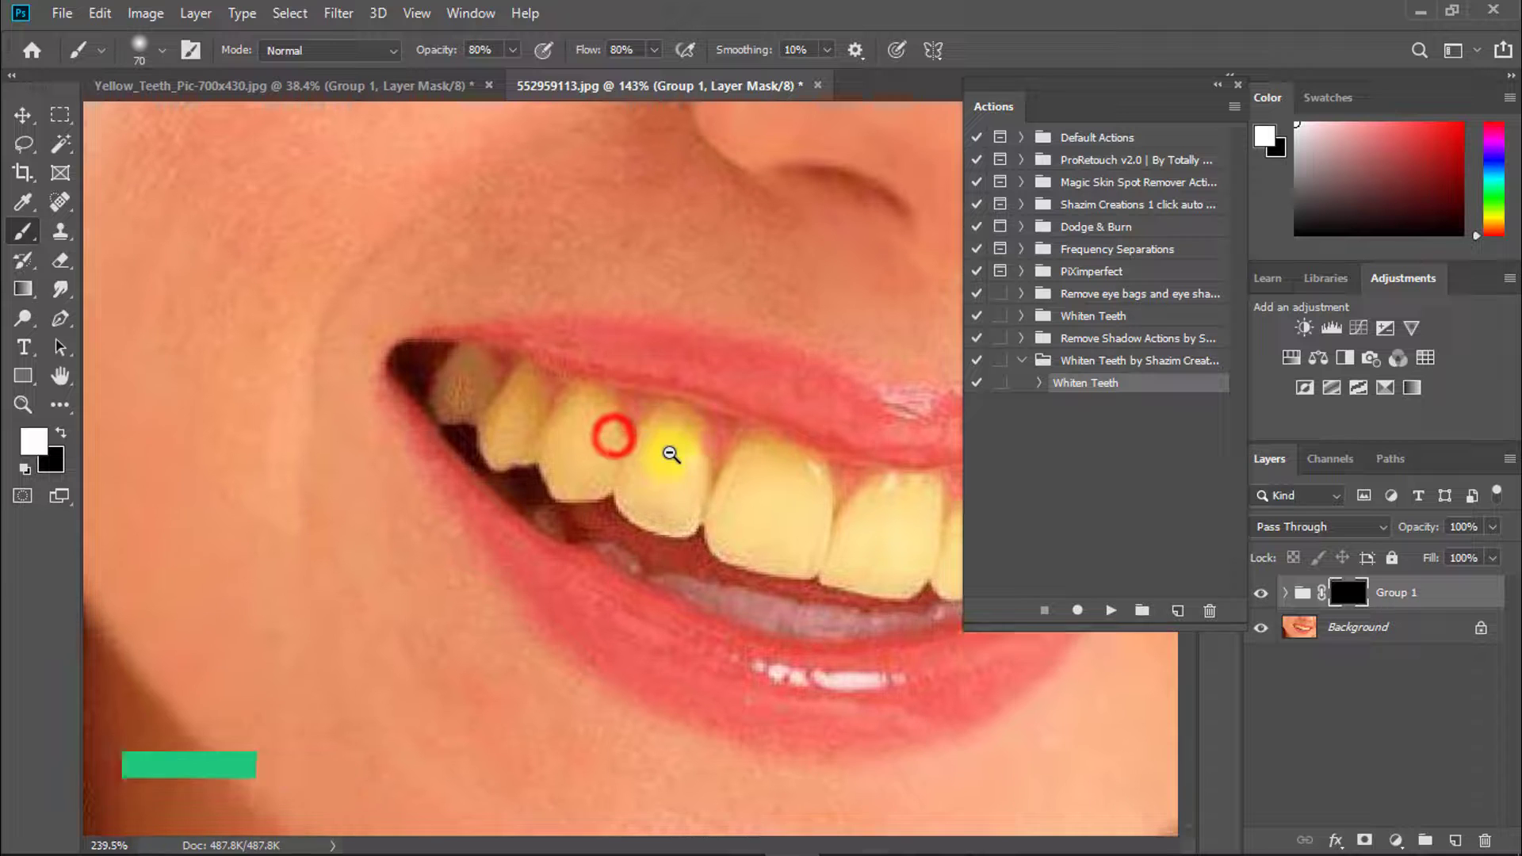
{"action": "key", "text": "bracketleft"}
{"action": "key", "text": "bracketleft"}
{"action": "key", "text": "bracketleft"}
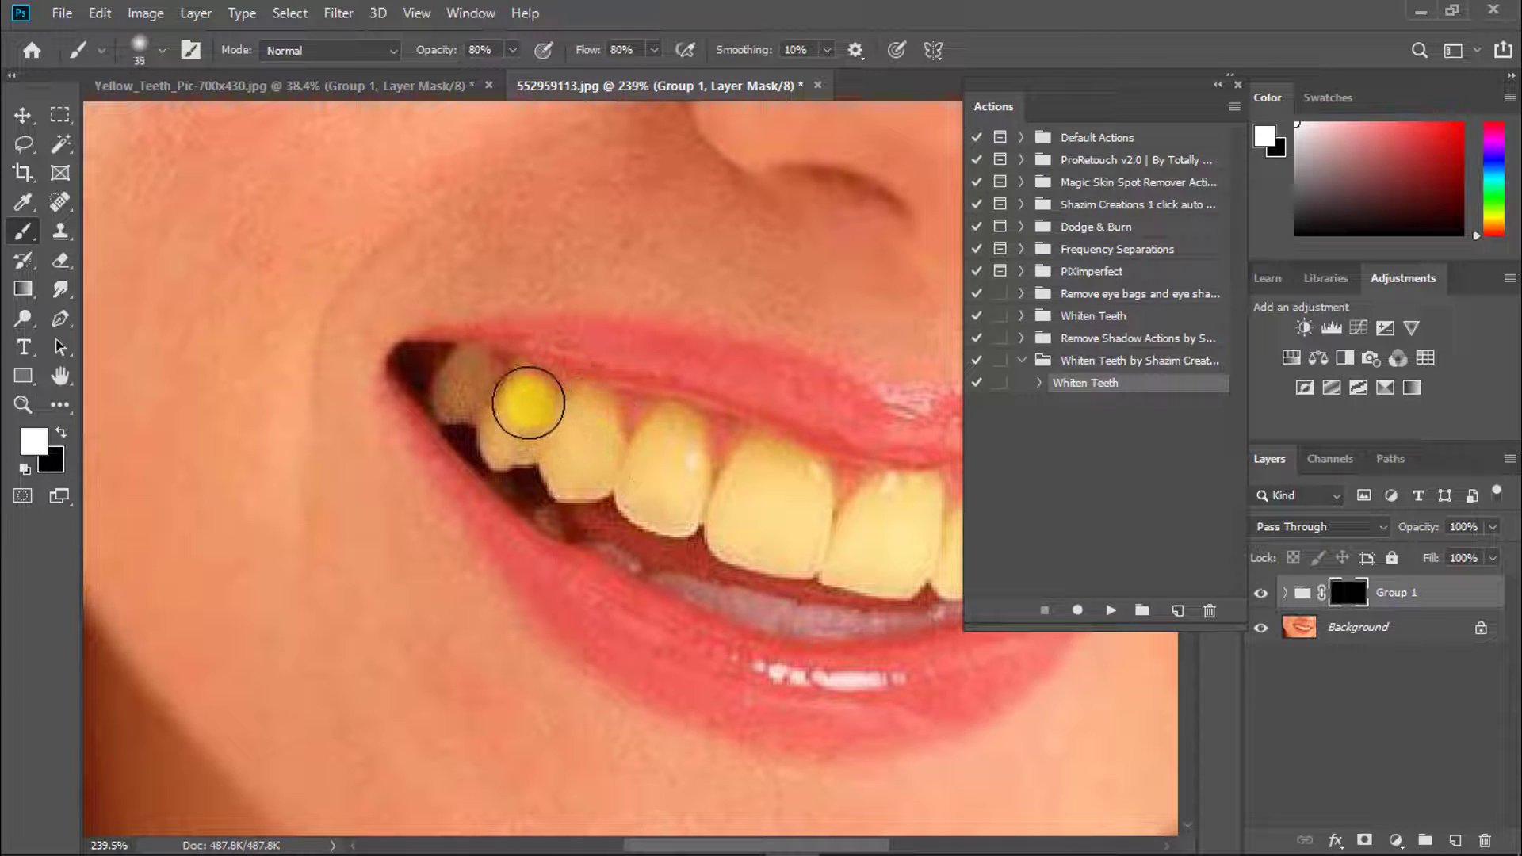
{"action": "mouse_move", "coordinate": [512, 441]}
{"action": "left_mouse_down"}
{"action": "mouse_move", "coordinate": [459, 379]}
{"action": "mouse_move", "coordinate": [459, 400]}
{"action": "mouse_move", "coordinate": [554, 428]}
{"action": "left_mouse_up"}
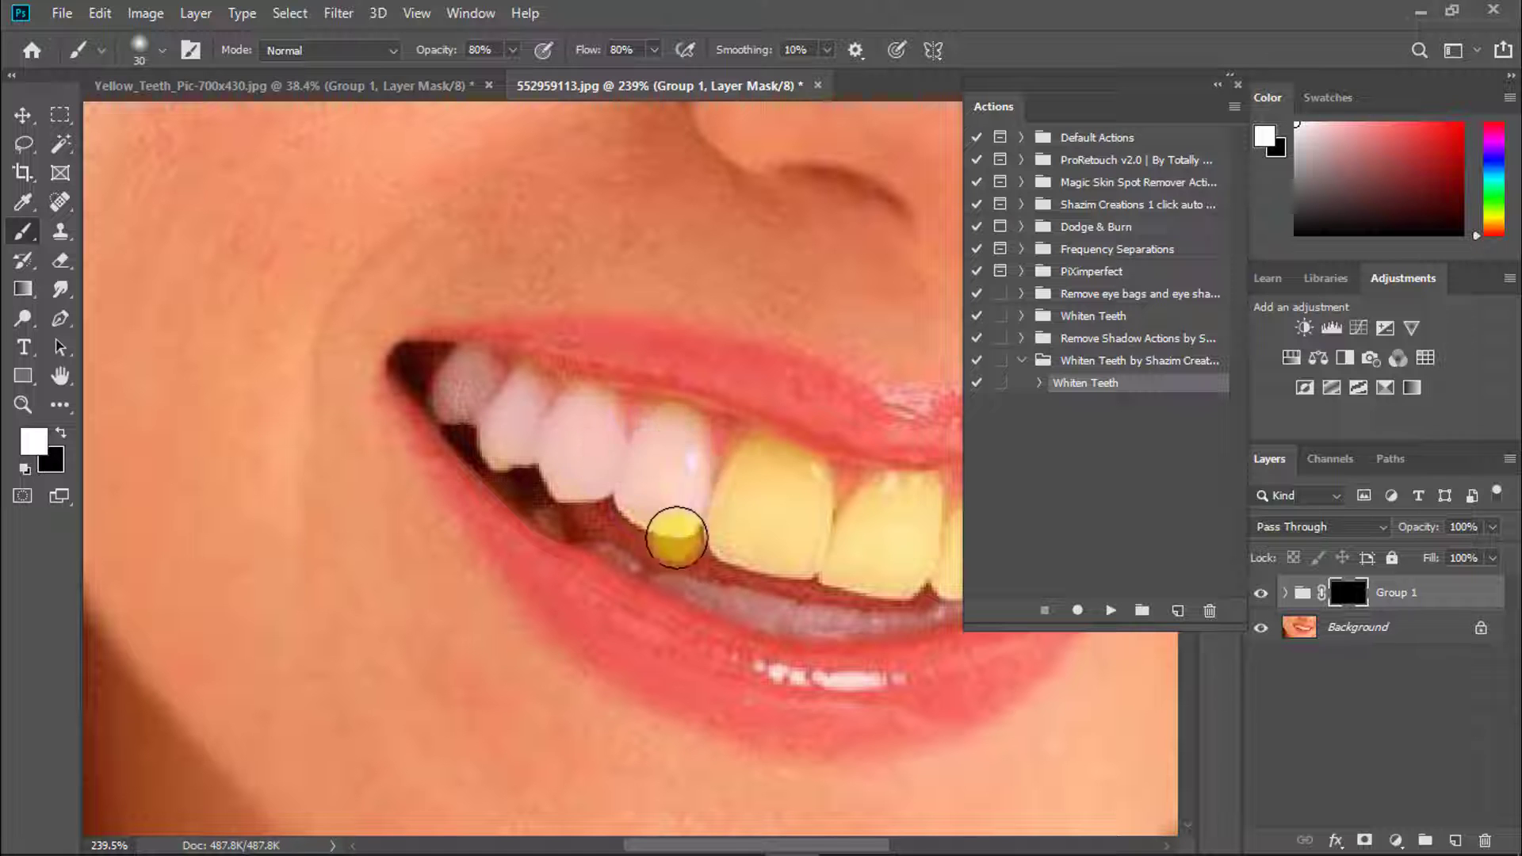
{"action": "mouse_move", "coordinate": [826, 499]}
{"action": "left_mouse_down"}
{"action": "mouse_move", "coordinate": [587, 503]}
{"action": "mouse_move", "coordinate": [689, 486]}
{"action": "mouse_move", "coordinate": [688, 561]}
{"action": "mouse_move", "coordinate": [748, 542]}
{"action": "left_mouse_up"}
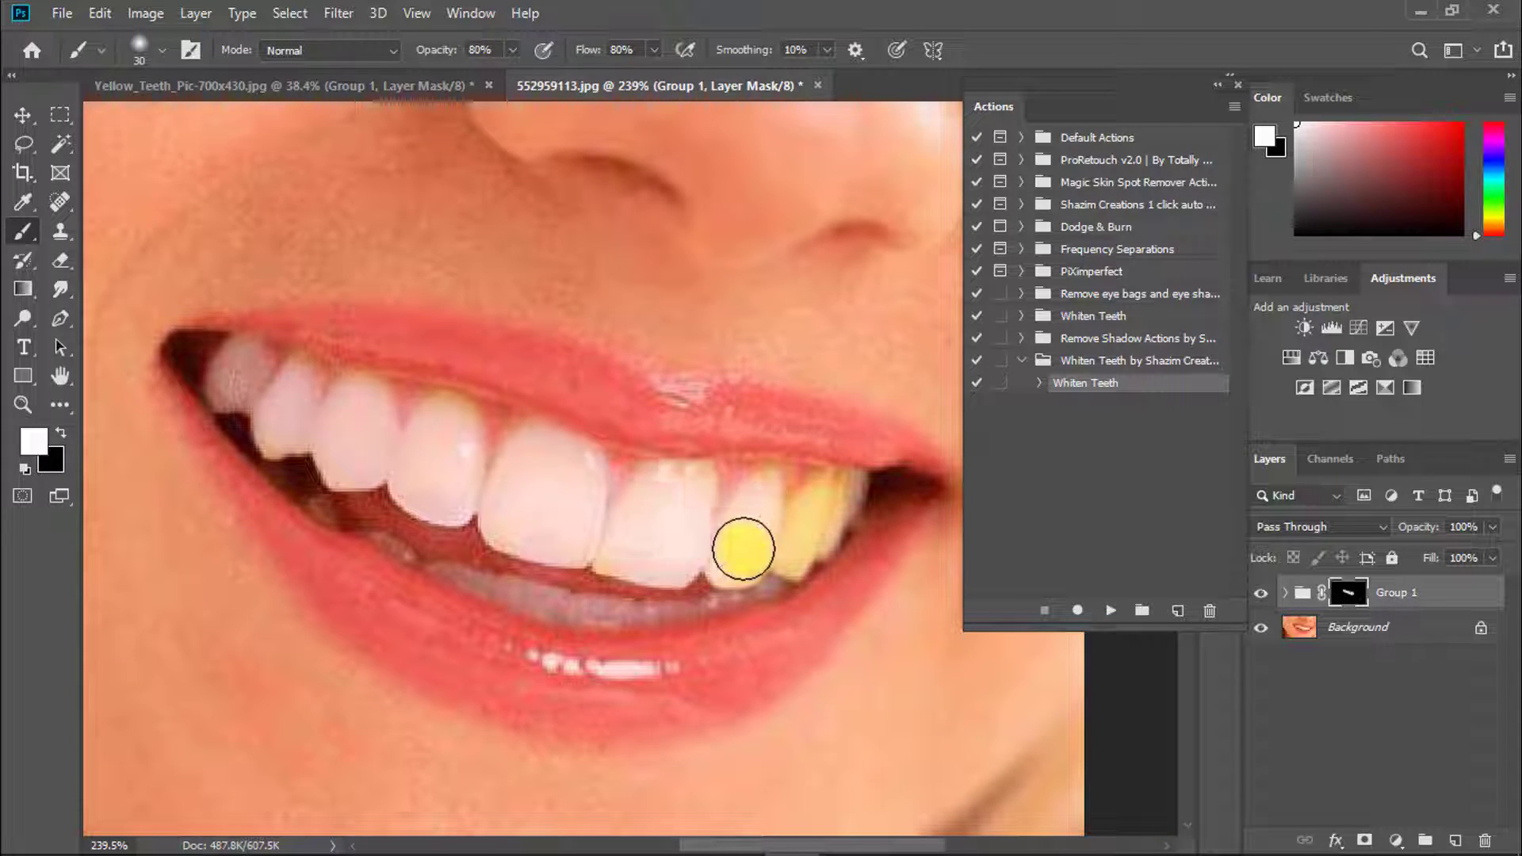
{"action": "mouse_move", "coordinate": [658, 500]}
{"action": "left_mouse_down"}
{"action": "mouse_move", "coordinate": [618, 546]}
{"action": "mouse_move", "coordinate": [586, 471]}
{"action": "mouse_move", "coordinate": [481, 432]}
{"action": "mouse_move", "coordinate": [404, 453]}
{"action": "mouse_move", "coordinate": [442, 492]}
{"action": "mouse_move", "coordinate": [350, 394]}
{"action": "mouse_move", "coordinate": [321, 389]}
{"action": "mouse_move", "coordinate": [381, 487]}
{"action": "left_mouse_up"}
Touch up tooth edges and gum line with a finer brush, then hide Group 1
{"action": "key", "text": "bracketleft"}
{"action": "key", "text": "bracketleft"}
{"action": "key", "text": "bracketleft"}
{"action": "left_click", "coordinate": [320, 513]}
{"action": "mouse_move", "coordinate": [381, 542]}
{"action": "left_mouse_down"}
{"action": "mouse_move", "coordinate": [557, 608]}
{"action": "mouse_move", "coordinate": [655, 615]}
{"action": "left_mouse_up"}
{"action": "left_click_drag", "start_coordinate": [806, 514], "coordinate": [586, 546]}
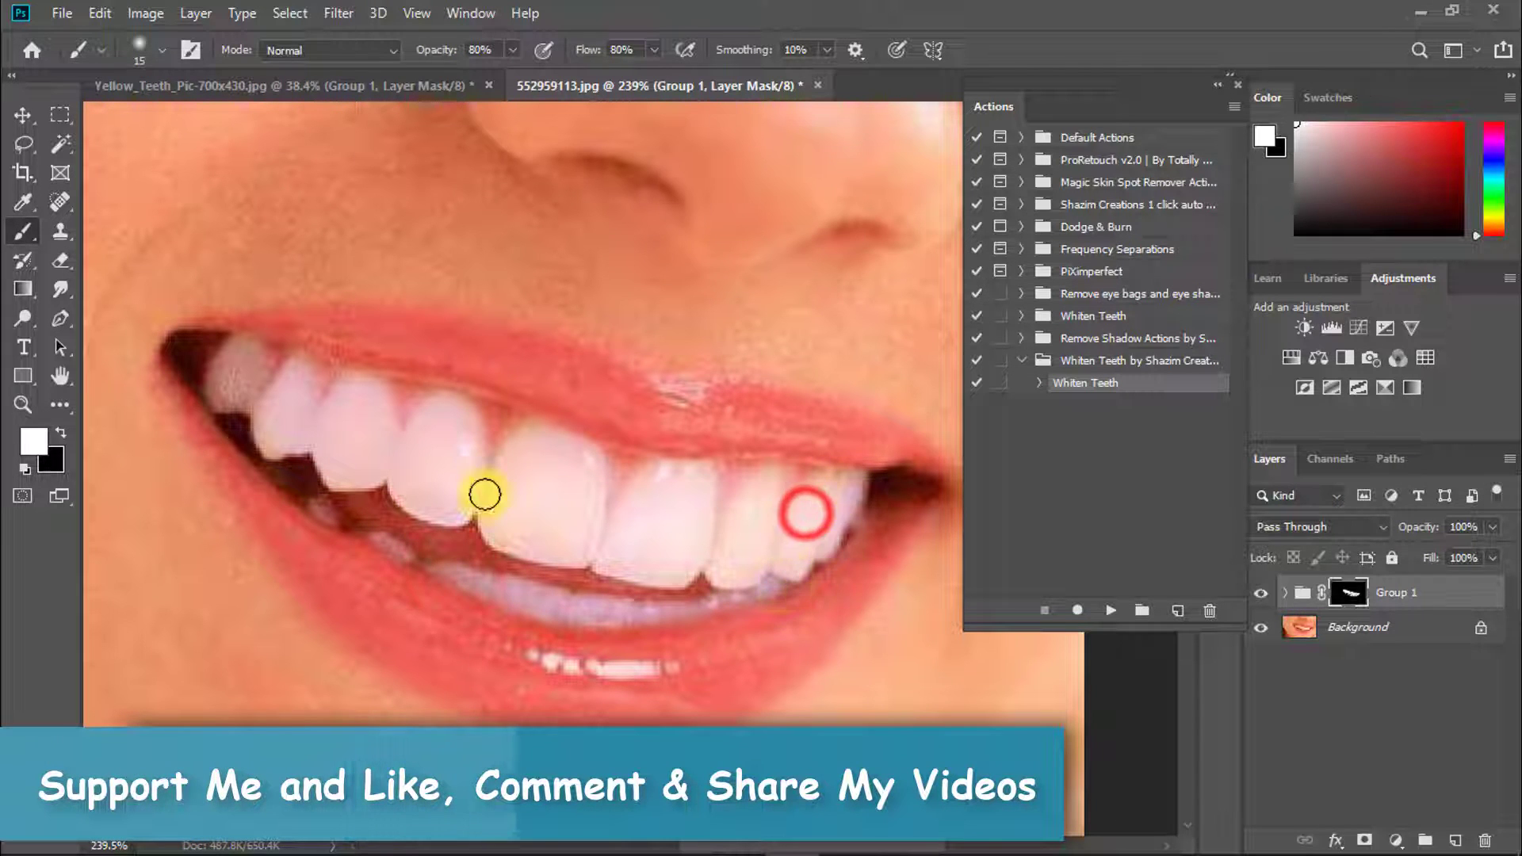
{"action": "left_click", "coordinate": [243, 357]}
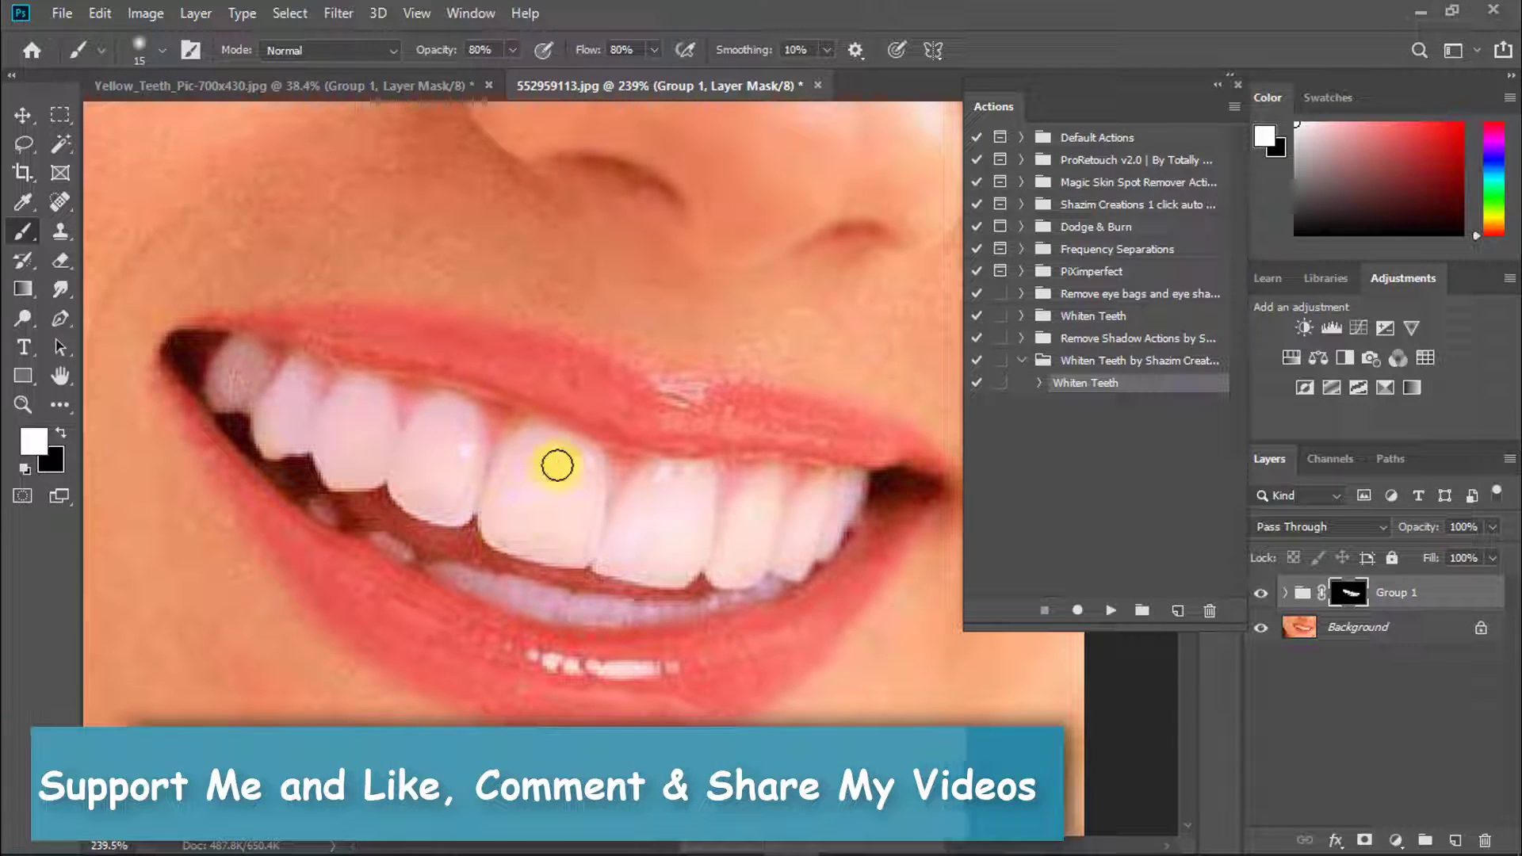
{"action": "left_click_drag", "start_coordinate": [724, 502], "coordinate": [679, 502]}
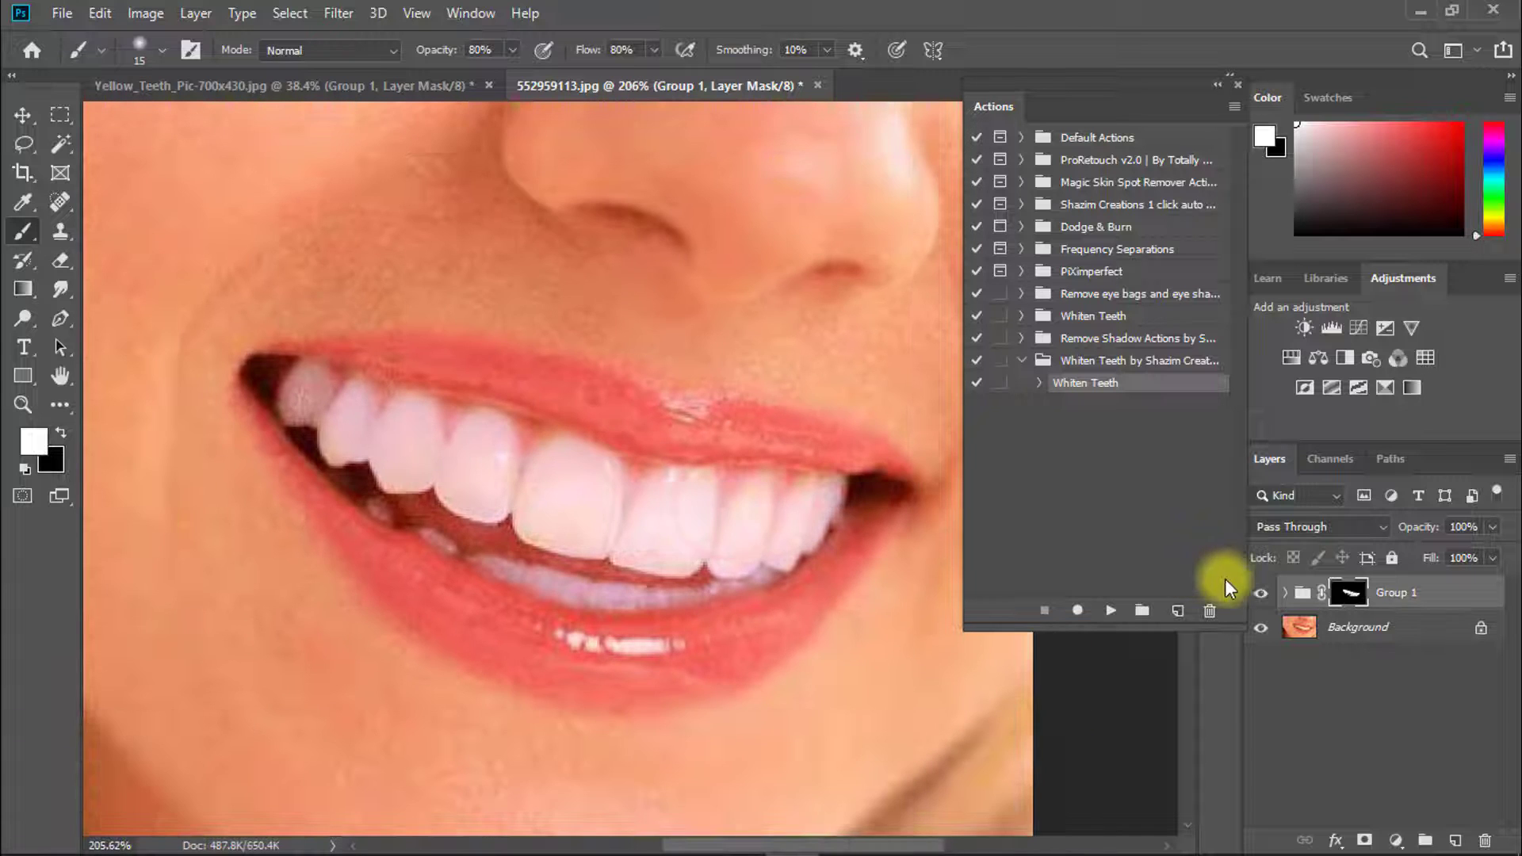
{"action": "left_click", "coordinate": [1265, 594]}
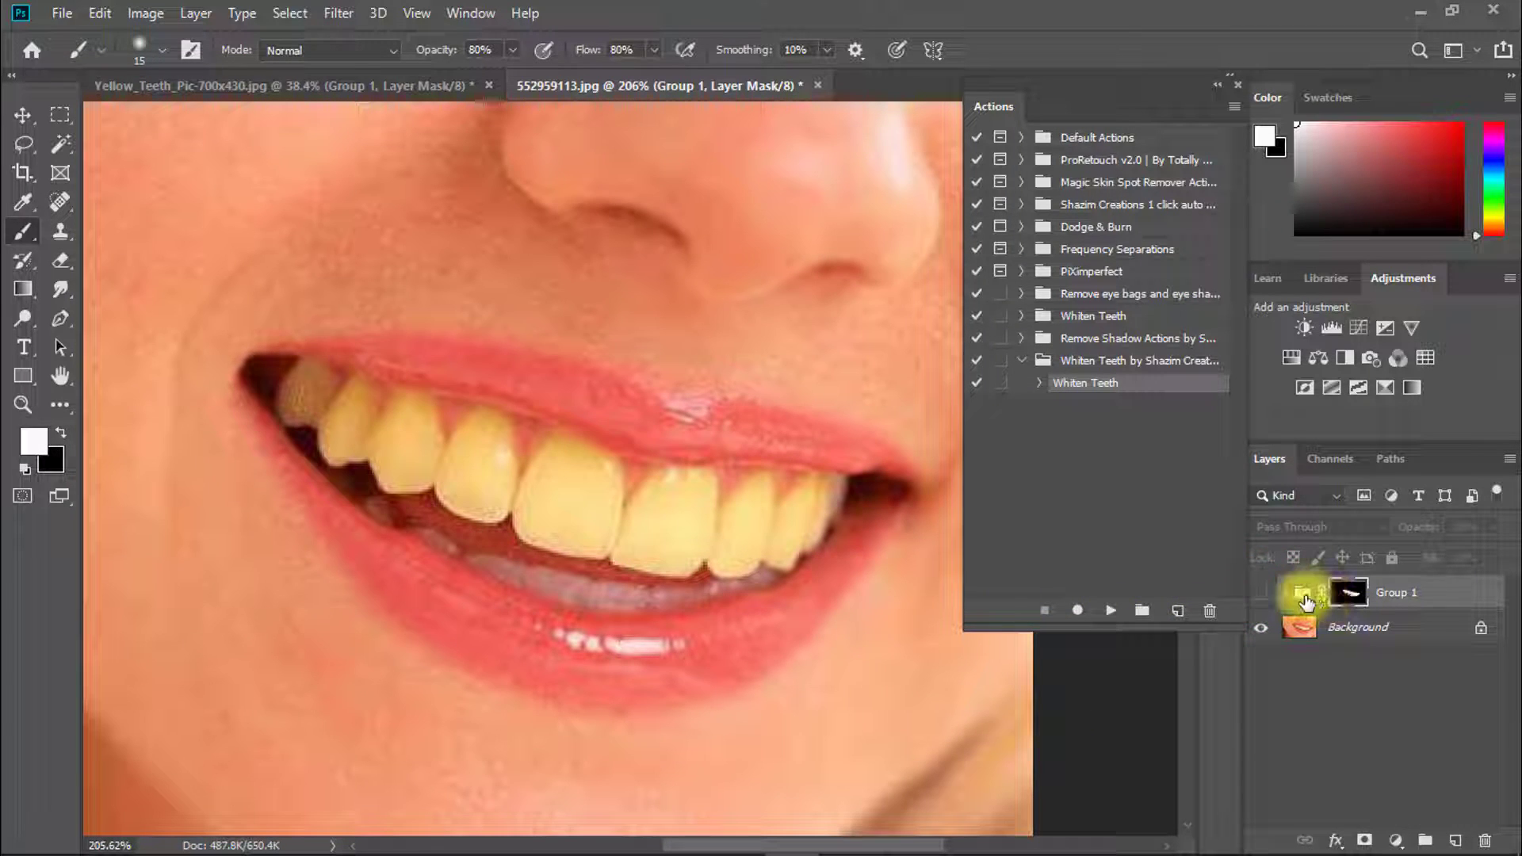